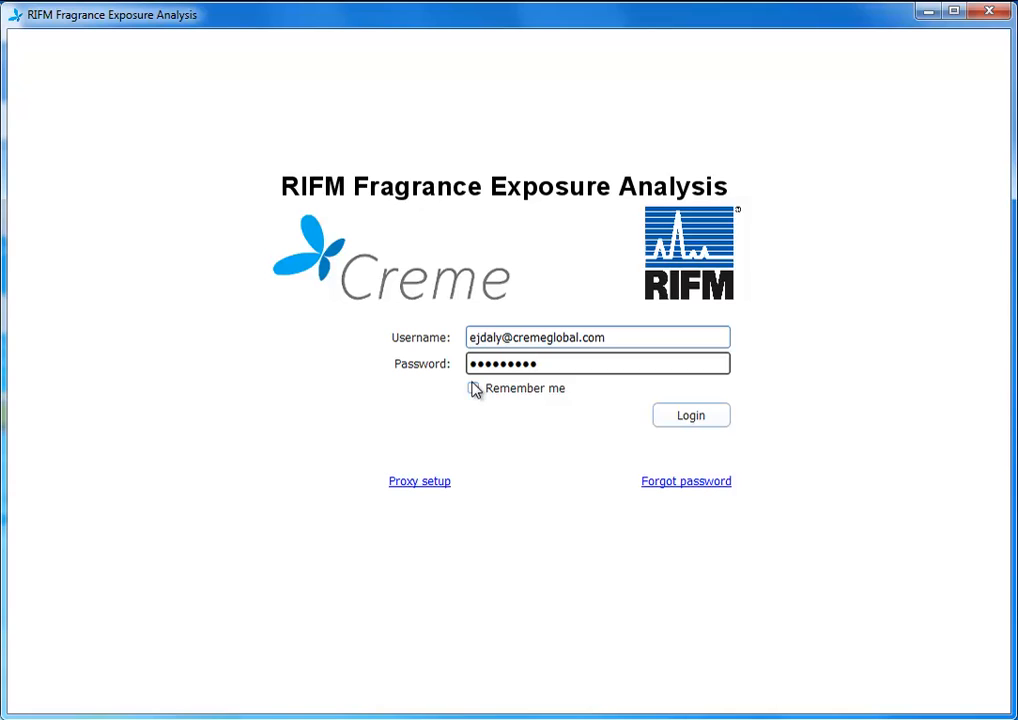
# - Enable the Remember me option and log in with the credentials already filled in
pyautogui.click(474, 388)
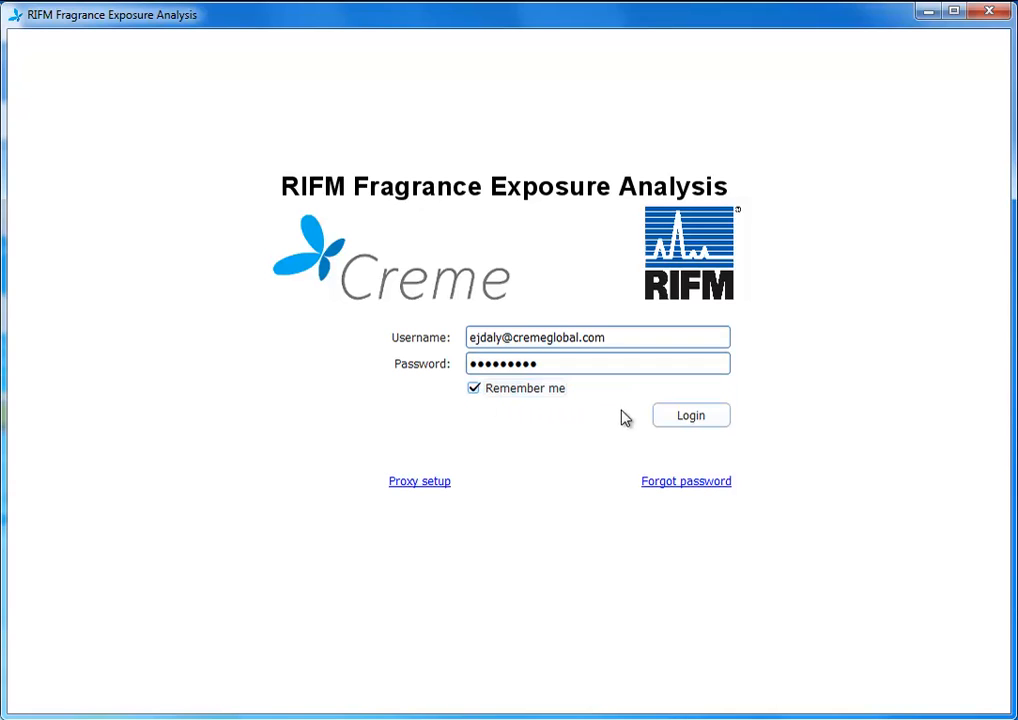
pyautogui.click(662, 415)
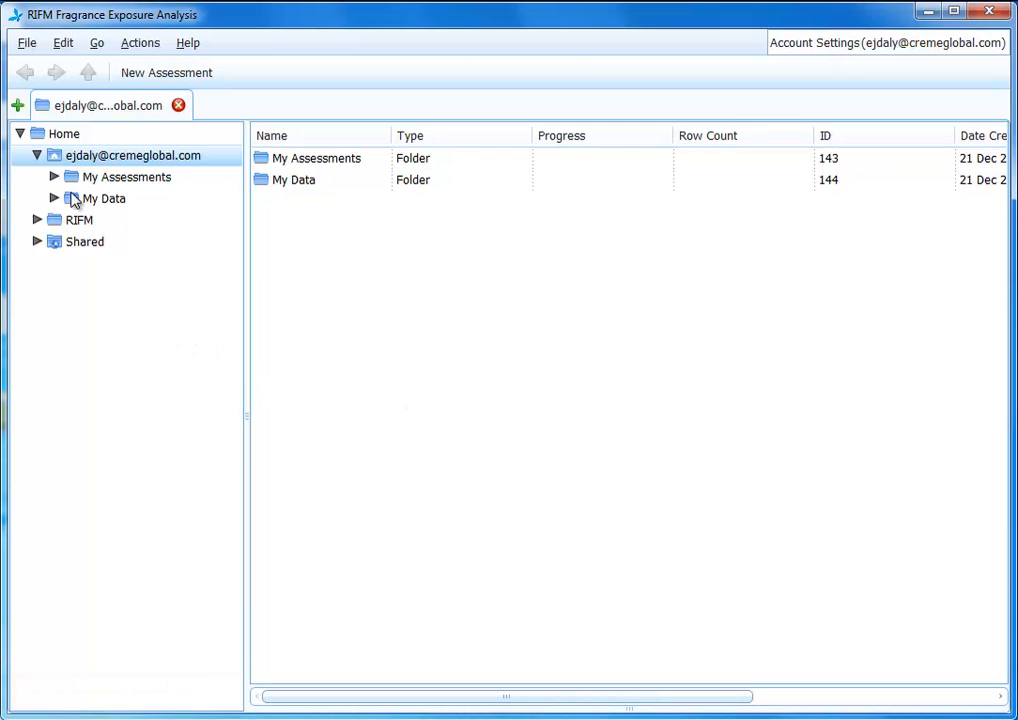
# - Expand the My Assessments and My Data folders and view the contents of Custom Data and Quick Assessments
pyautogui.click(55, 177)
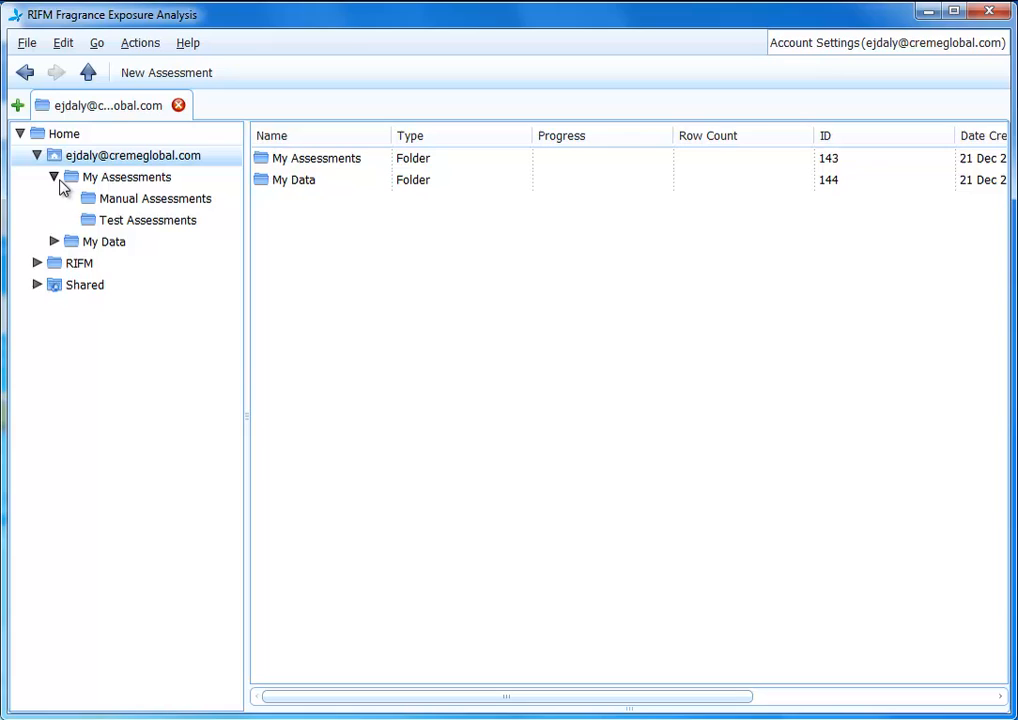
pyautogui.click(55, 242)
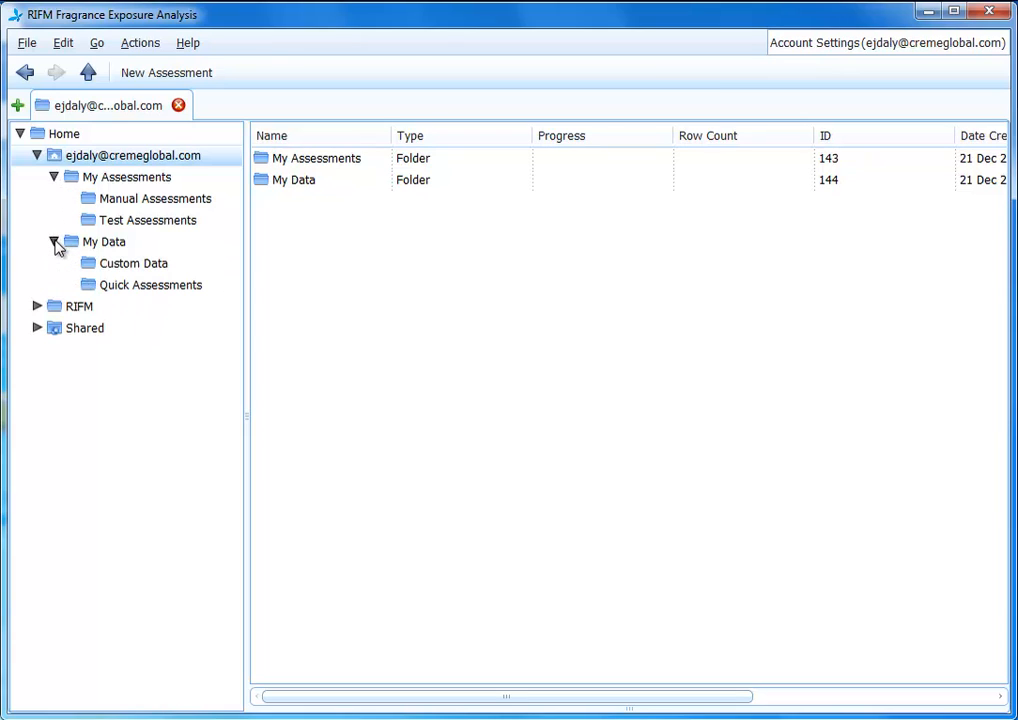
pyautogui.click(132, 268)
pyautogui.click(138, 287)
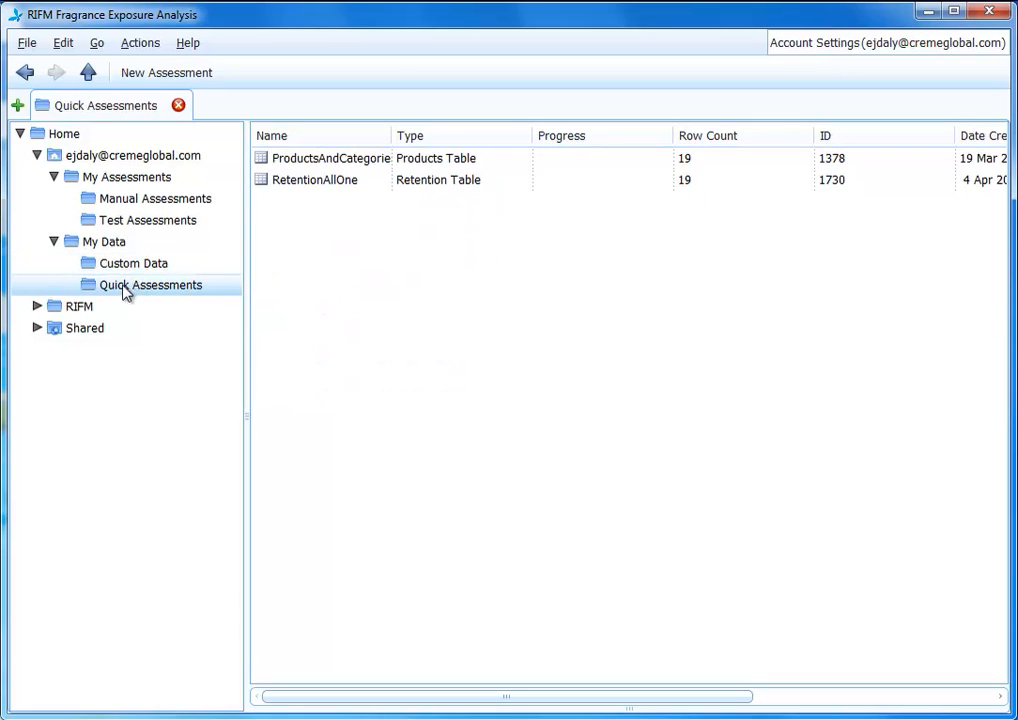
# - Open the RIFM Data folder, widen its Name column and look over the Diary, Subjects and Amounts tables
pyautogui.doubleClick(66, 310)
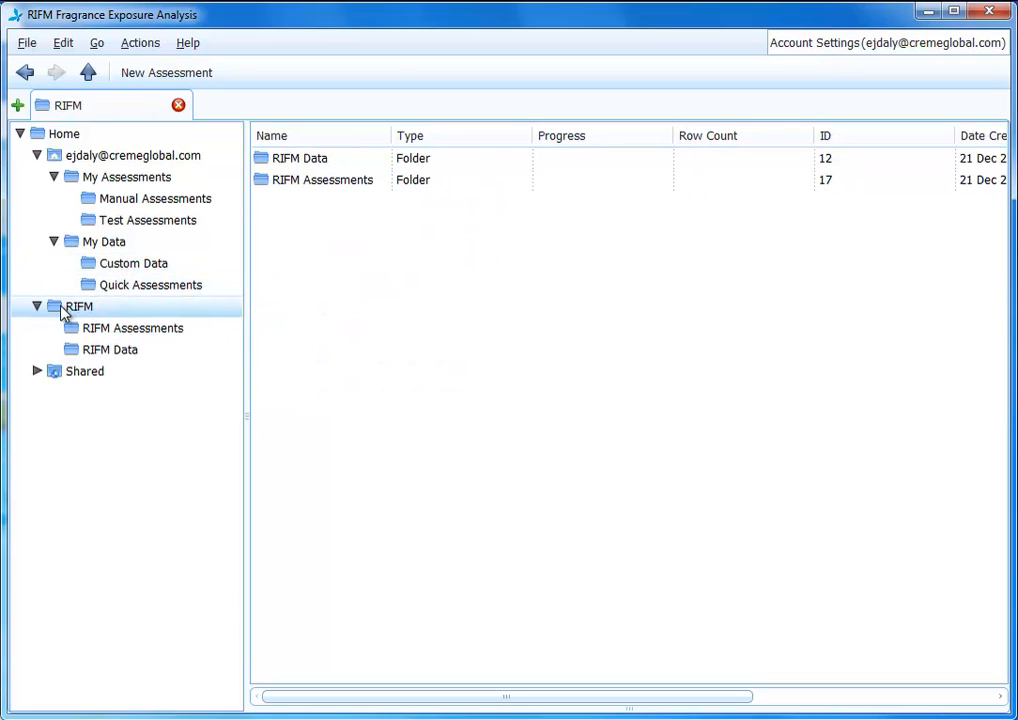
pyautogui.click(86, 352)
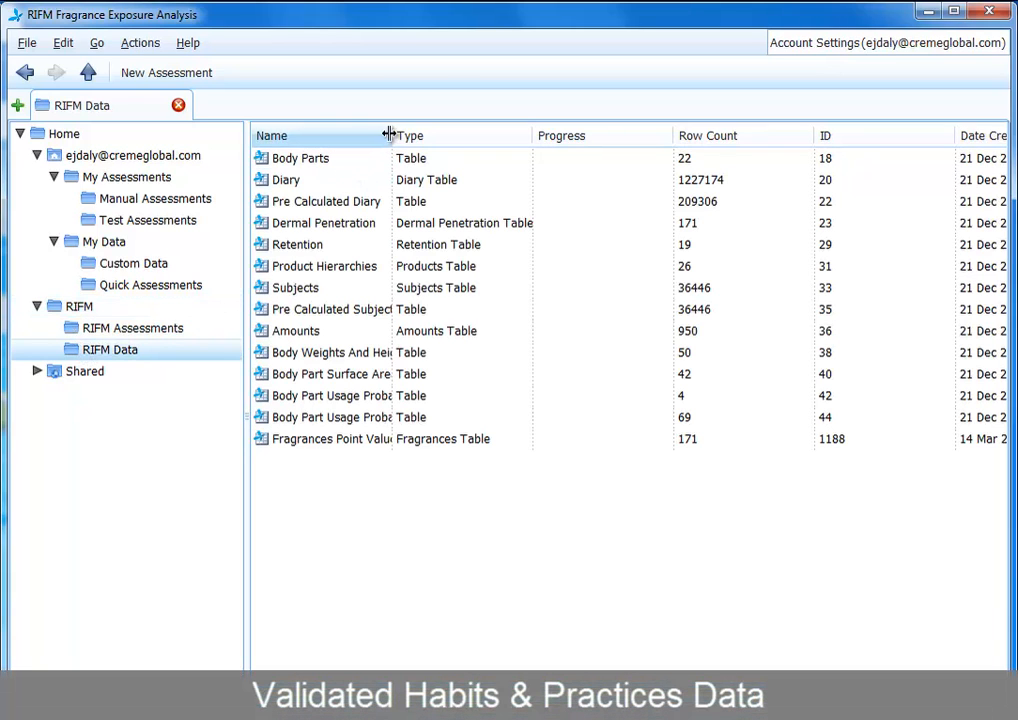
pyautogui.moveTo(391, 136); pyautogui.dragTo(411, 166)
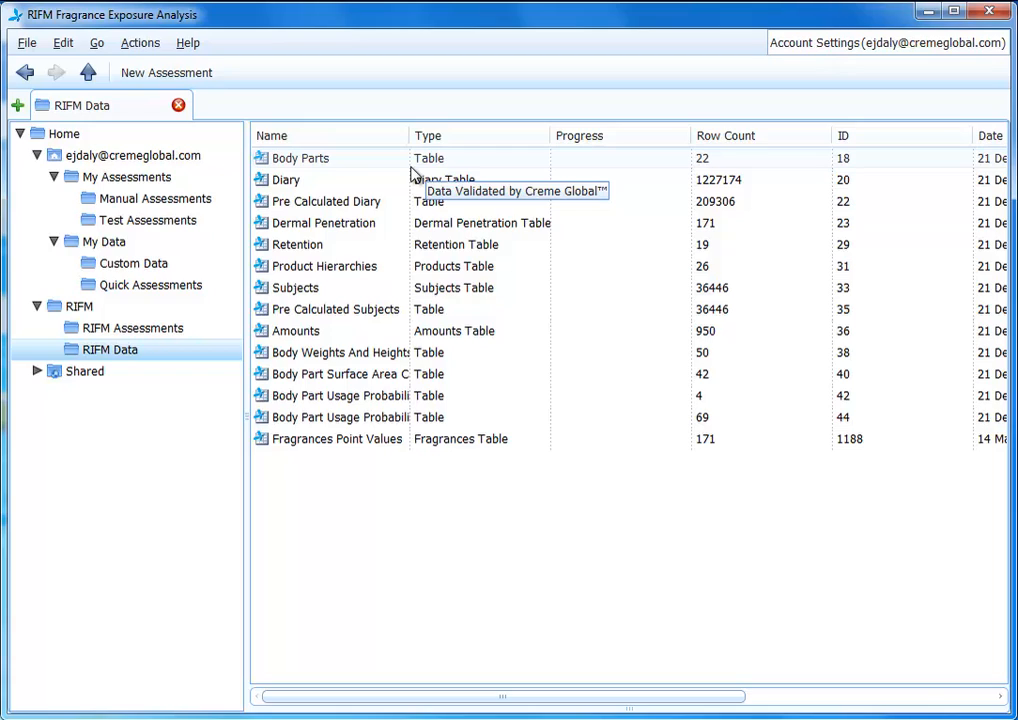
pyautogui.click(313, 190)
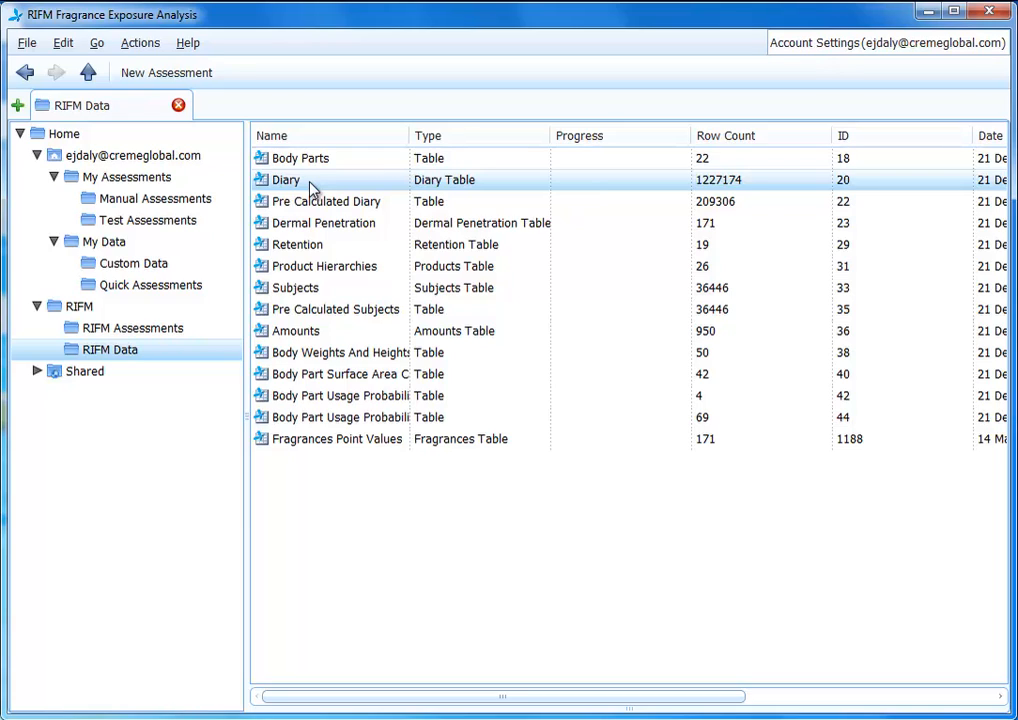
pyautogui.click(312, 289)
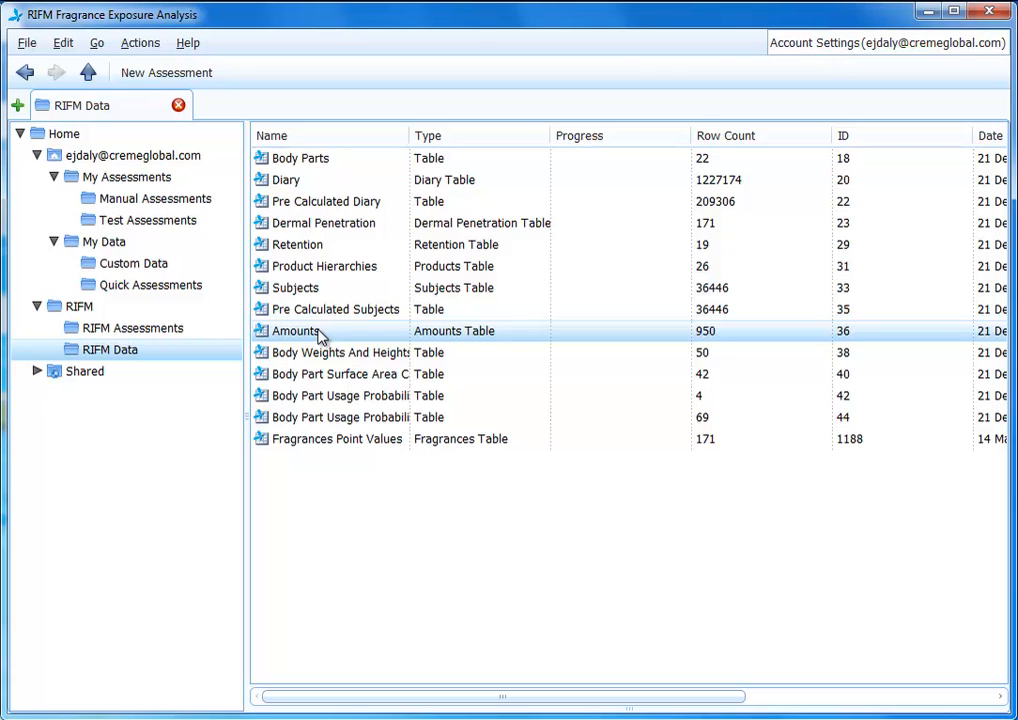
# - Open the results of the All Fragrances assessment from the RIFM Assessments folder, widening the Name column there
pyautogui.click(157, 333)
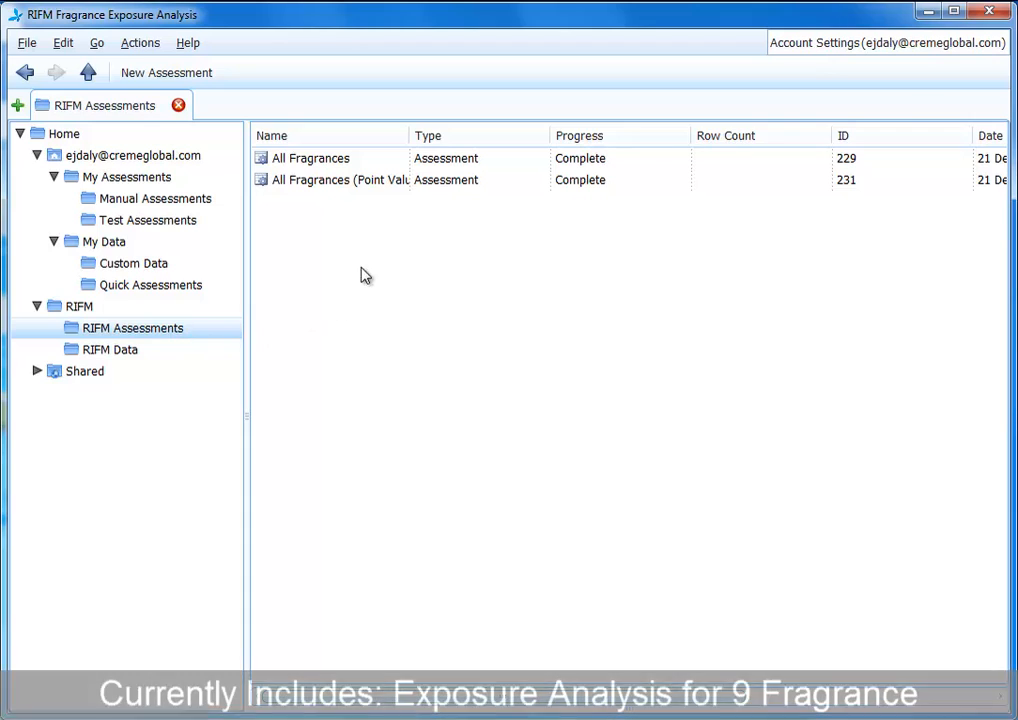
pyautogui.moveTo(410, 140); pyautogui.dragTo(455, 137)
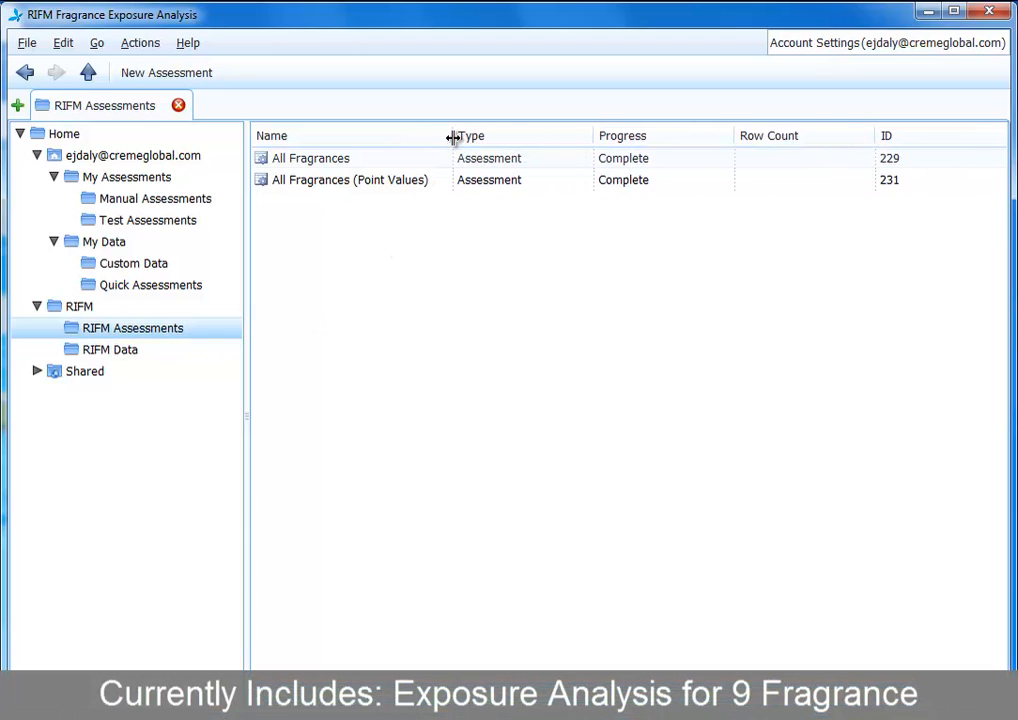
pyautogui.click(344, 166)
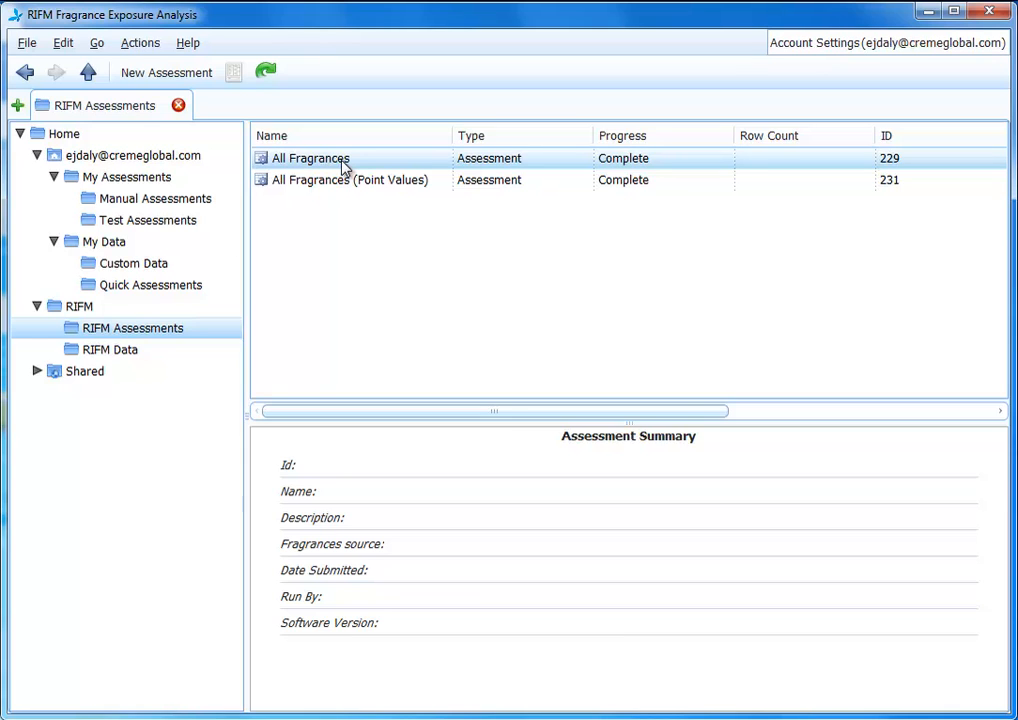
pyautogui.doubleClick(343, 167)
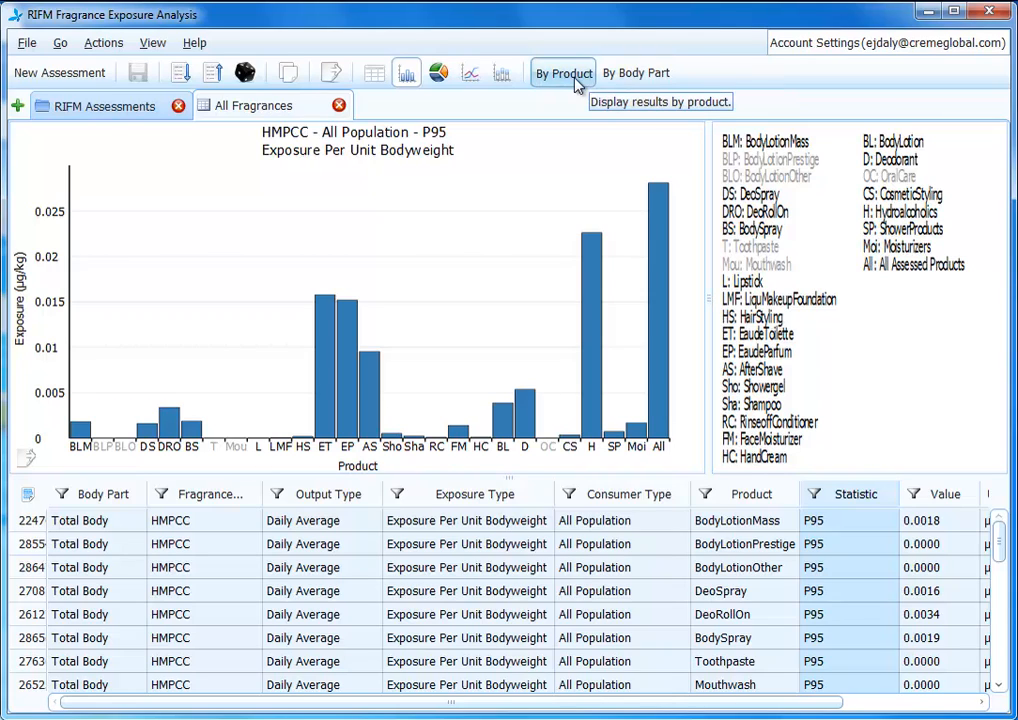
# - Review the available Body Part and Fragrance filter options of the results table, leaving the selections as they are
pyautogui.click(64, 494)
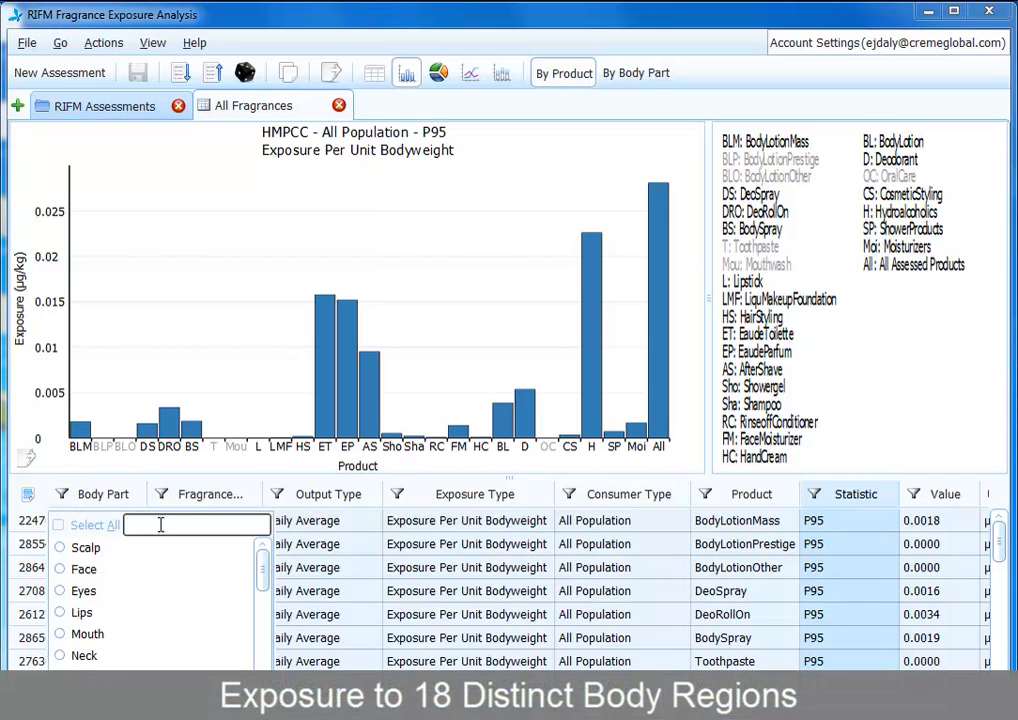
pyautogui.moveTo(265, 568)
pyautogui.mouseDown()
pyautogui.moveTo(263, 660)
pyautogui.moveTo(264, 575)
pyautogui.mouseUp()
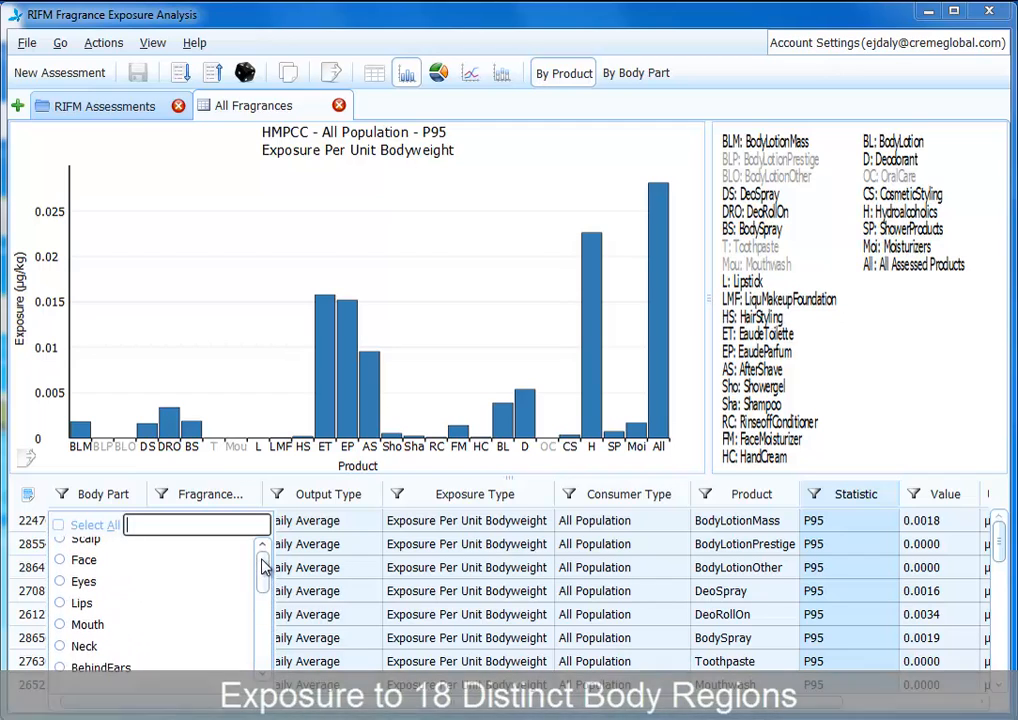
pyautogui.click(62, 494)
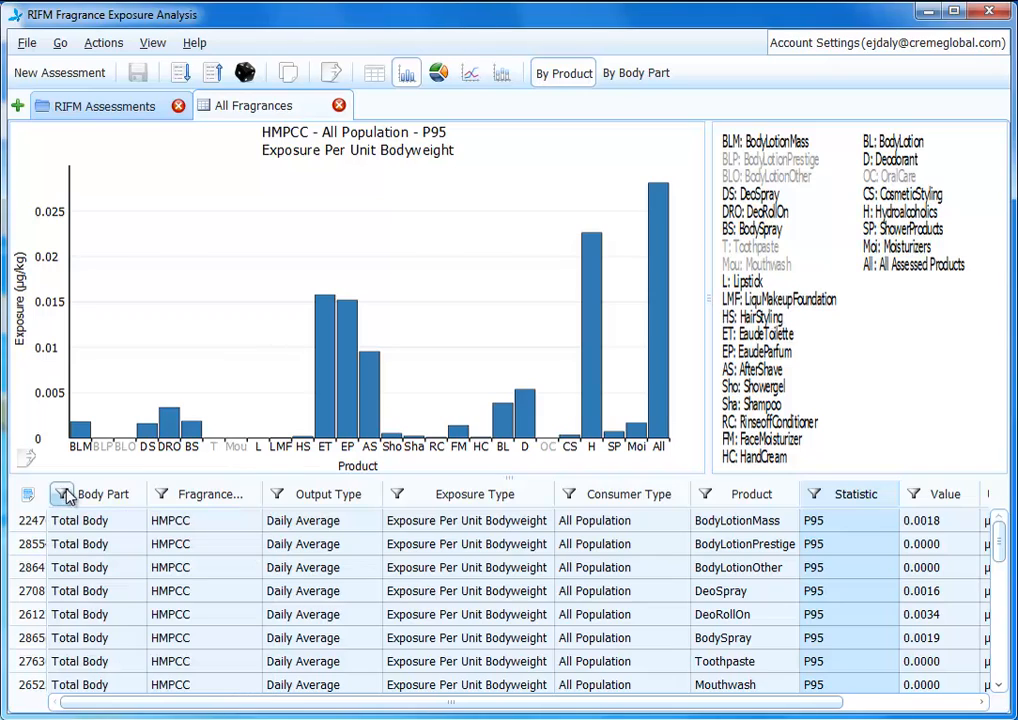
pyautogui.click(162, 495)
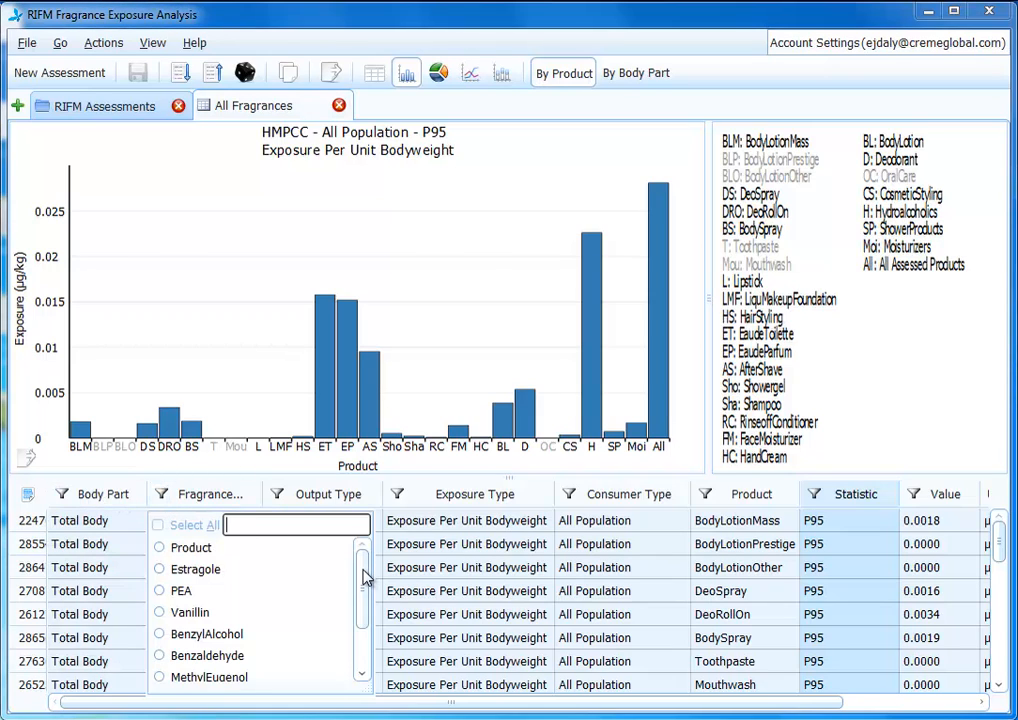
pyautogui.moveTo(365, 578)
pyautogui.mouseDown()
pyautogui.moveTo(363, 636)
pyautogui.moveTo(364, 568)
pyautogui.mouseUp()
pyautogui.click(161, 494)
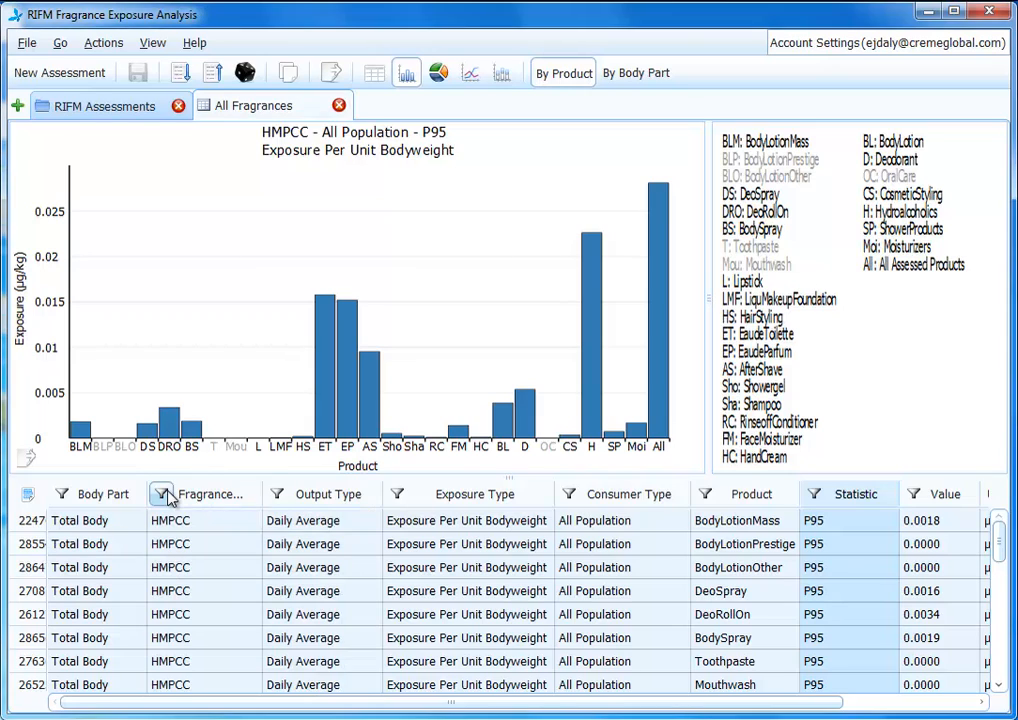
# - Review the Output Type, Exposure Type and Consumer Type filter options of the results table without altering them
pyautogui.click(278, 496)
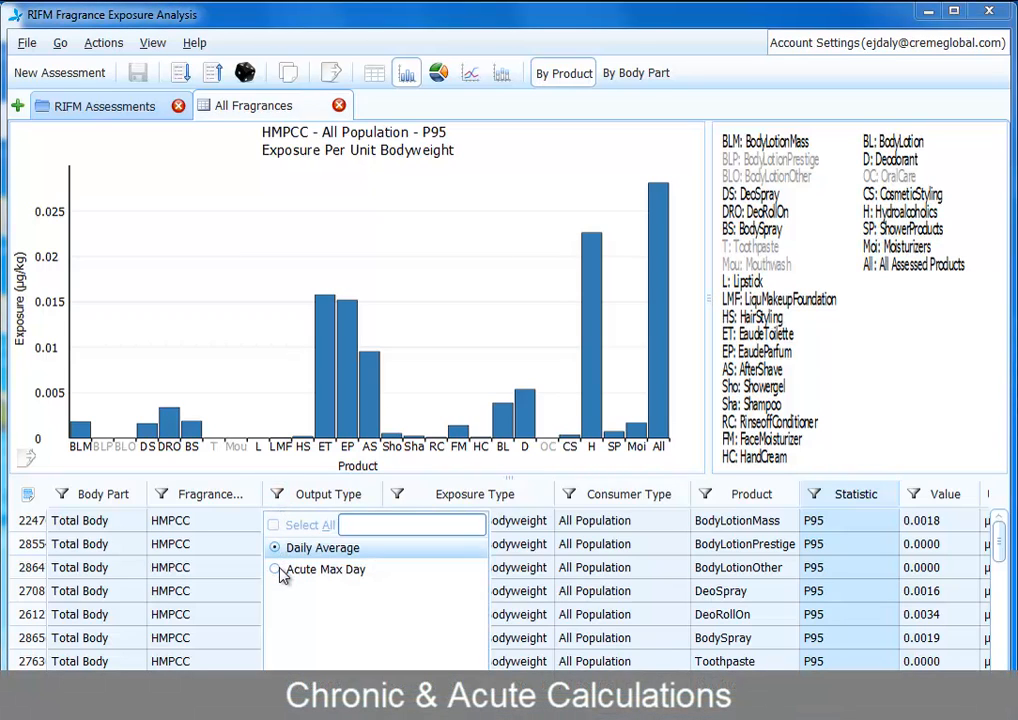
pyautogui.click(308, 498)
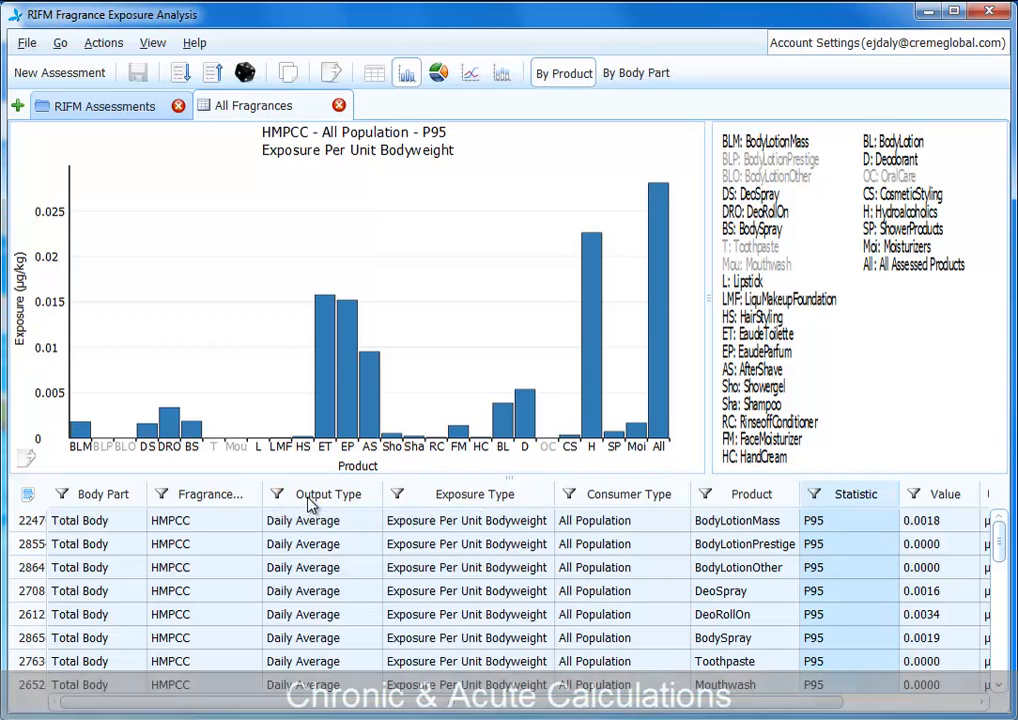
pyautogui.click(396, 497)
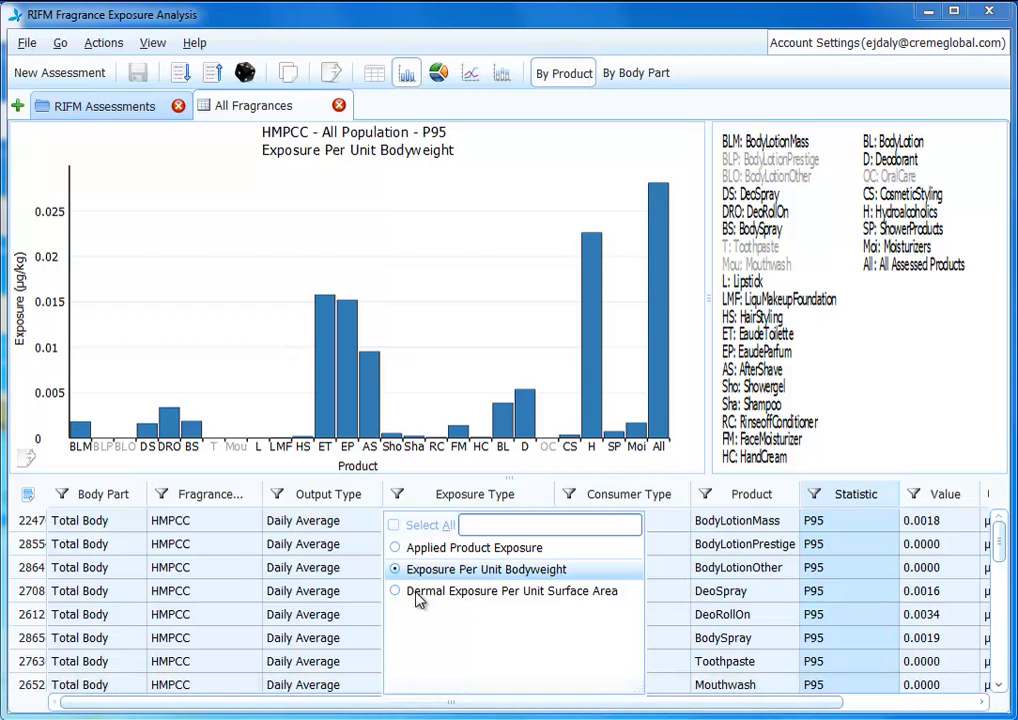
pyautogui.click(418, 502)
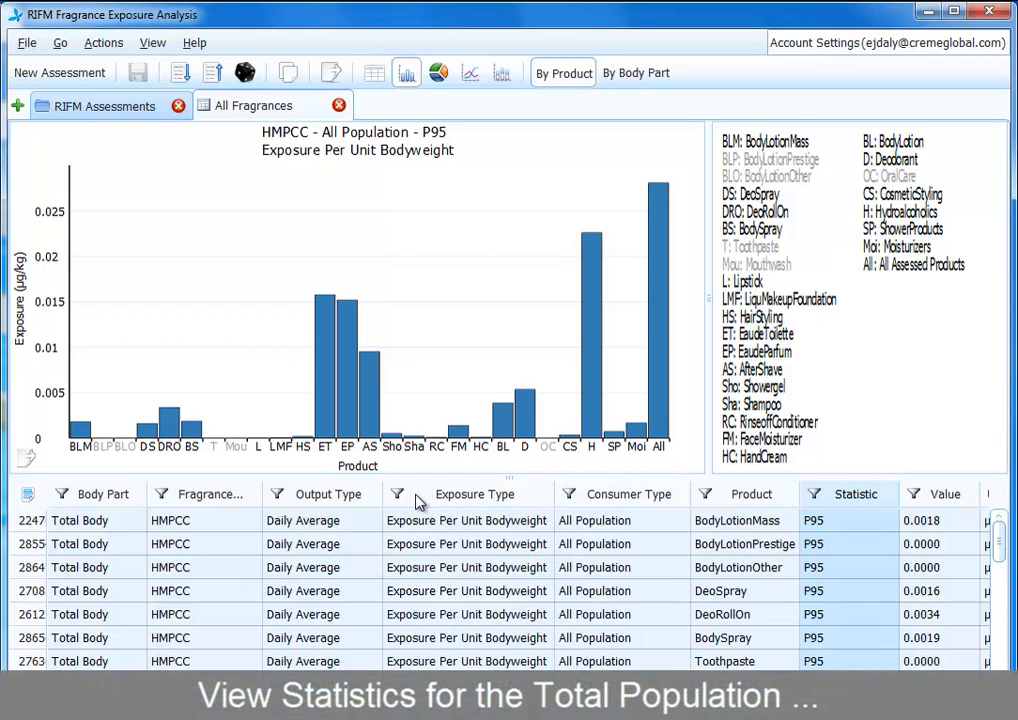
pyautogui.click(568, 497)
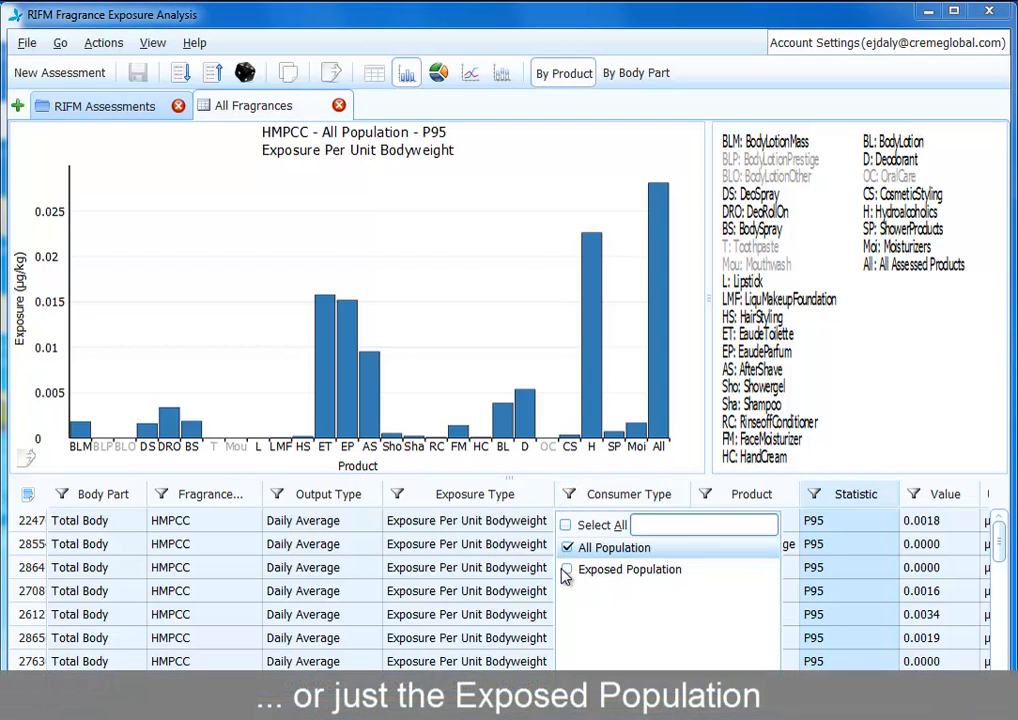
pyautogui.click(568, 497)
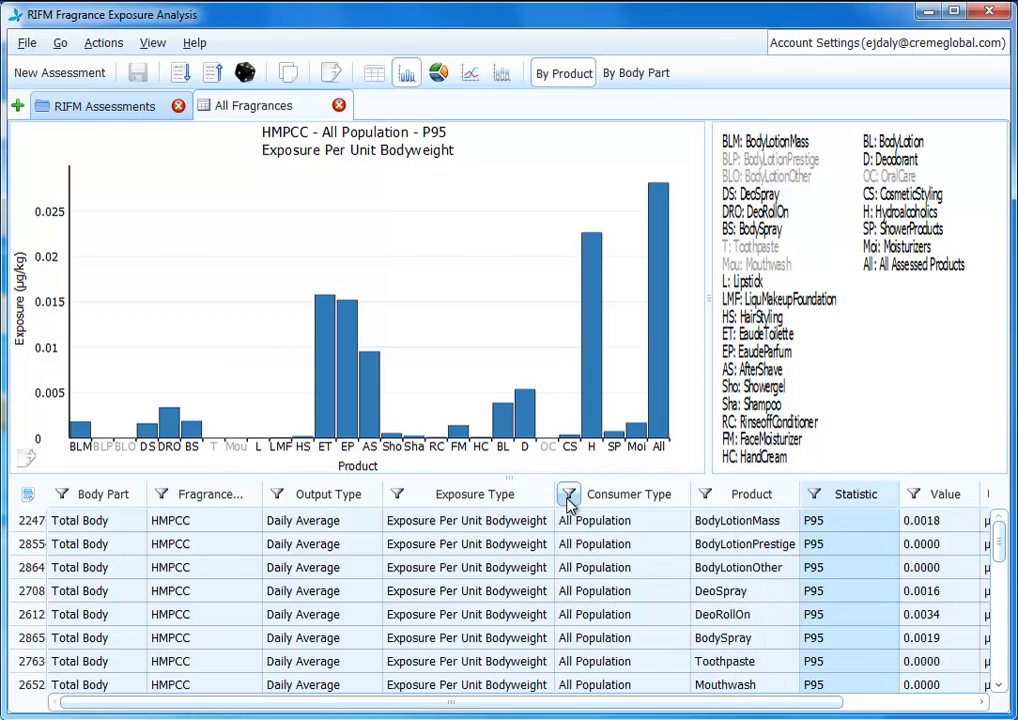
# - Filter the results to exclude the products BodyLotion, Deodorant, OralCare, CosmeticStyling, Hydroalcoholics, ShowerProducts and Moisturizers, keeping All Assessed Products
pyautogui.click(704, 496)
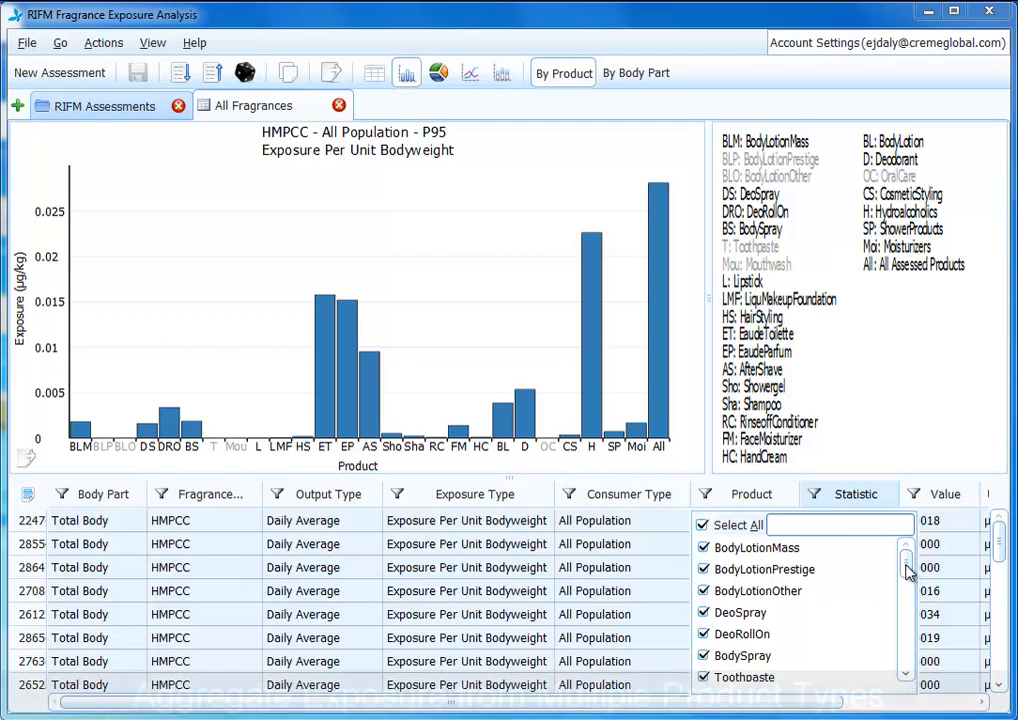
pyautogui.moveTo(906, 570); pyautogui.dragTo(887, 648)
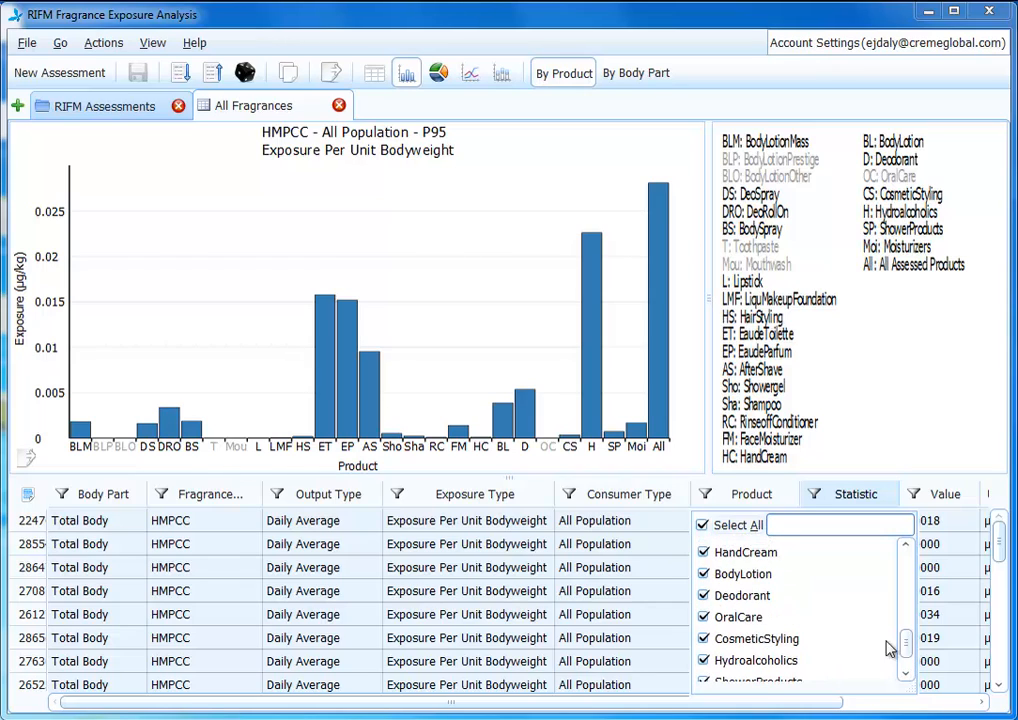
pyautogui.click(738, 577)
pyautogui.click(741, 596)
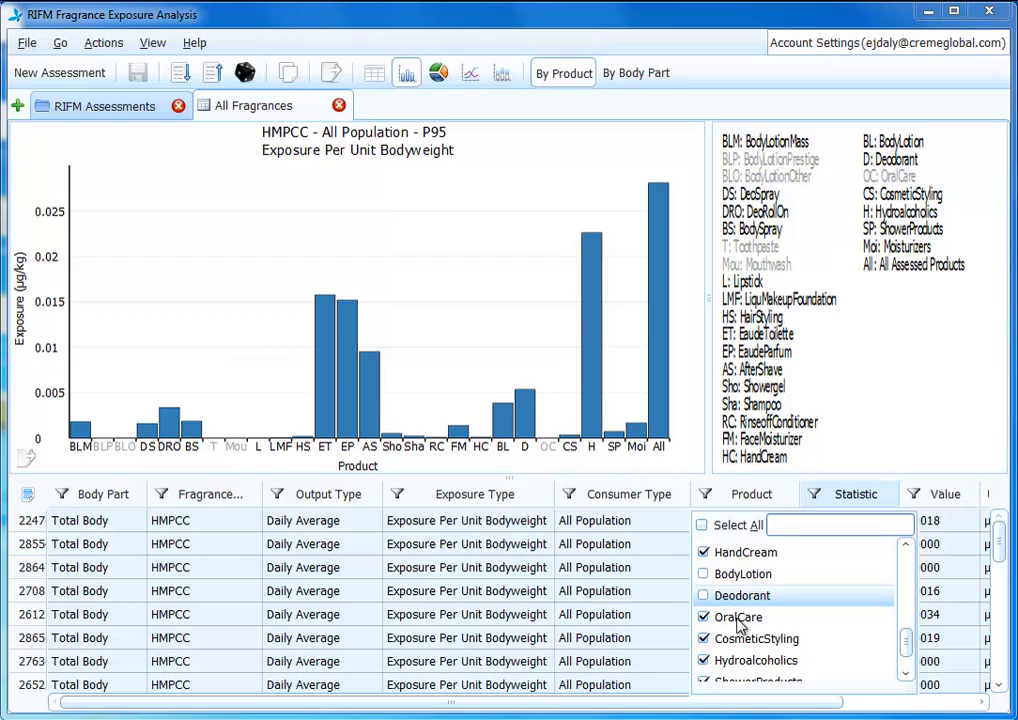
pyautogui.click(742, 617)
pyautogui.click(742, 640)
pyautogui.click(742, 661)
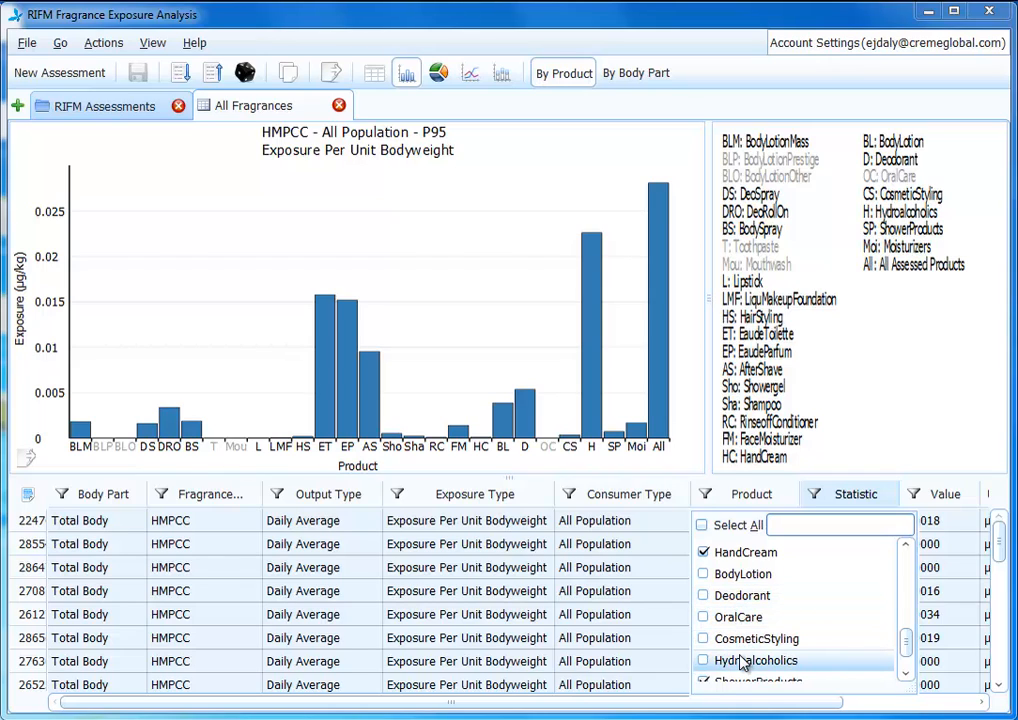
pyautogui.scroll(-1, 742, 663)
pyautogui.click(742, 656)
pyautogui.scroll(-1, 742, 663)
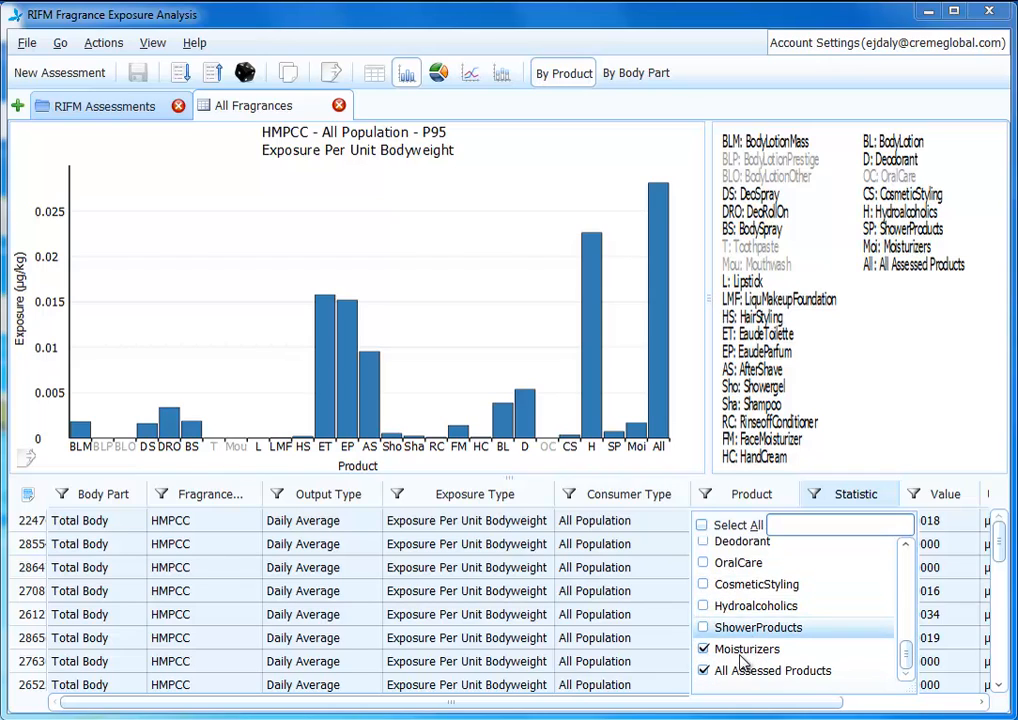
pyautogui.click(735, 650)
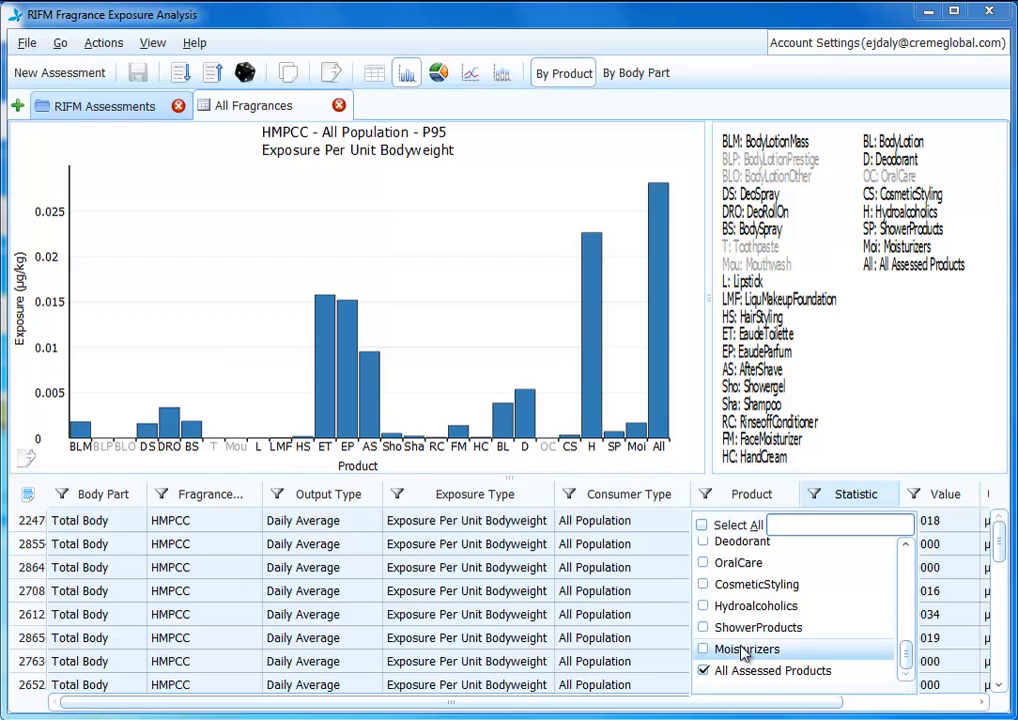
pyautogui.click(706, 494)
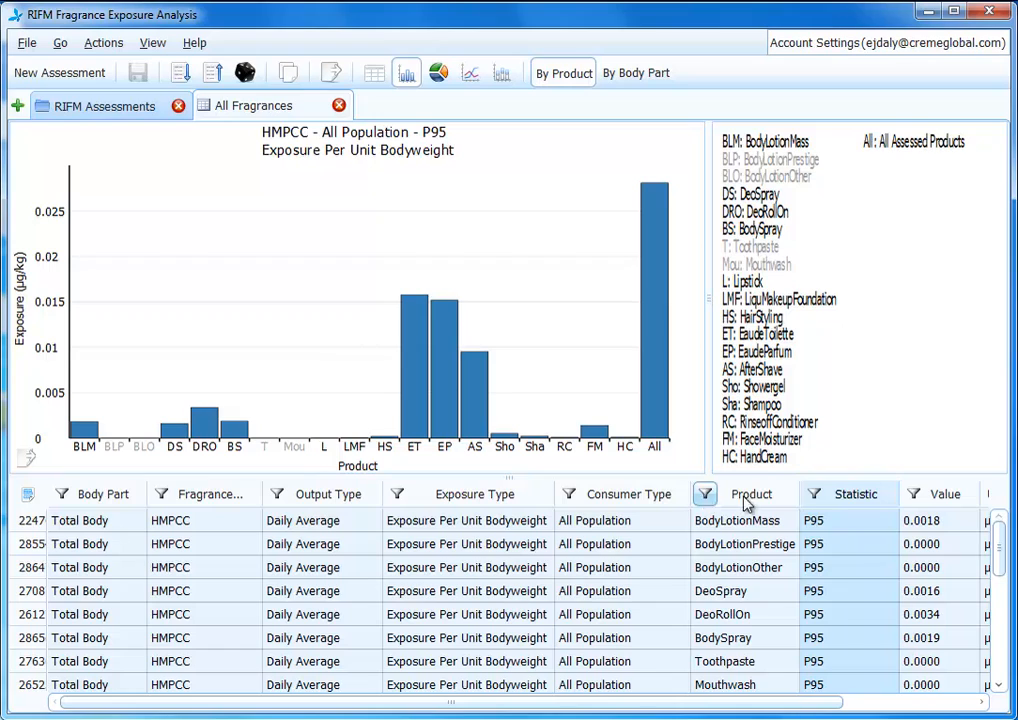
# - Review the Statistic filter options of the results table from Count through the percentiles, leaving P95 selected
pyautogui.click(815, 496)
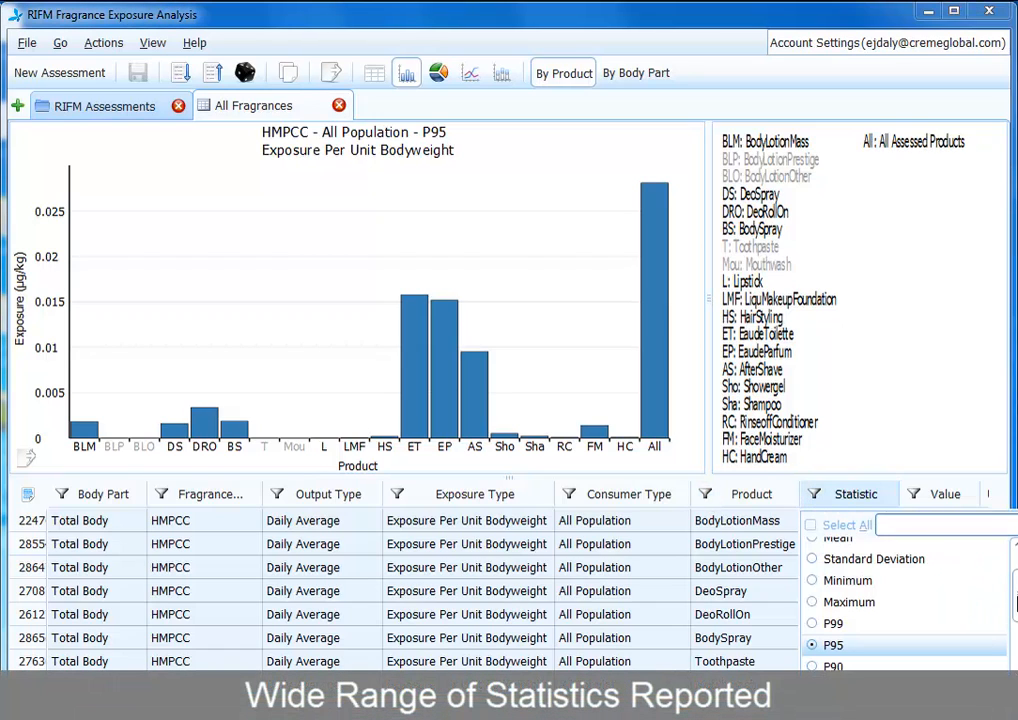
pyautogui.scroll(2, 900, 600)
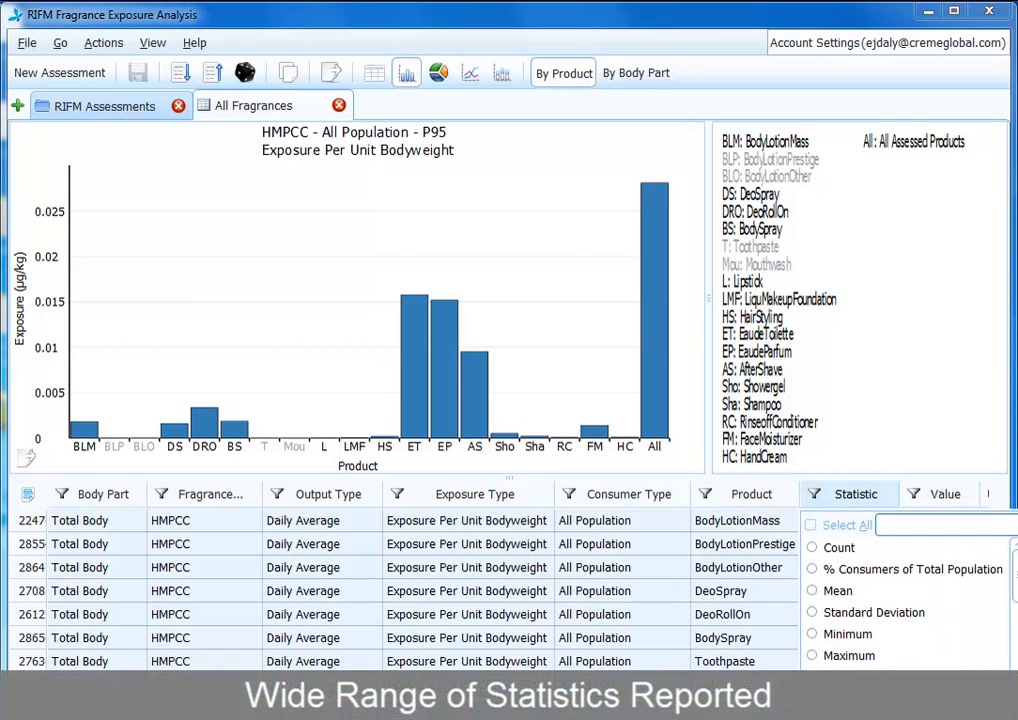
pyautogui.scroll(-5, 1013, 655)
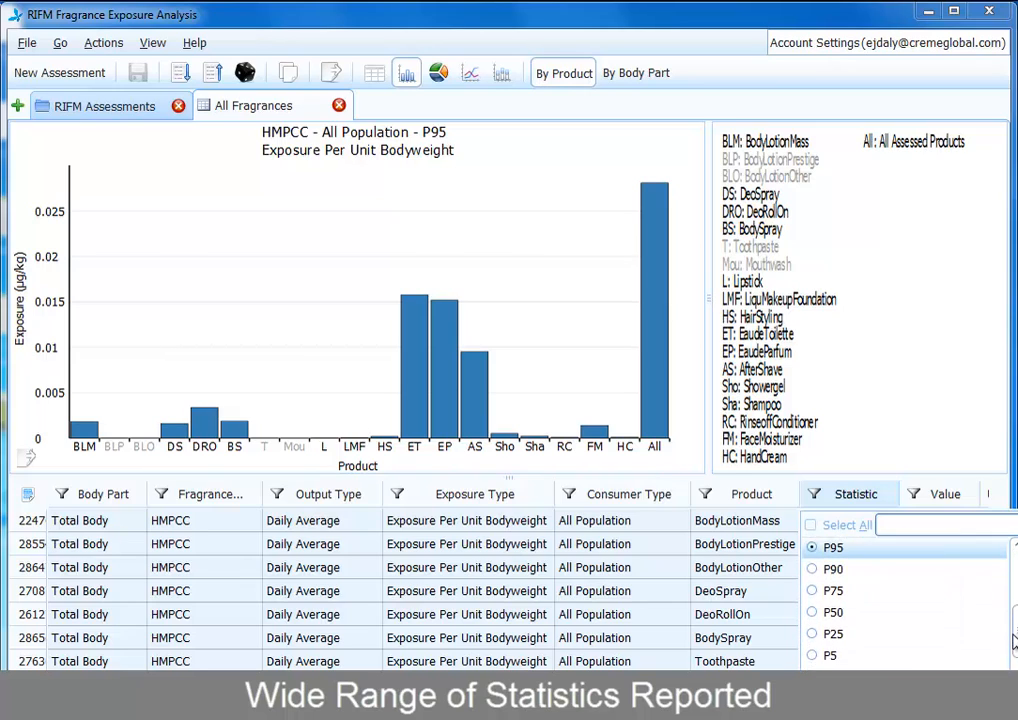
pyautogui.moveTo(1013, 655); pyautogui.dragTo(1013, 617)
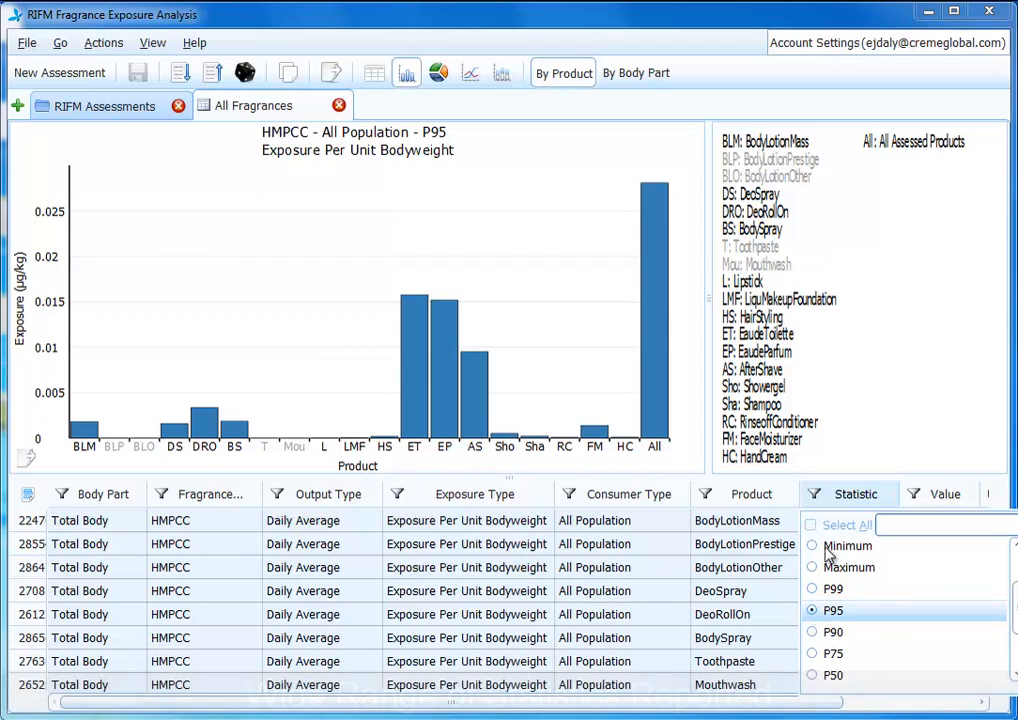
pyautogui.click(835, 510)
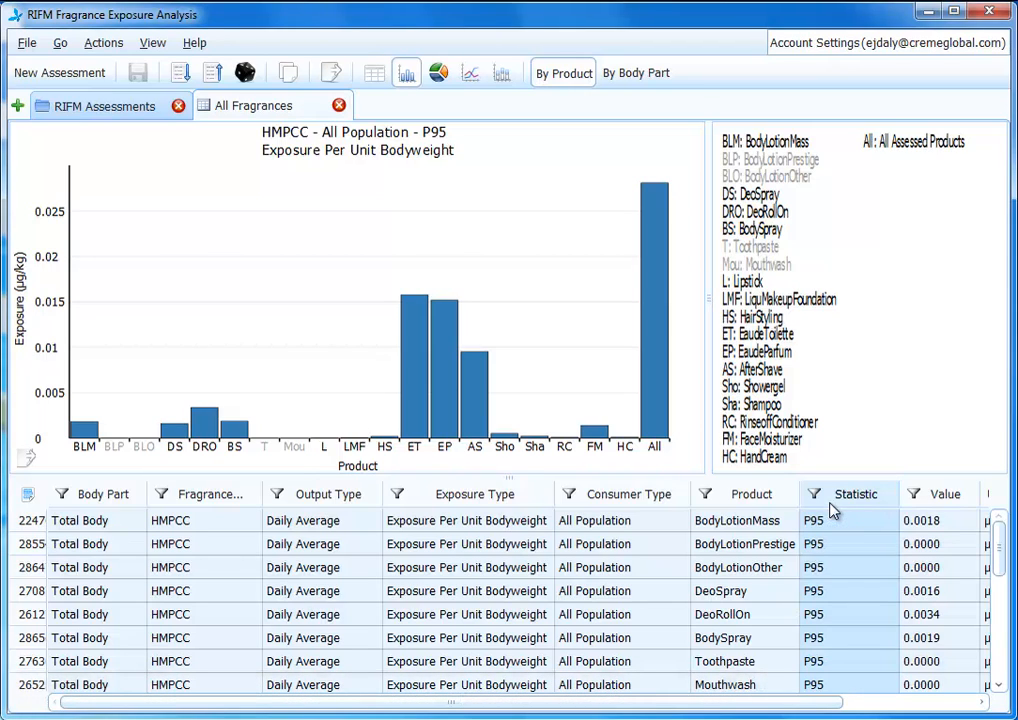
# - Inspect the Value column and the columns beyond it in the results table
pyautogui.click(945, 500)
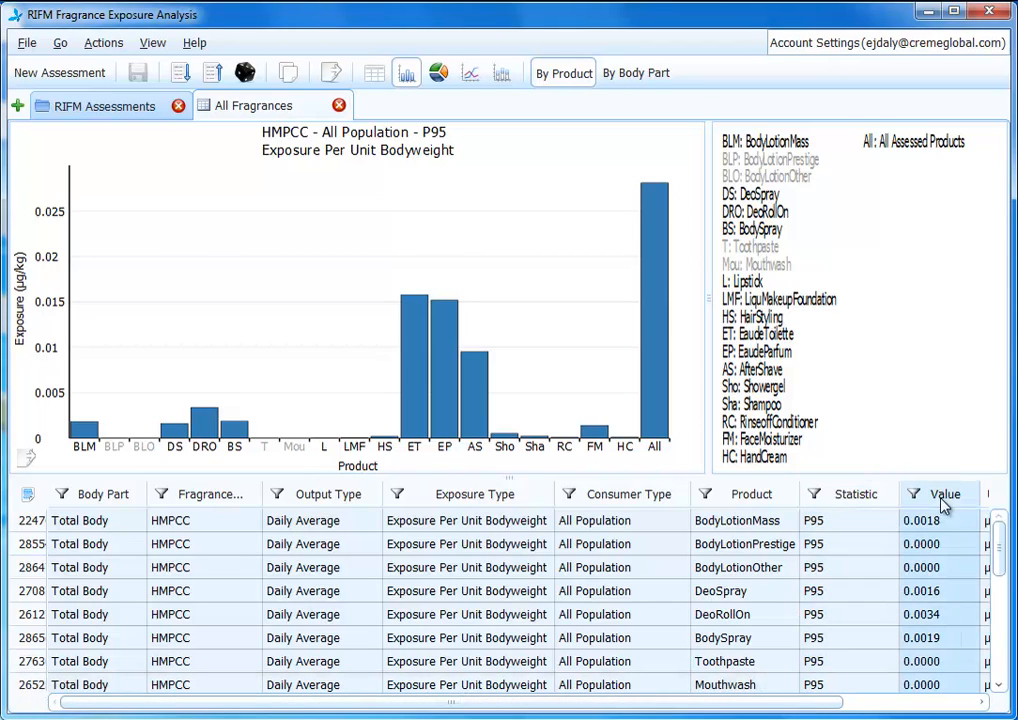
pyautogui.moveTo(836, 704); pyautogui.dragTo(895, 703)
pyautogui.moveTo(852, 703); pyautogui.dragTo(836, 703)
# - Inspect the exposure values in the bar chart for BodyLotionMass, DeoSpray, EaudeToilette, AfterShave and All Assessed Products
pyautogui.moveTo(88, 441)
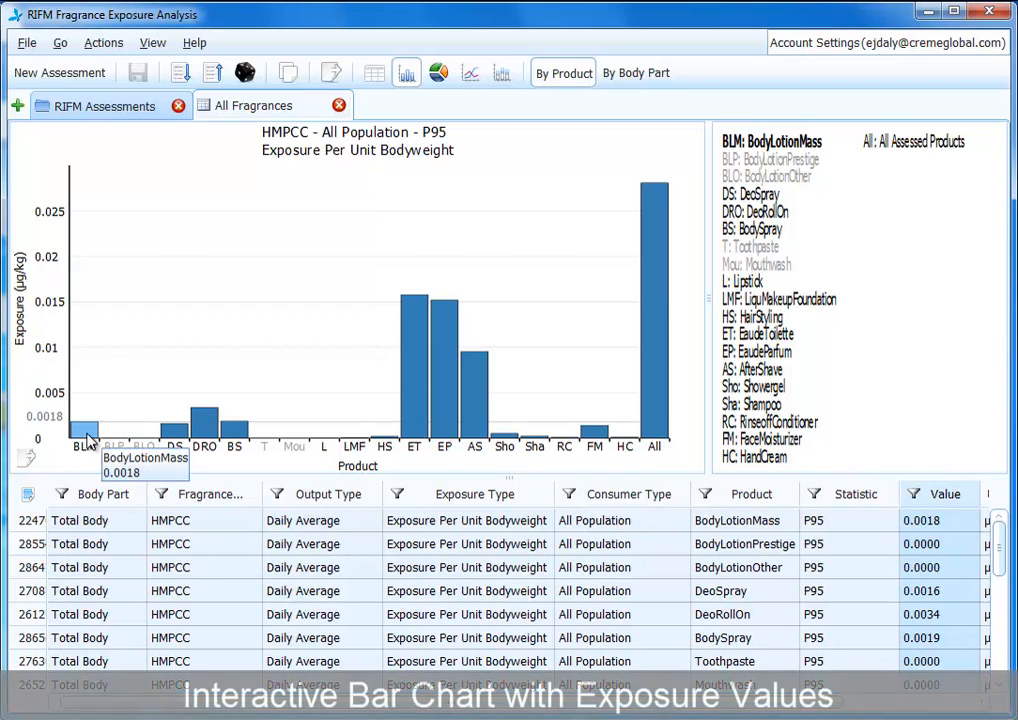
pyautogui.moveTo(175, 444)
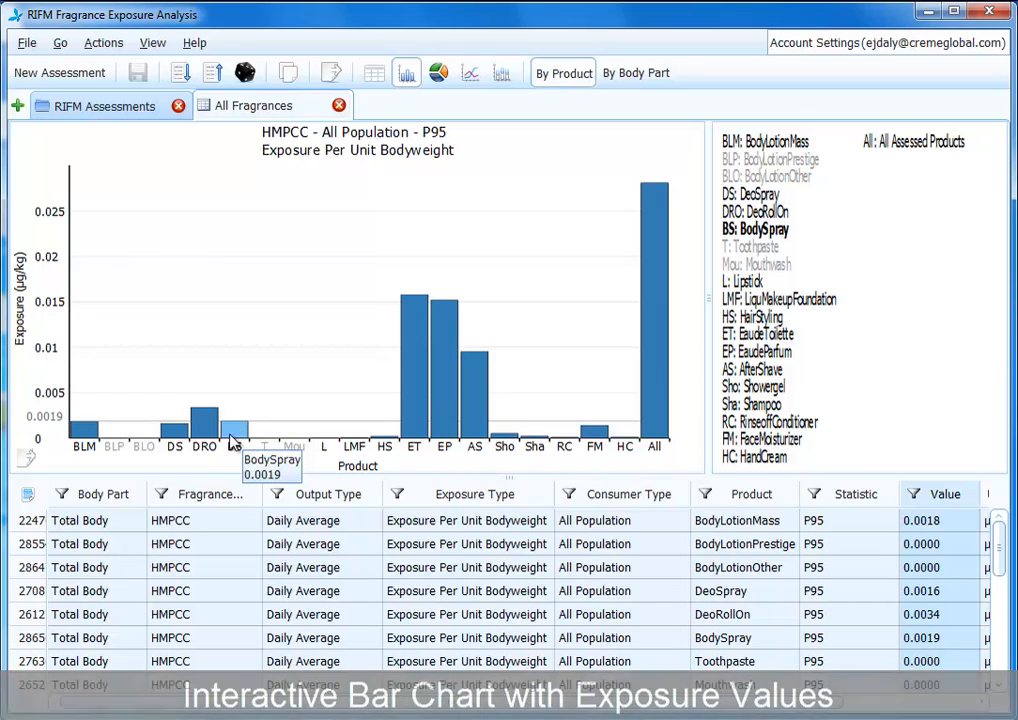
pyautogui.moveTo(425, 428)
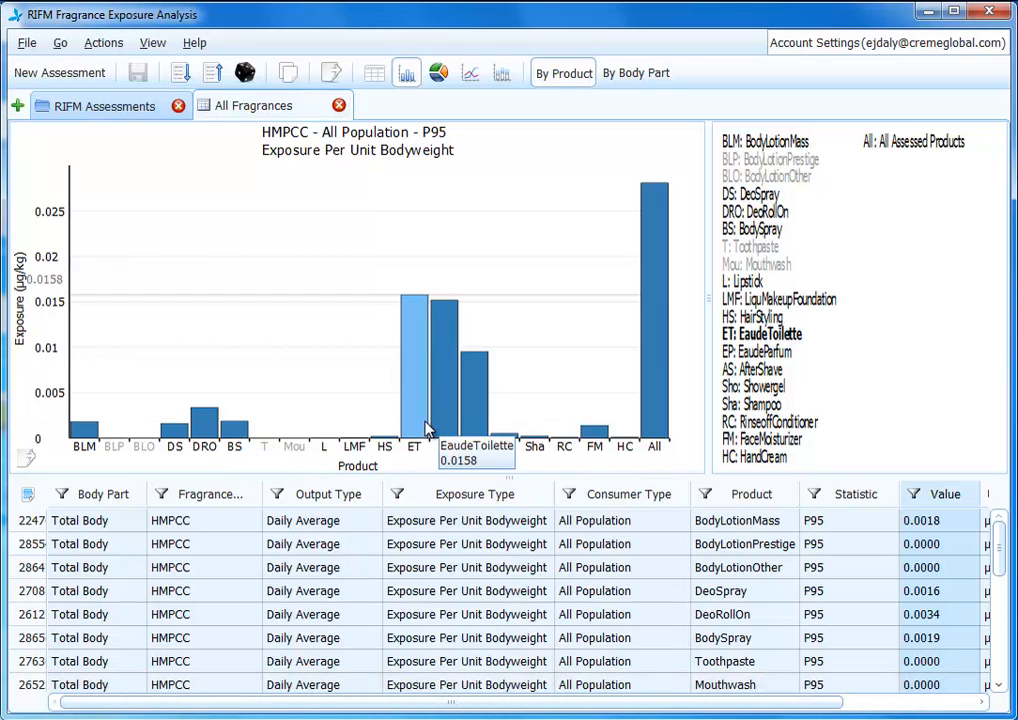
pyautogui.moveTo(473, 428)
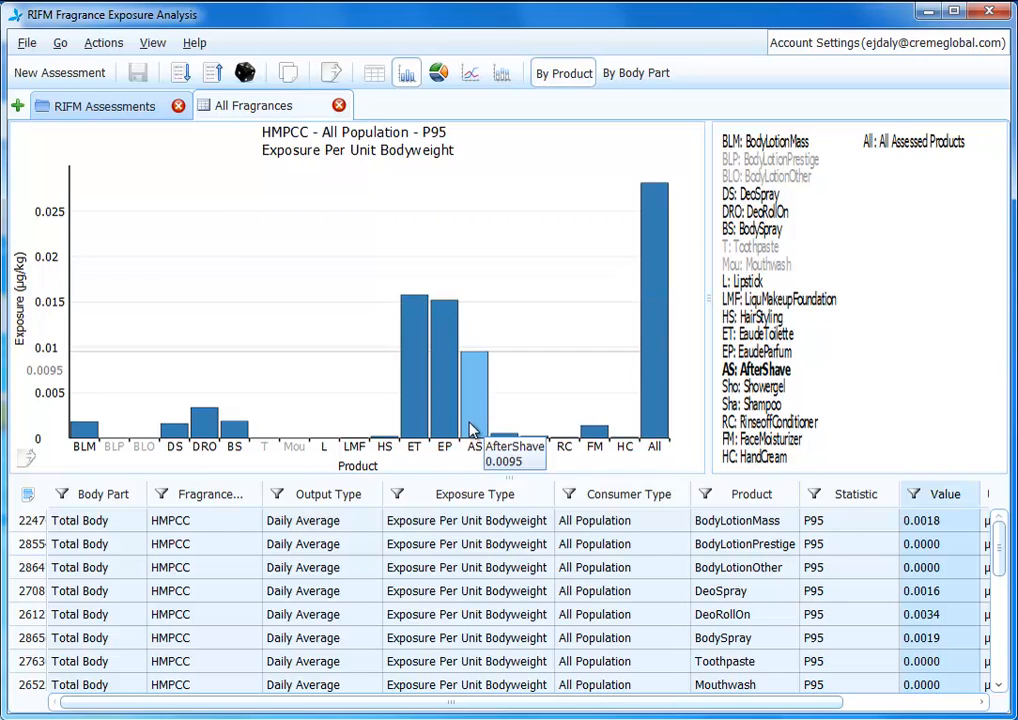
pyautogui.moveTo(657, 301)
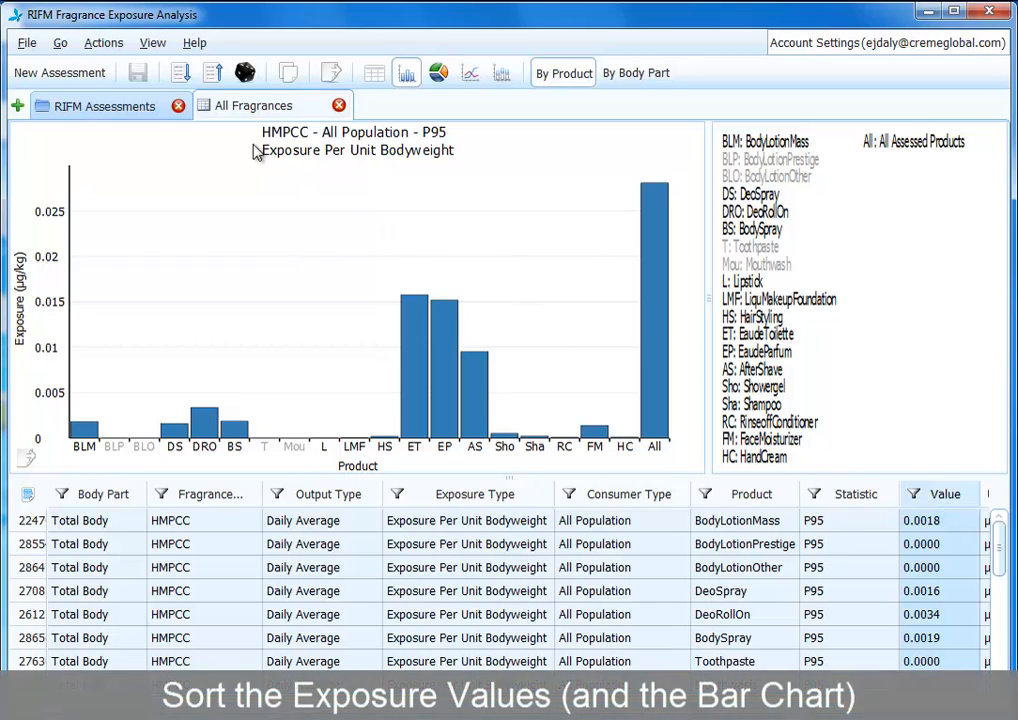
# - Sort the results by Value from highest to lowest and inspect the All Assessed Products, EaudeToilette, EaudeParfum and AfterShave bars
pyautogui.click(207, 76)
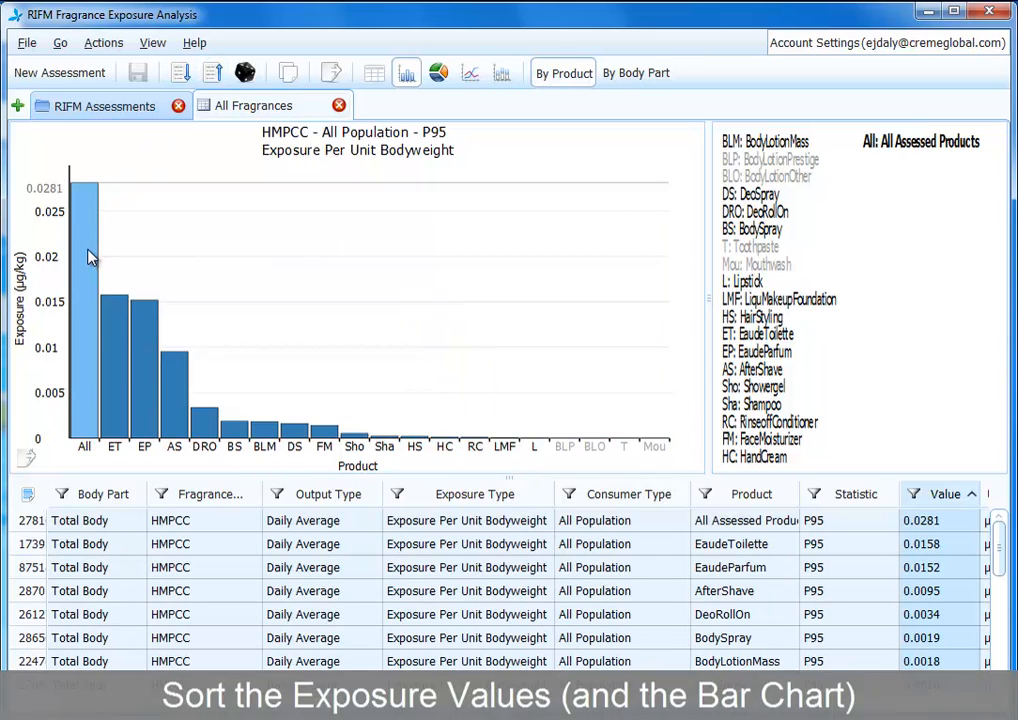
pyautogui.moveTo(88, 257)
pyautogui.moveTo(115, 316)
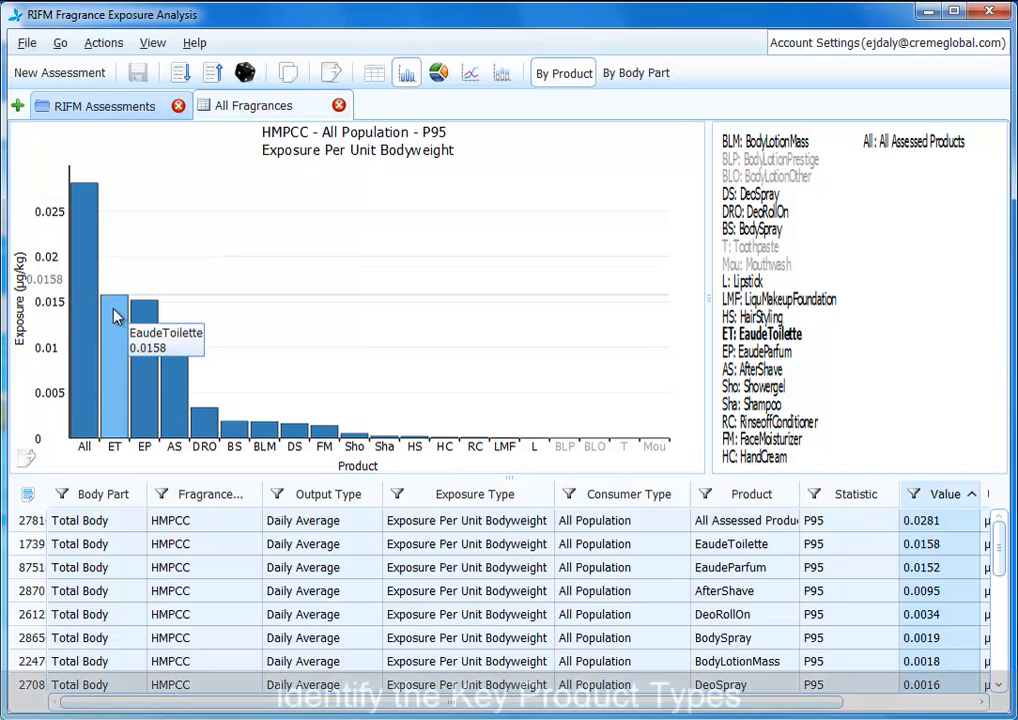
pyautogui.moveTo(147, 368)
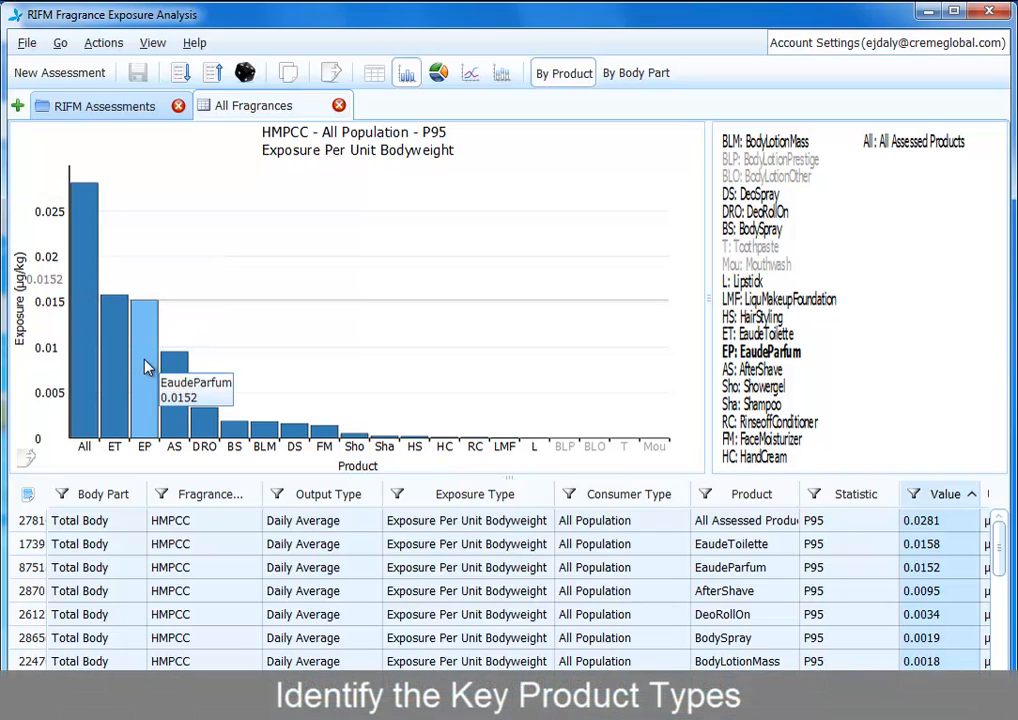
pyautogui.moveTo(177, 412)
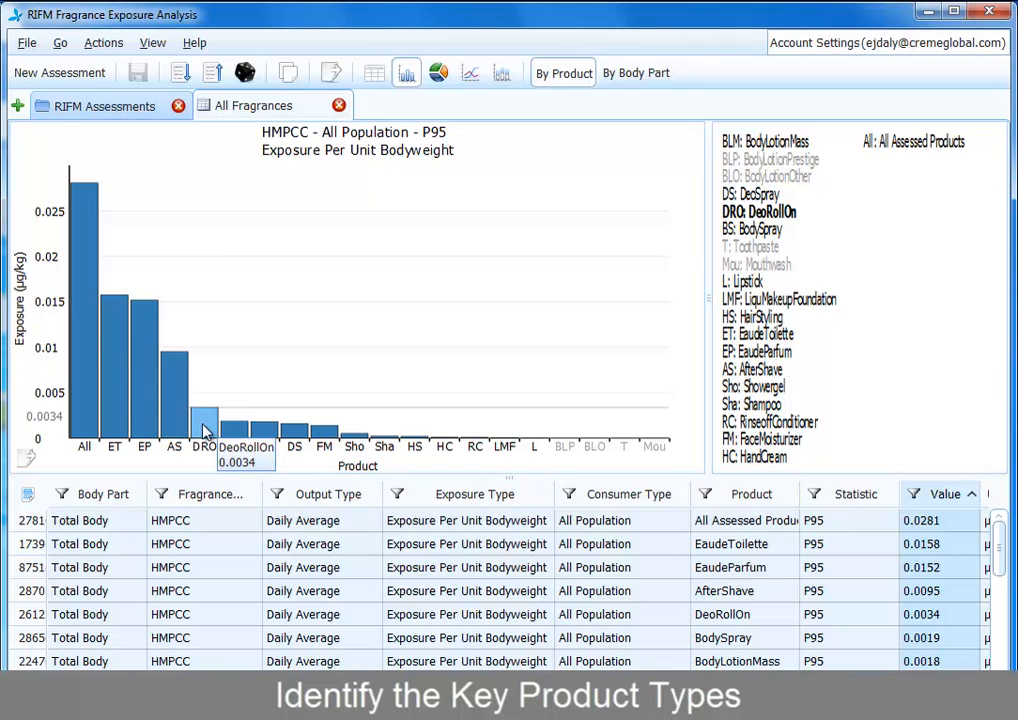
# - Filter the results to only the products EaudeToilette, EaudeParfum and AfterShave
pyautogui.click(705, 500)
pyautogui.click(704, 525)
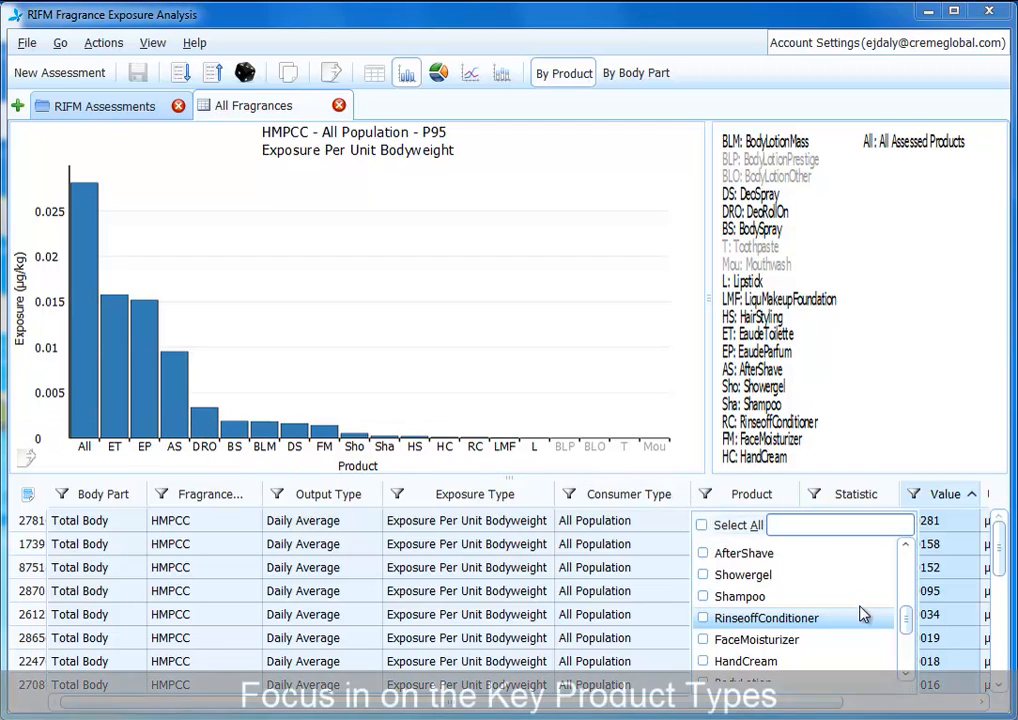
pyautogui.moveTo(909, 618); pyautogui.dragTo(904, 604)
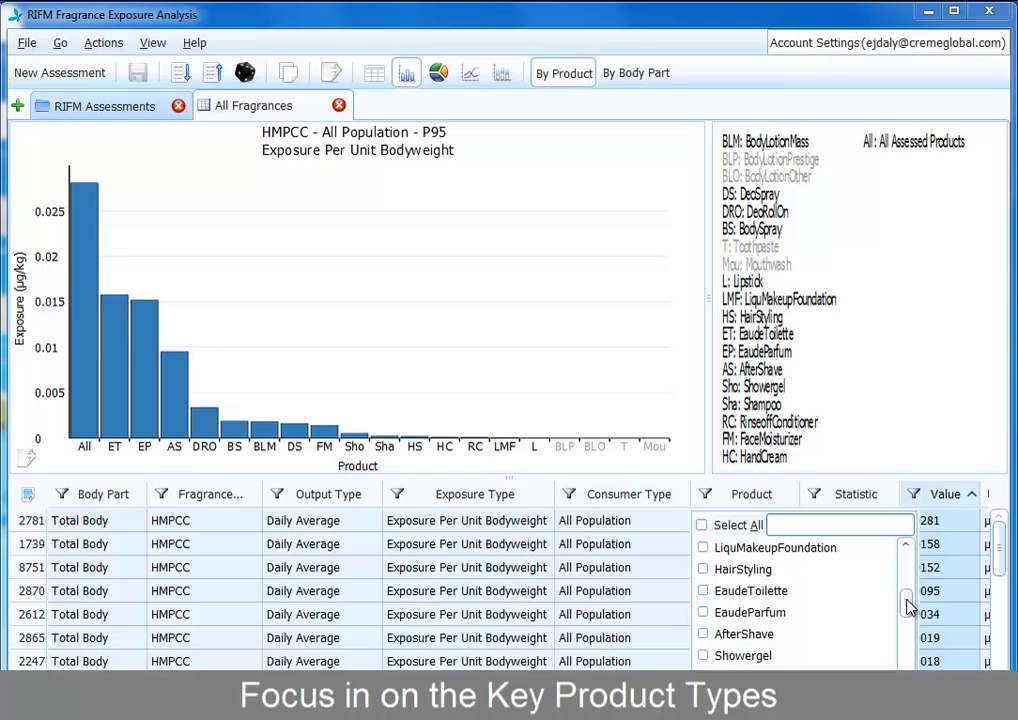
pyautogui.click(764, 591)
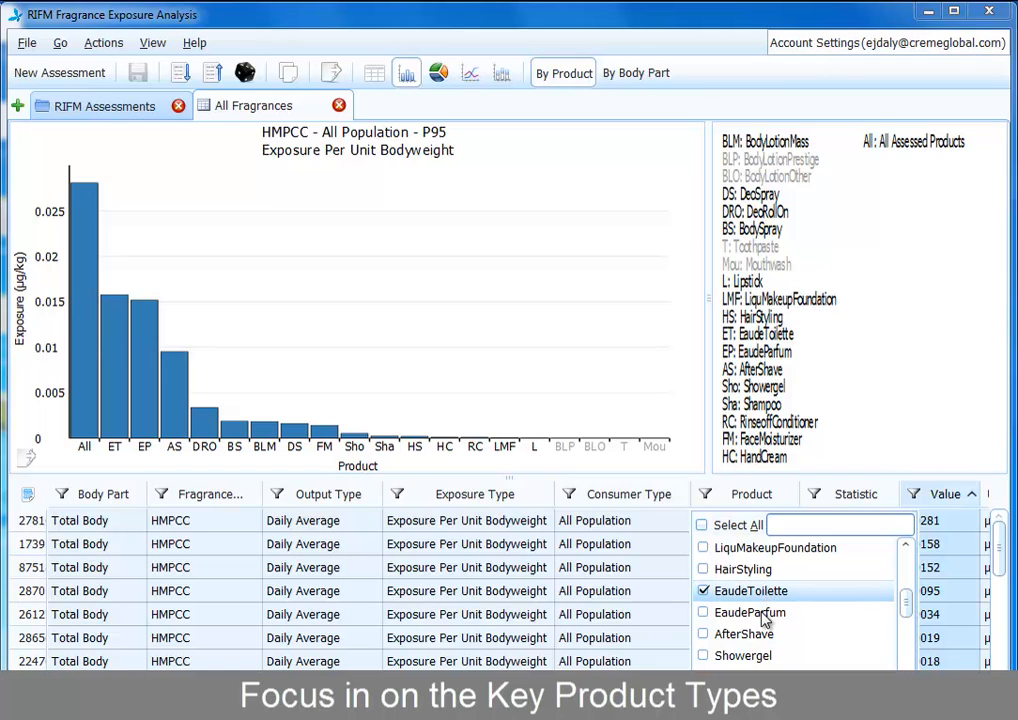
pyautogui.click(758, 613)
pyautogui.click(757, 636)
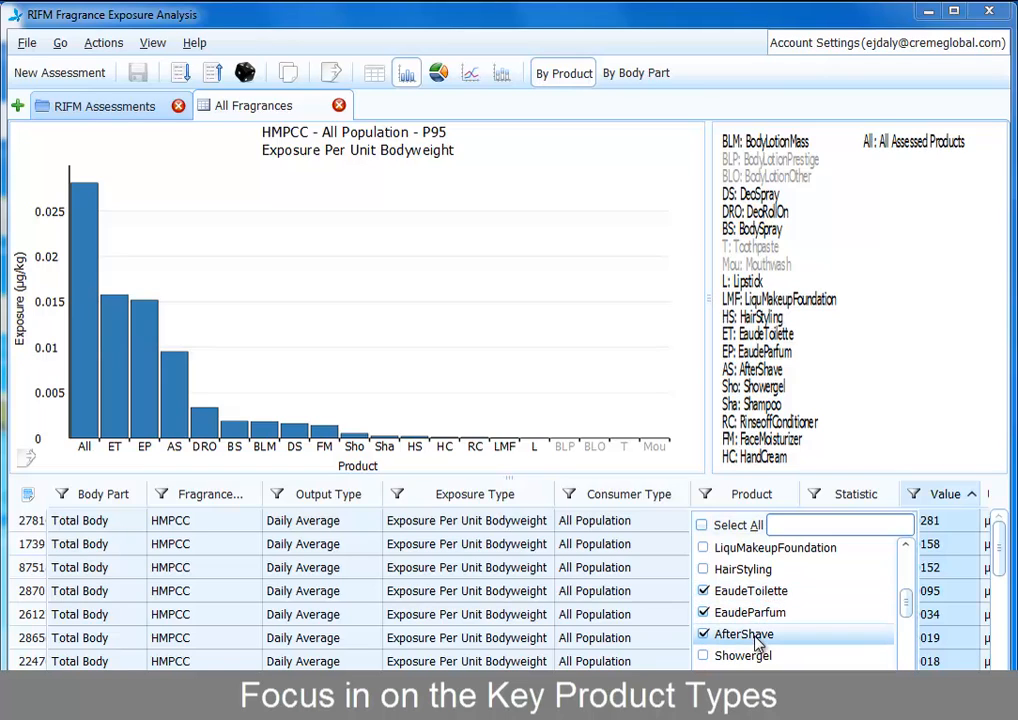
pyautogui.click(756, 506)
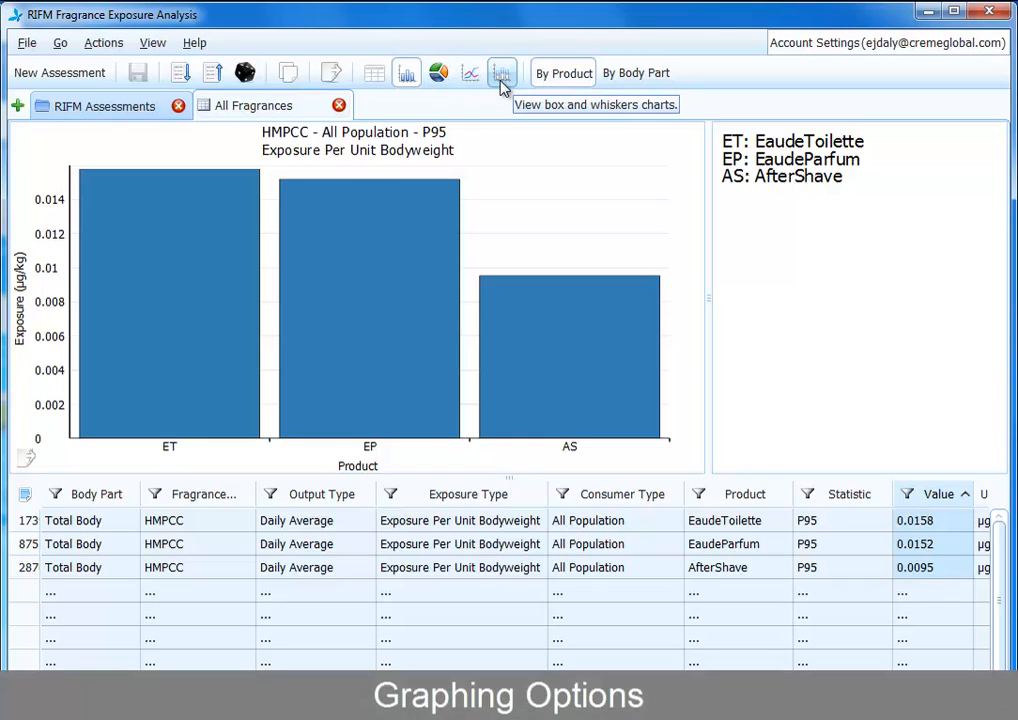
# - Show the filtered results as a pie chart and inspect the EaudeParfum, AfterShave and EaudeToilette slices
pyautogui.click(438, 75)
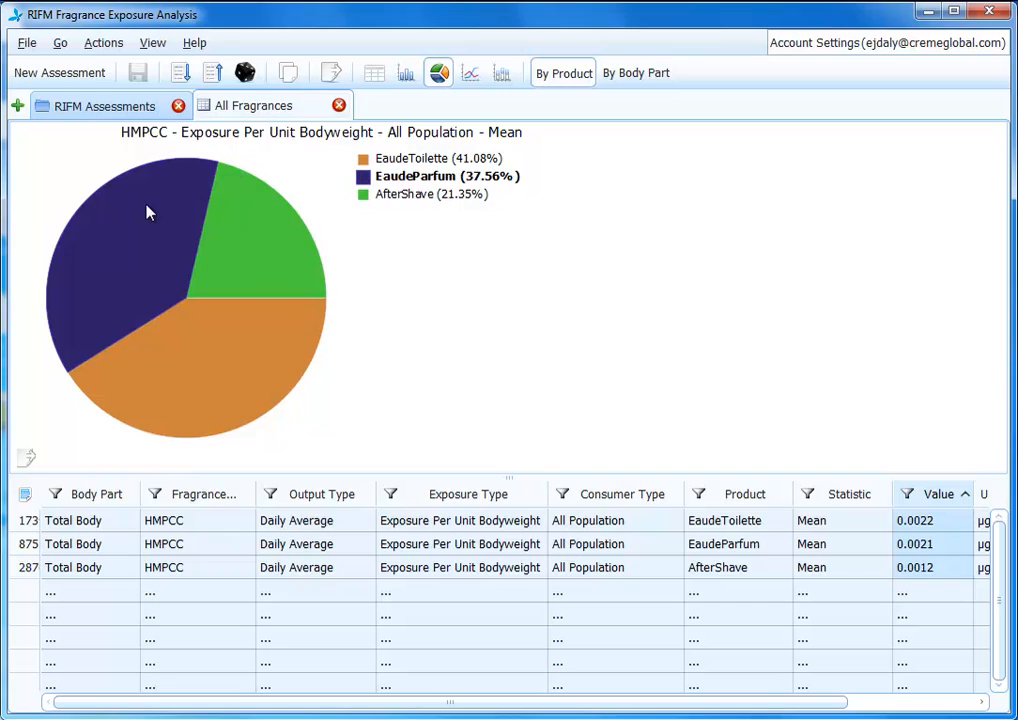
pyautogui.moveTo(146, 212)
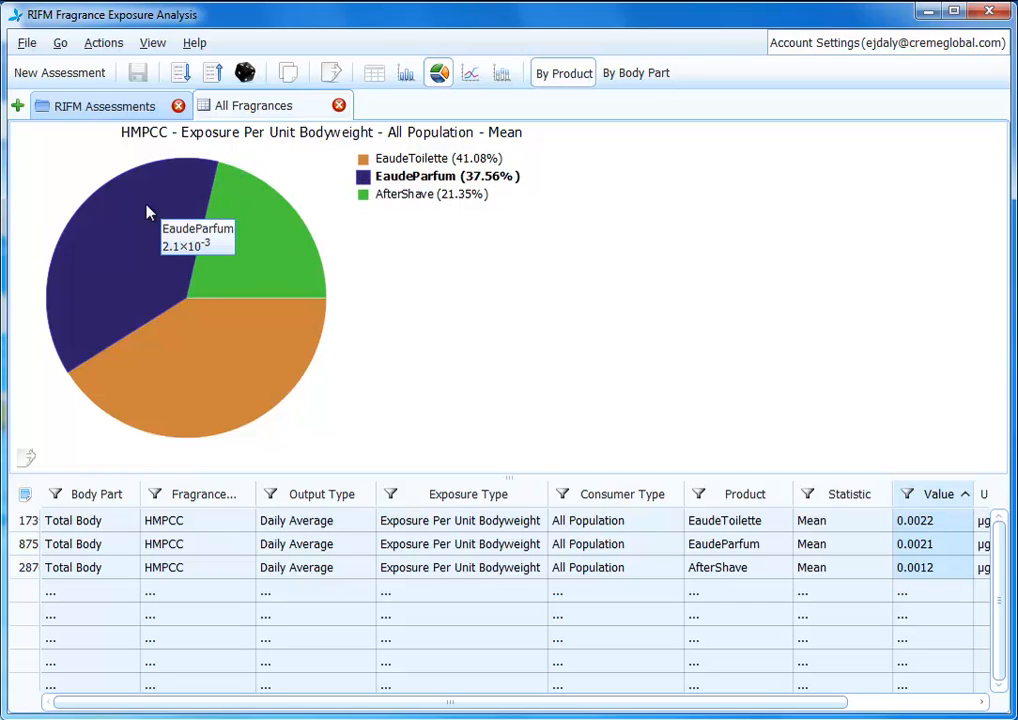
pyautogui.moveTo(251, 223)
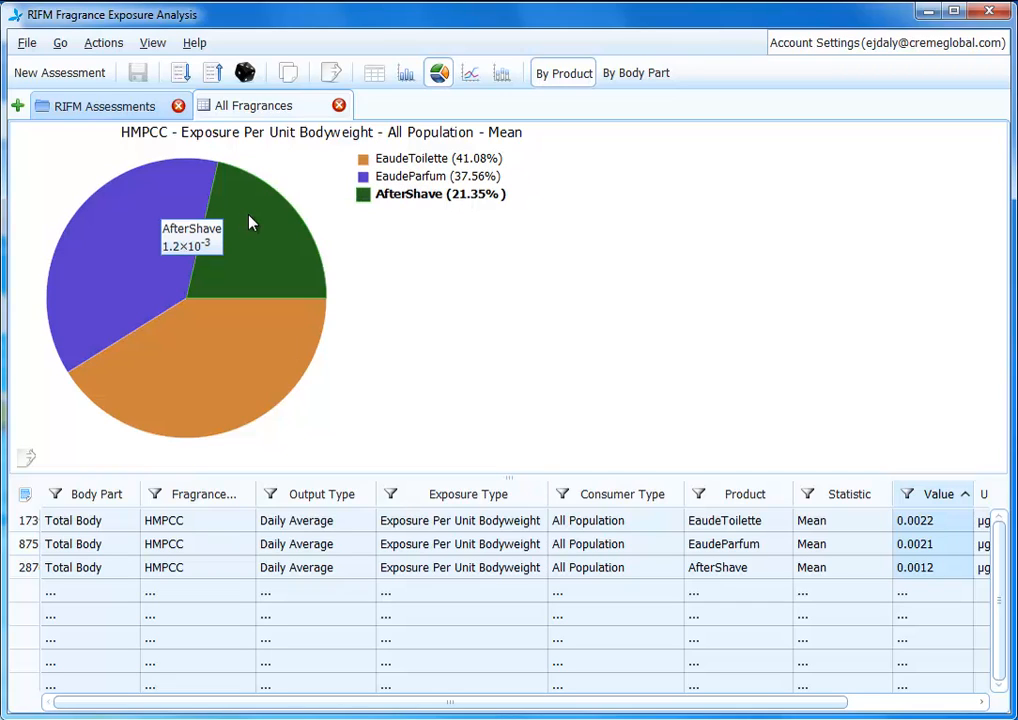
pyautogui.moveTo(212, 343)
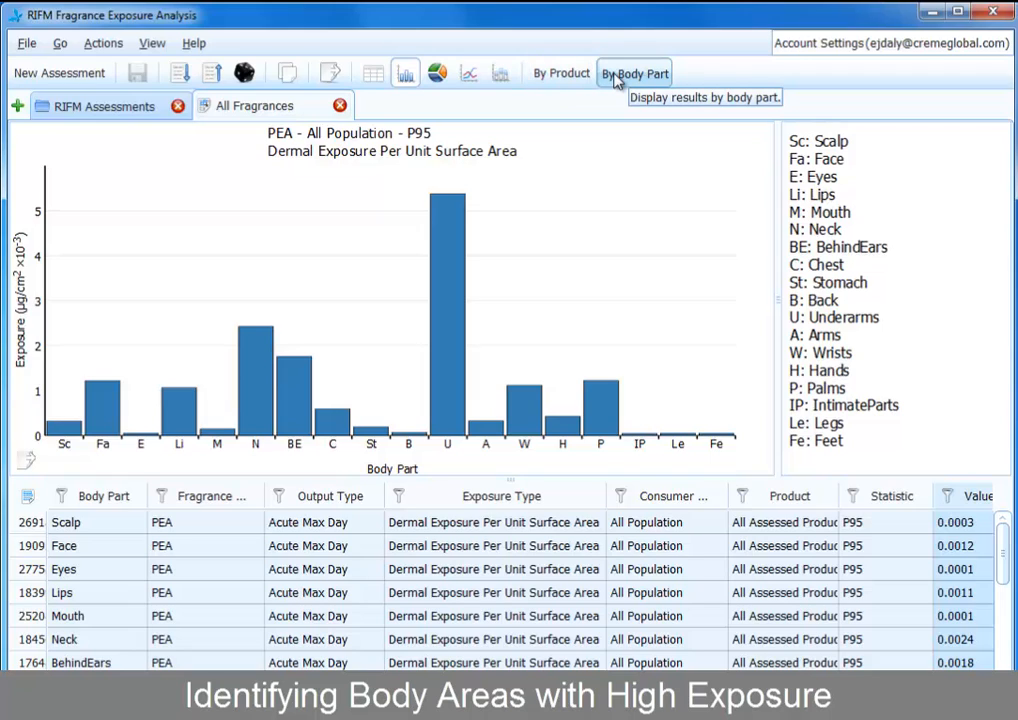
# - Review the Body Part and Fragrance filters of the by-body-part results, keeping the individual body parts and PEA selected
pyautogui.click(66, 497)
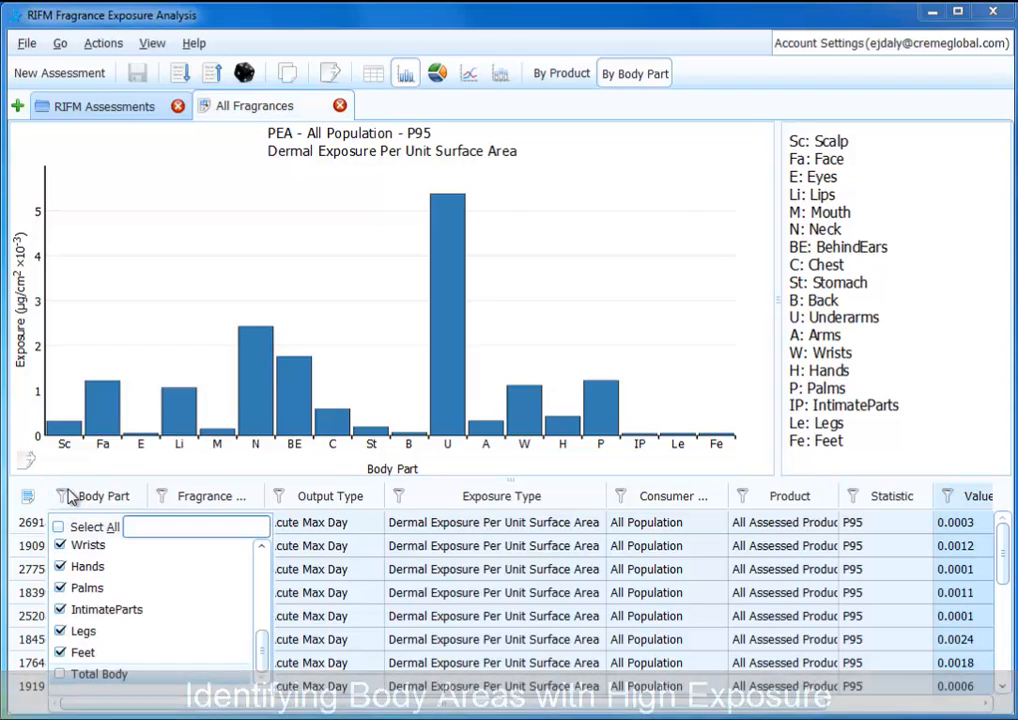
pyautogui.moveTo(266, 650); pyautogui.dragTo(268, 555)
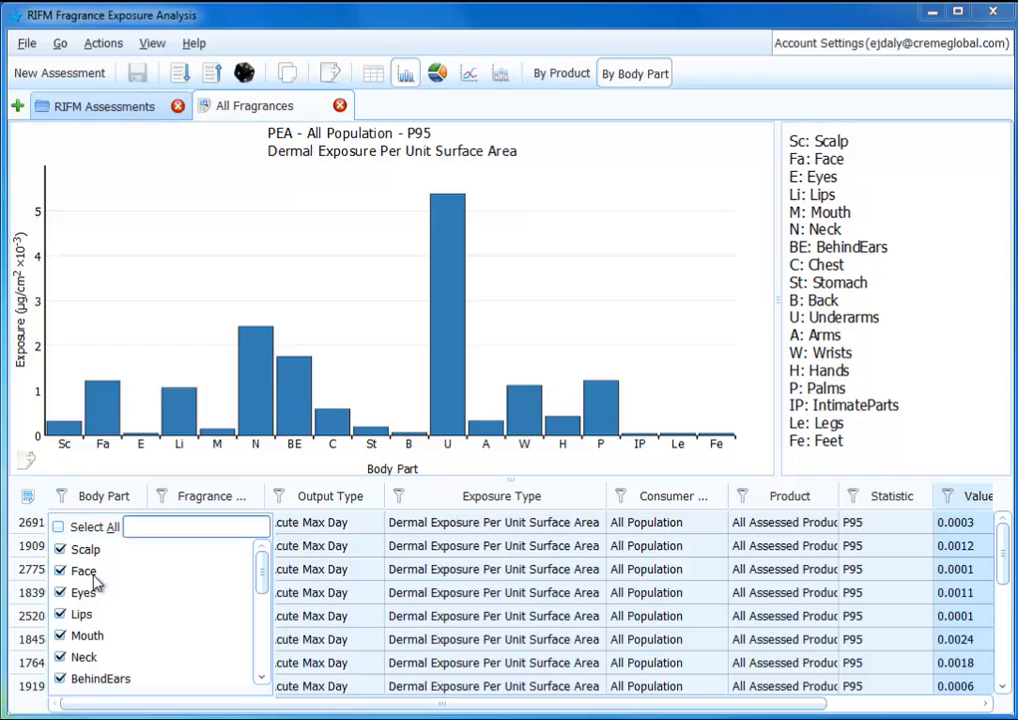
pyautogui.click(100, 505)
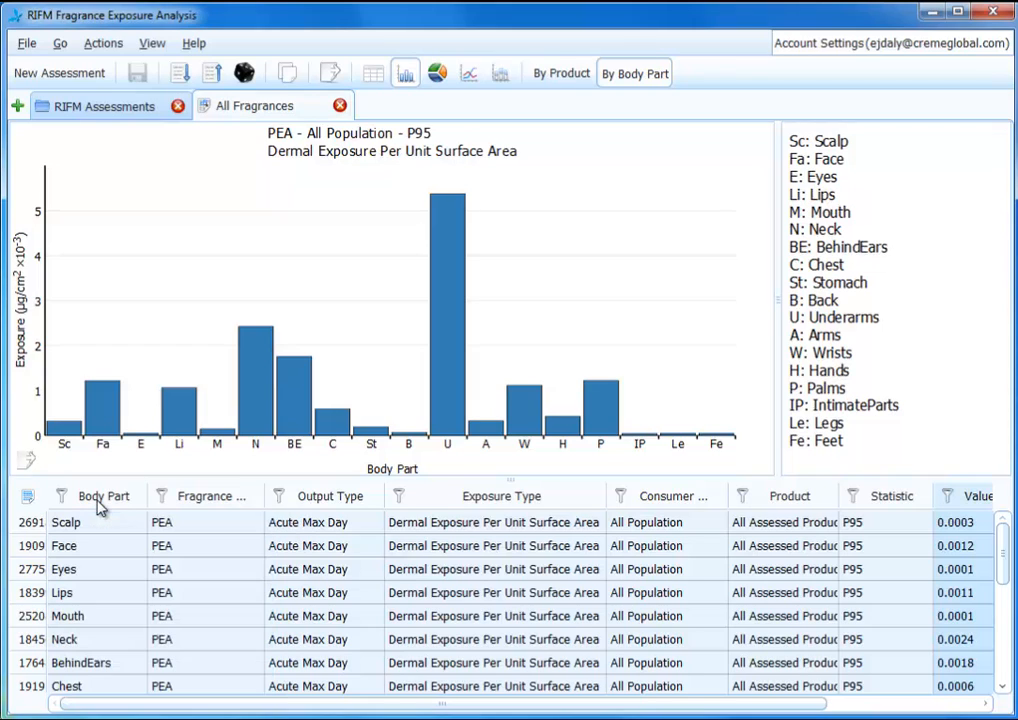
pyautogui.click(163, 497)
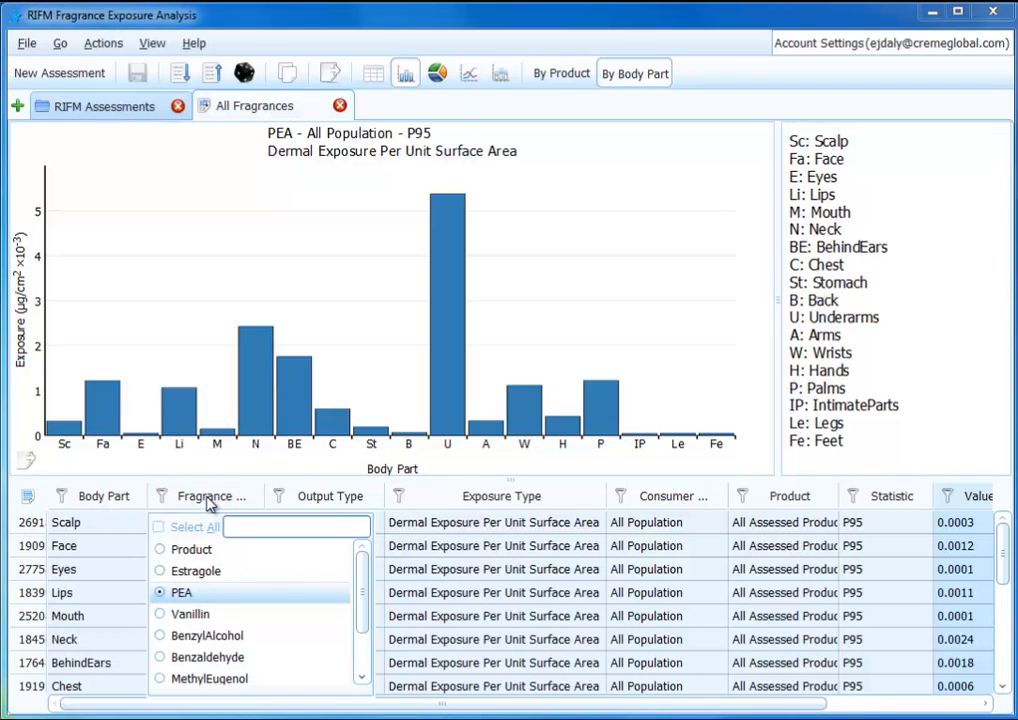
pyautogui.click(210, 503)
# - Review the Output Type, Exposure Type and Consumer Type filters, keeping Acute Max Day, Dermal Exposure Per Unit Surface Area and All Population
pyautogui.click(279, 498)
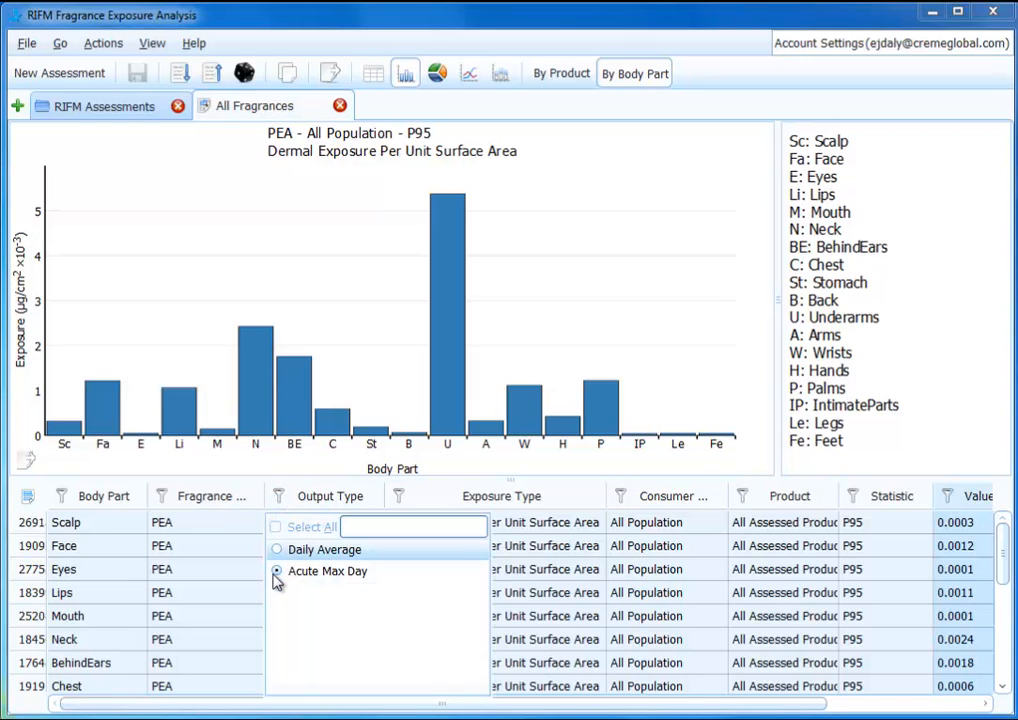
pyautogui.click(302, 502)
pyautogui.click(398, 497)
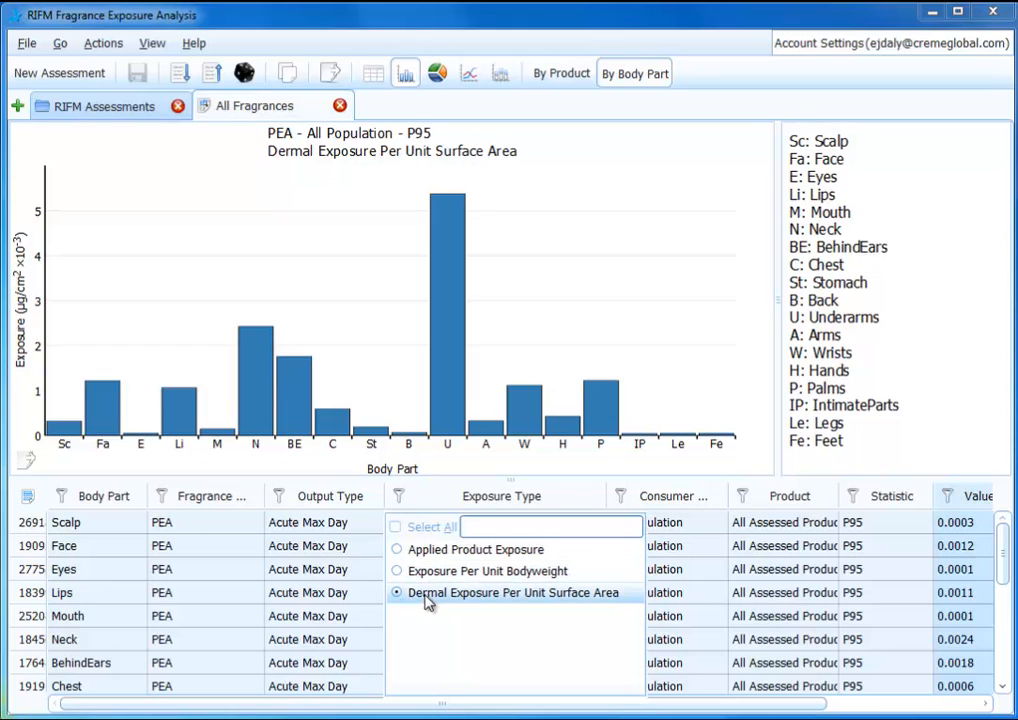
pyautogui.click(452, 495)
pyautogui.click(621, 498)
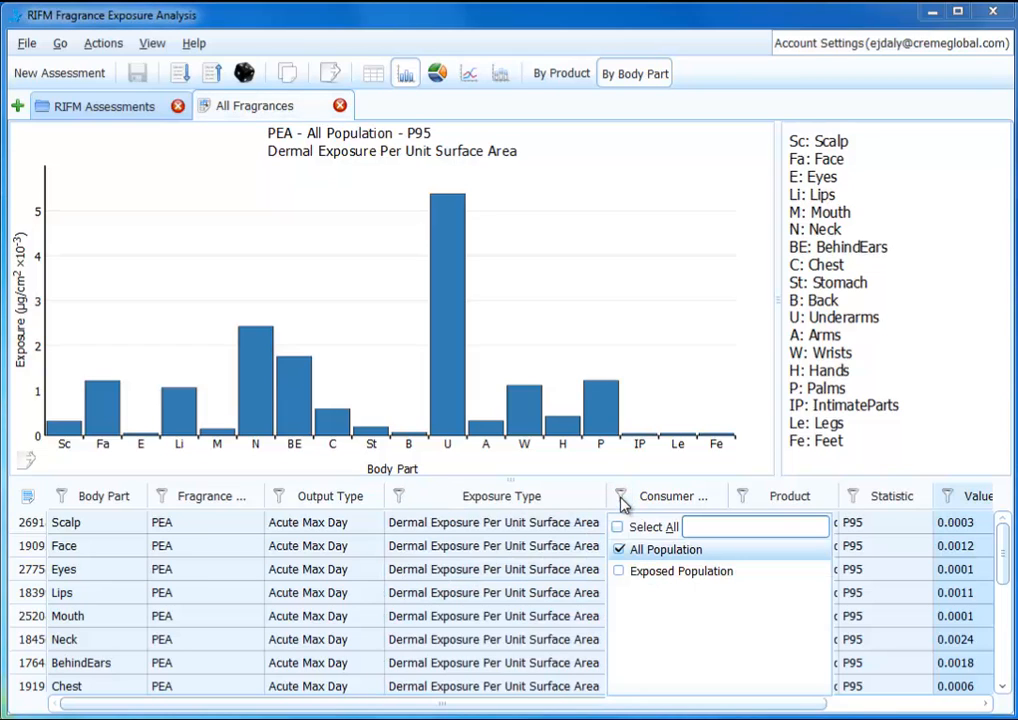
pyautogui.click(622, 500)
# - Review the Product filter, keeping All Assessed Products, and inspect the Underarms and BehindEars bars in the body part chart
pyautogui.click(741, 497)
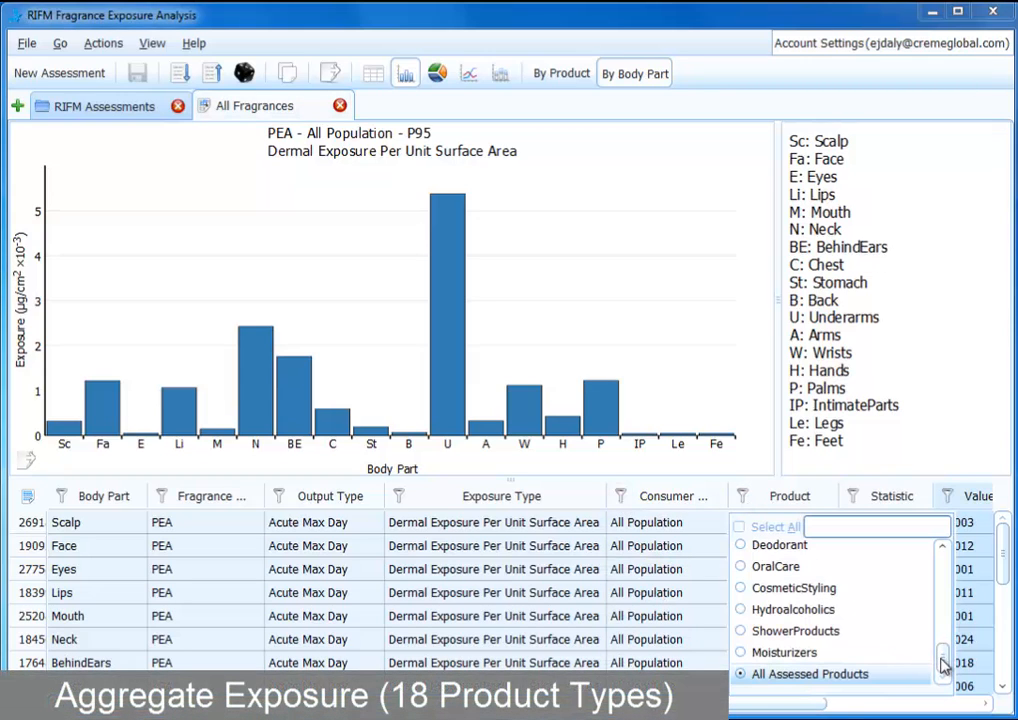
pyautogui.click(797, 501)
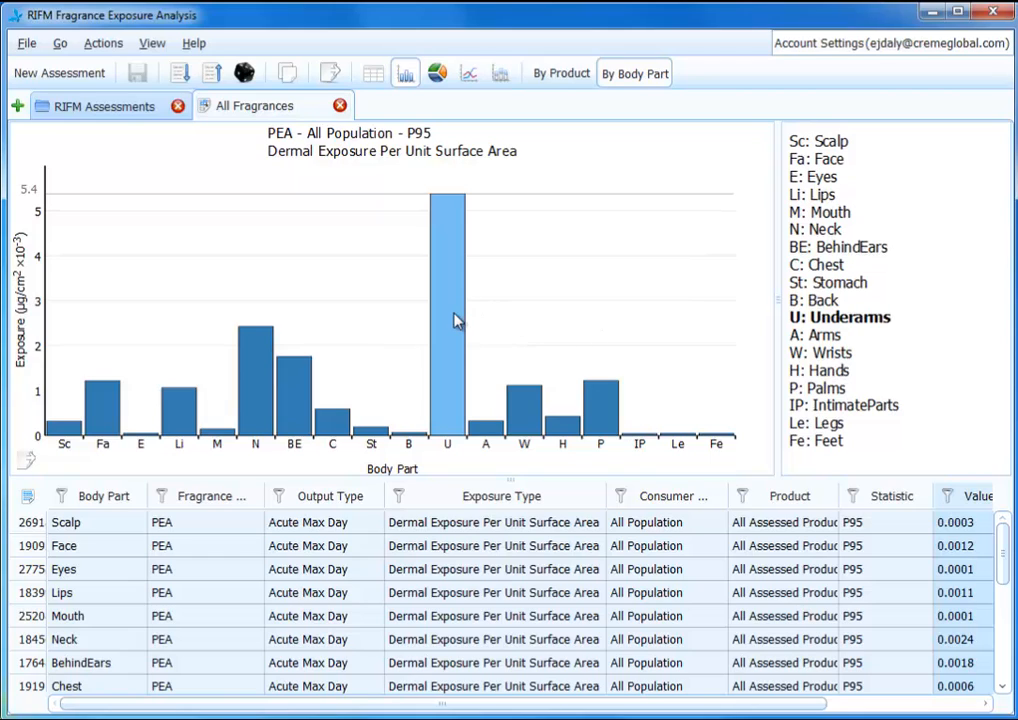
pyautogui.moveTo(455, 320)
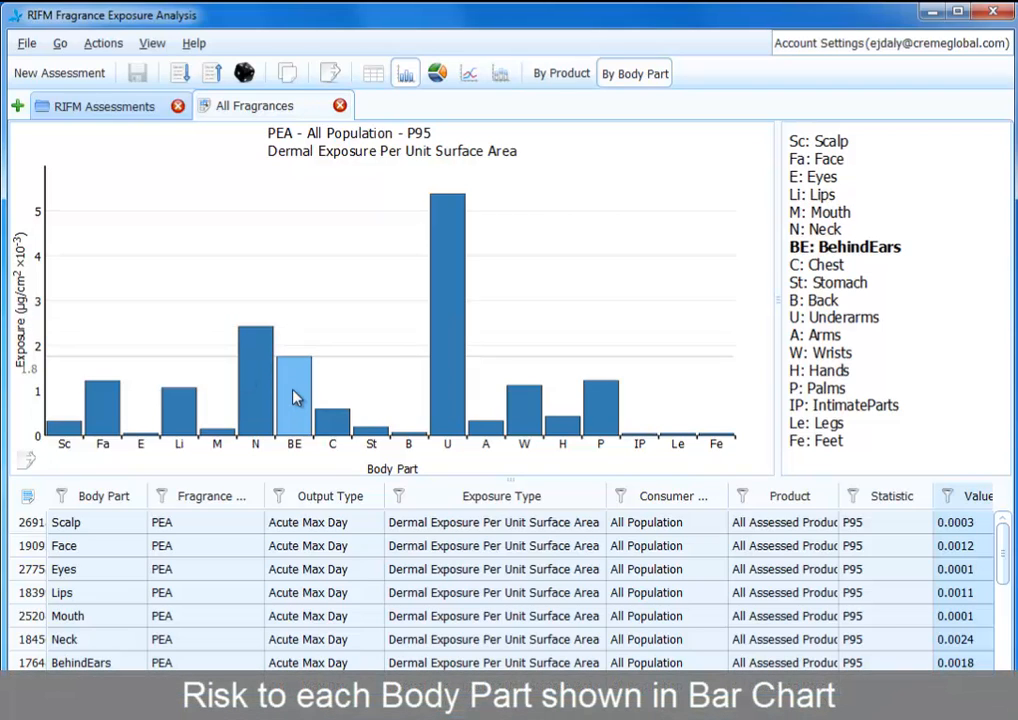
pyautogui.moveTo(294, 393)
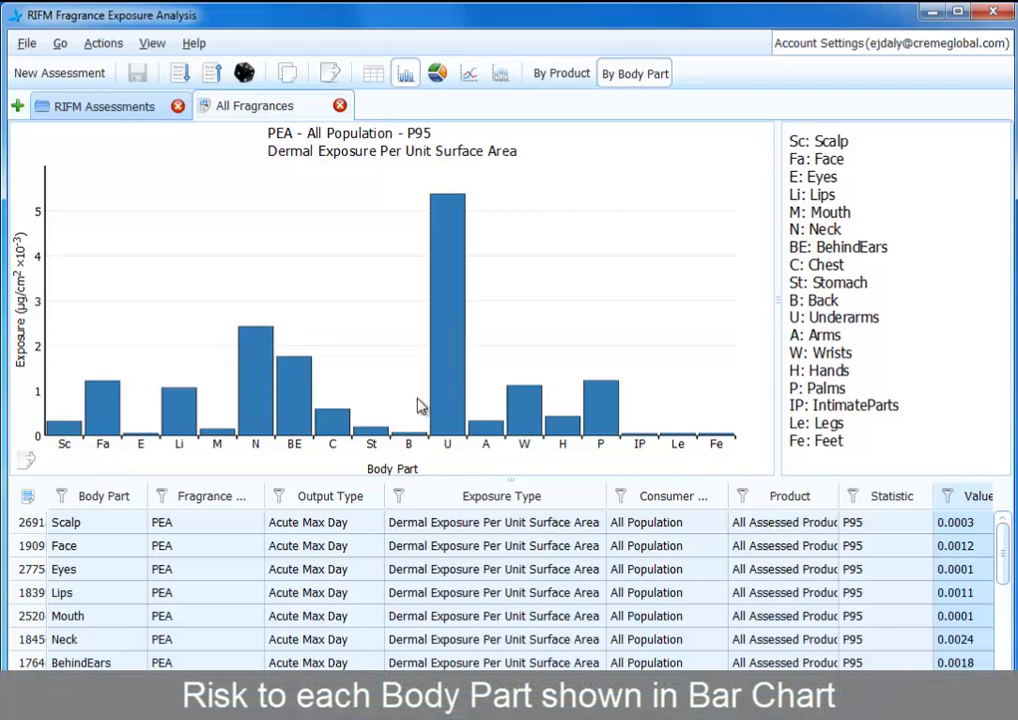
# - Sort the body part results from highest to lowest exposure and inspect the Underarms, Neck and BehindEars bars
pyautogui.moveTo(537, 413)
pyautogui.moveTo(598, 417)
pyautogui.click(213, 75)
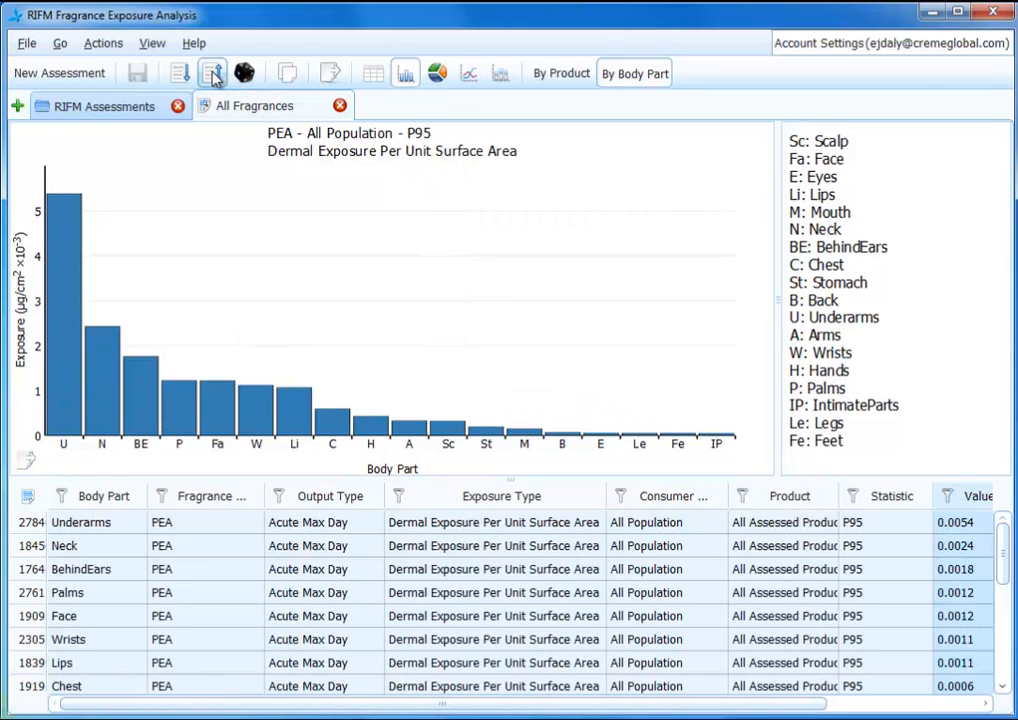
pyautogui.moveTo(73, 274)
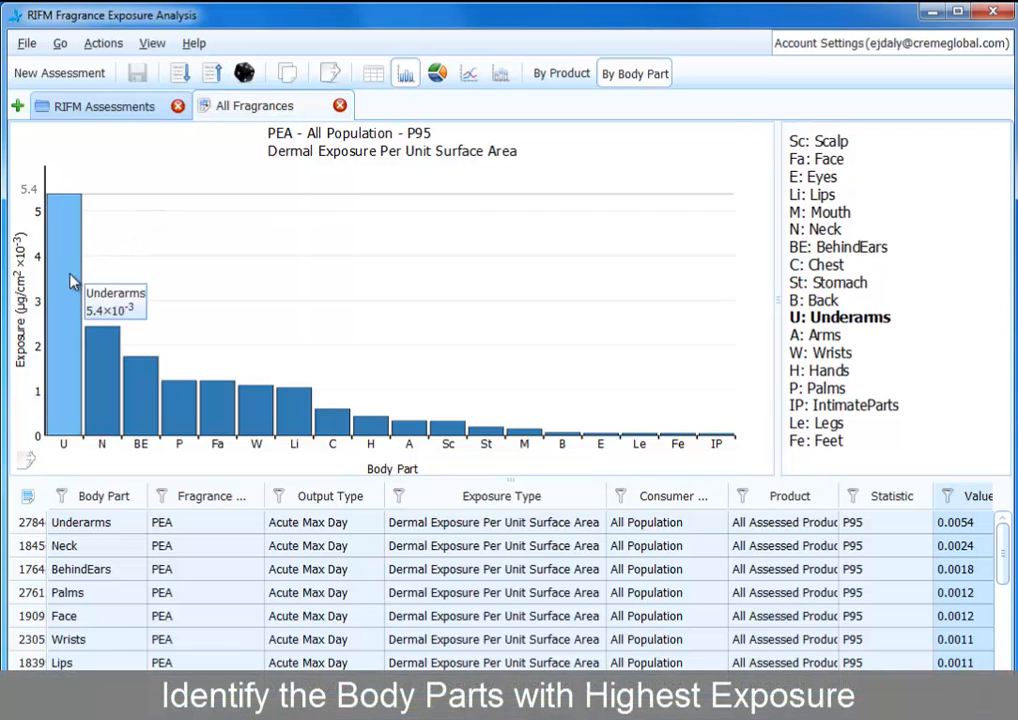
pyautogui.moveTo(97, 352)
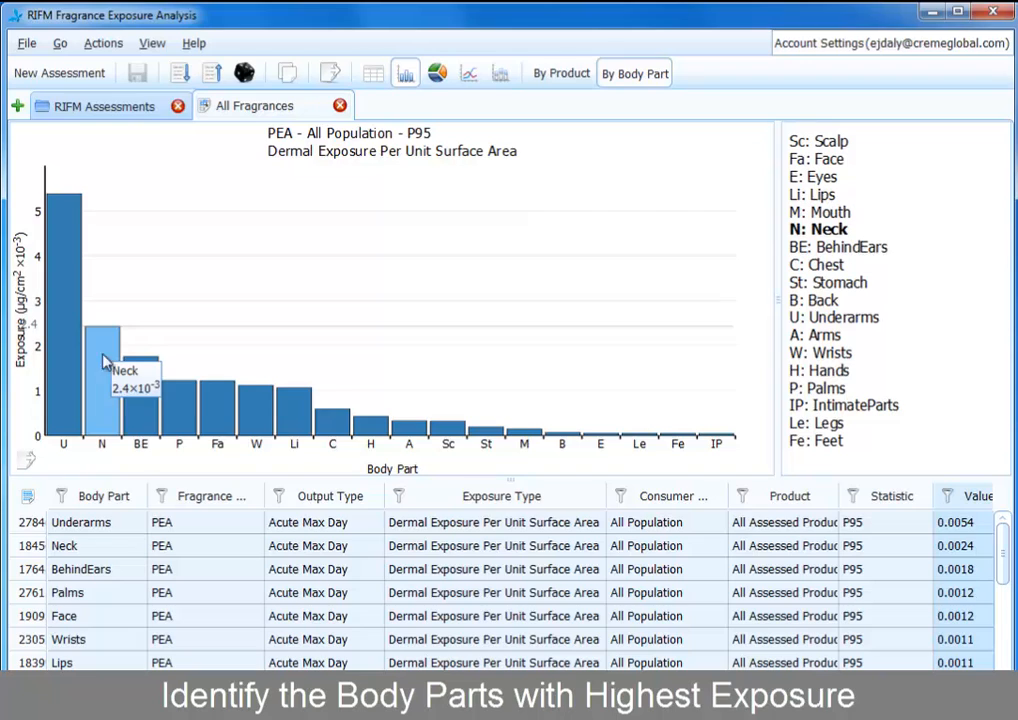
pyautogui.moveTo(135, 387)
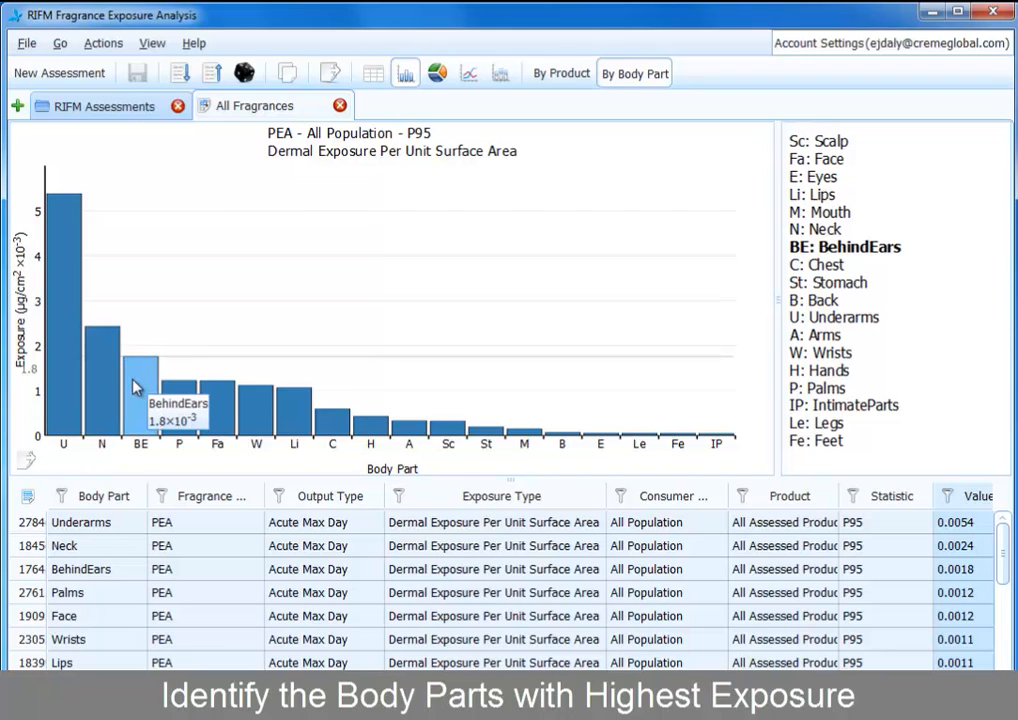
pyautogui.moveTo(192, 412)
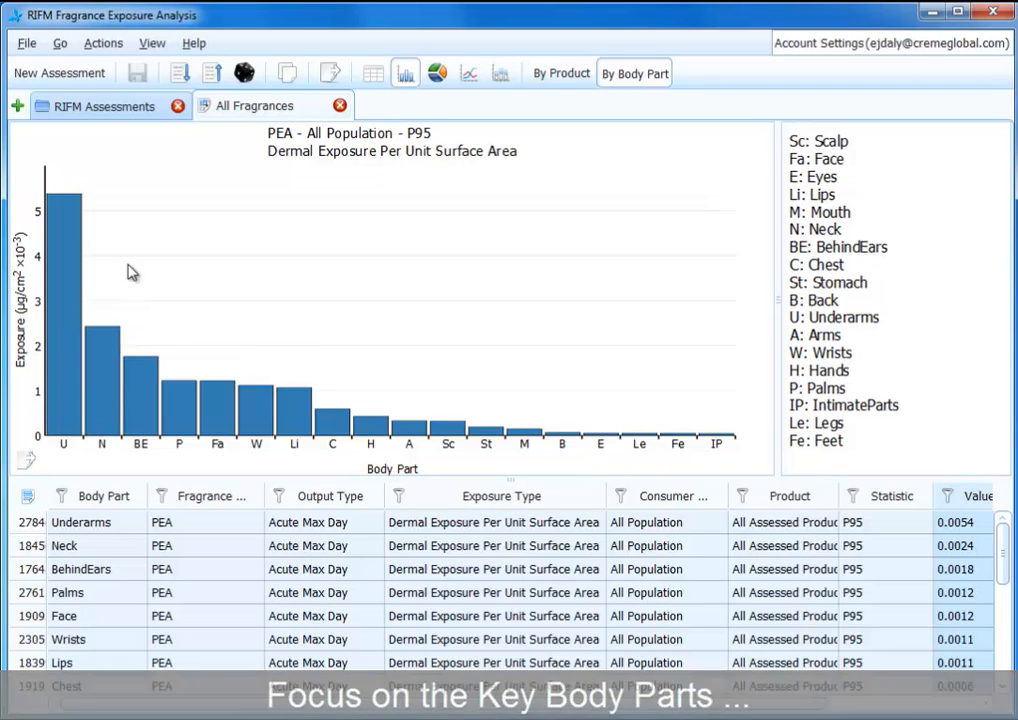
# - Show the Underarms exposure by product and review the Body Part and Product filters, keeping Underarms and the individual products selected
pyautogui.click(566, 77)
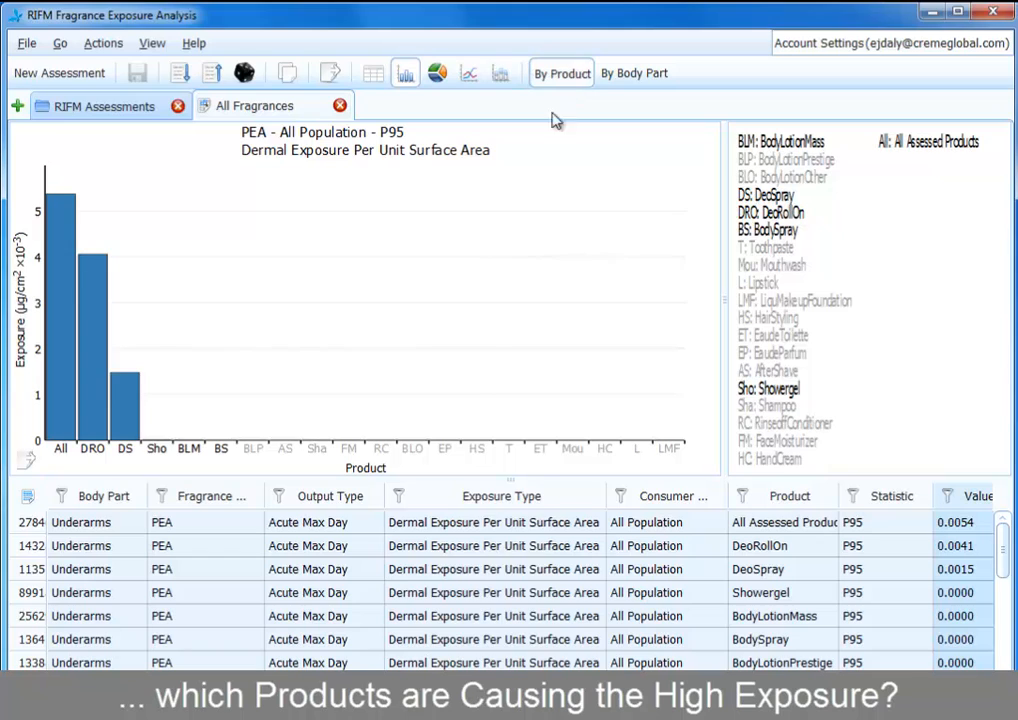
pyautogui.click(68, 499)
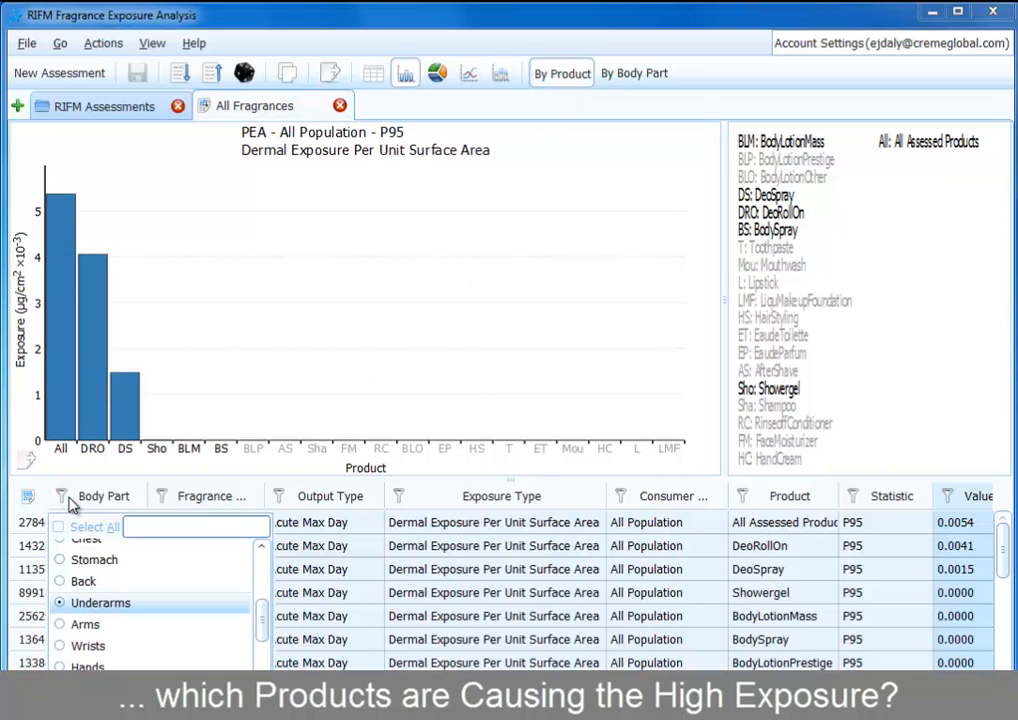
pyautogui.click(69, 500)
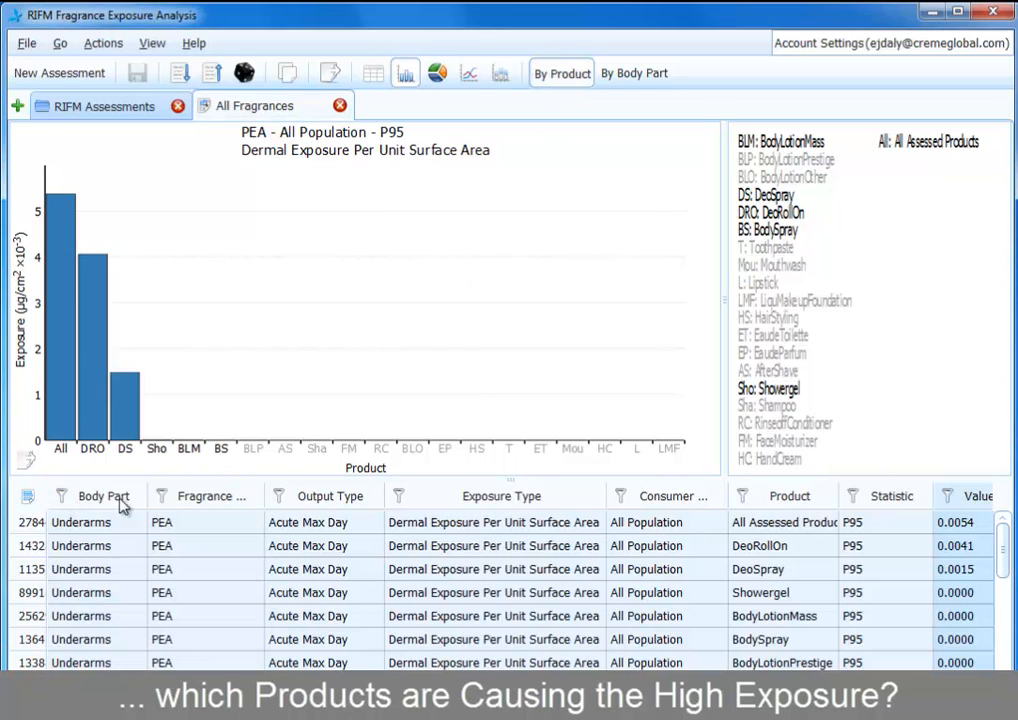
pyautogui.click(742, 496)
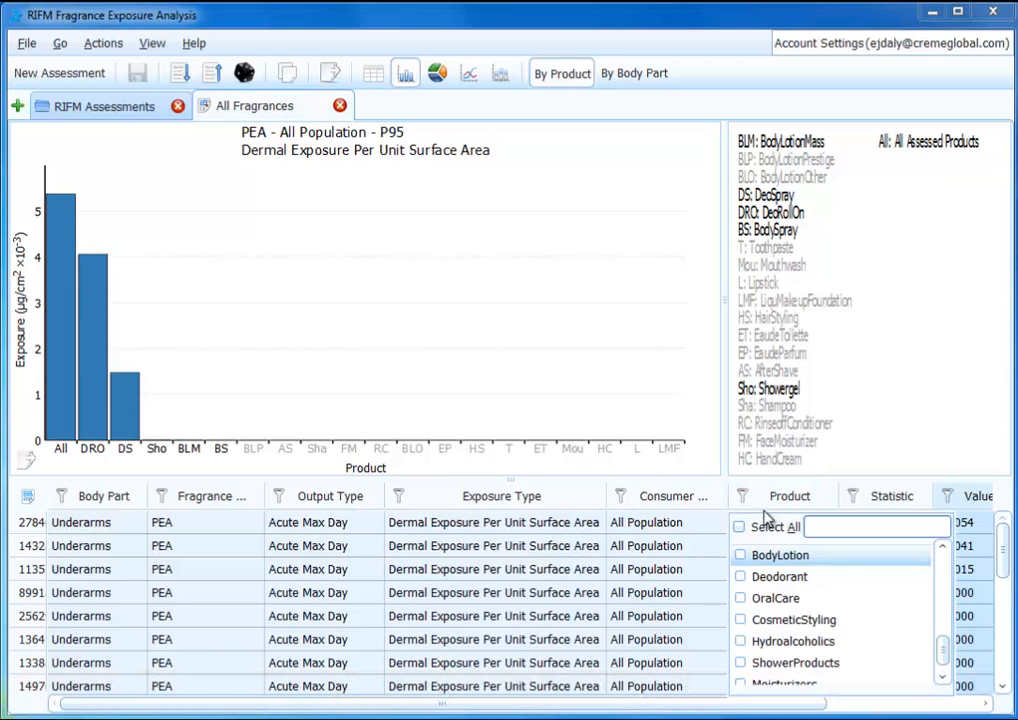
pyautogui.moveTo(948, 655); pyautogui.dragTo(953, 565)
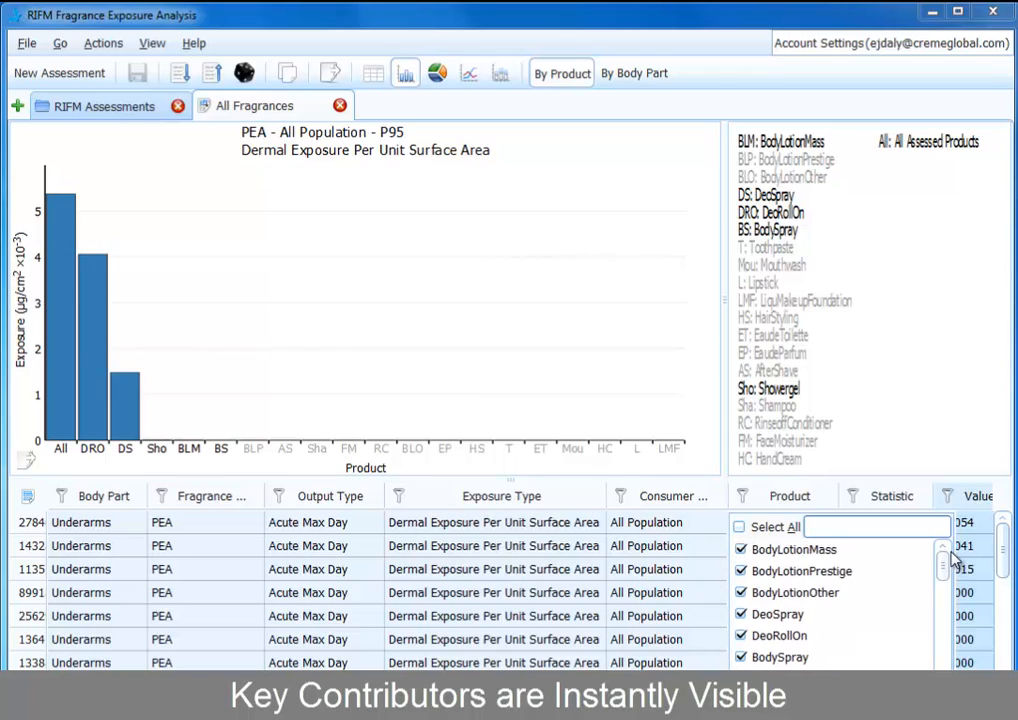
pyautogui.click(786, 498)
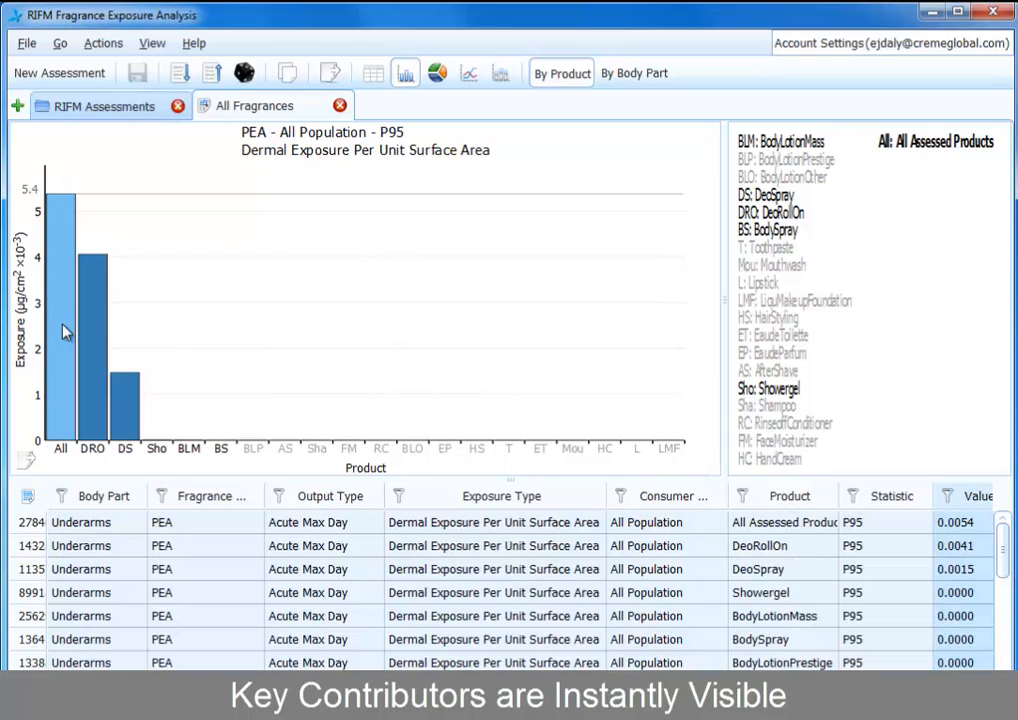
pyautogui.moveTo(64, 331)
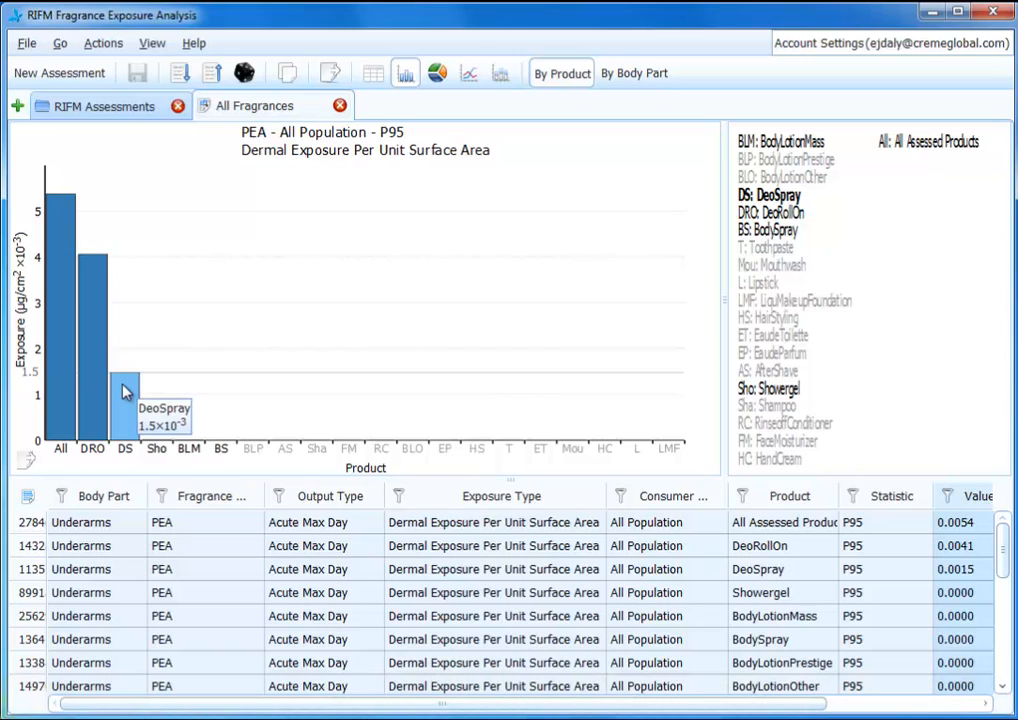
# - Show the Underarms product contributions as a pie chart and inspect the DeoRollOn, DeoSpray and BodySpray slices
pyautogui.click(433, 80)
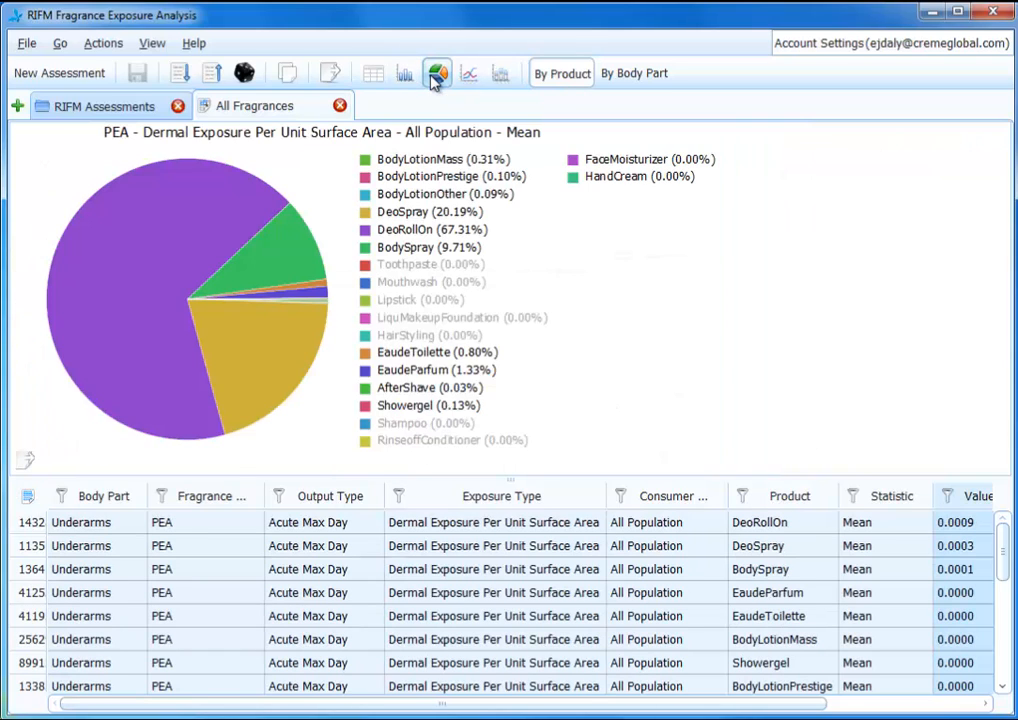
pyautogui.moveTo(202, 211)
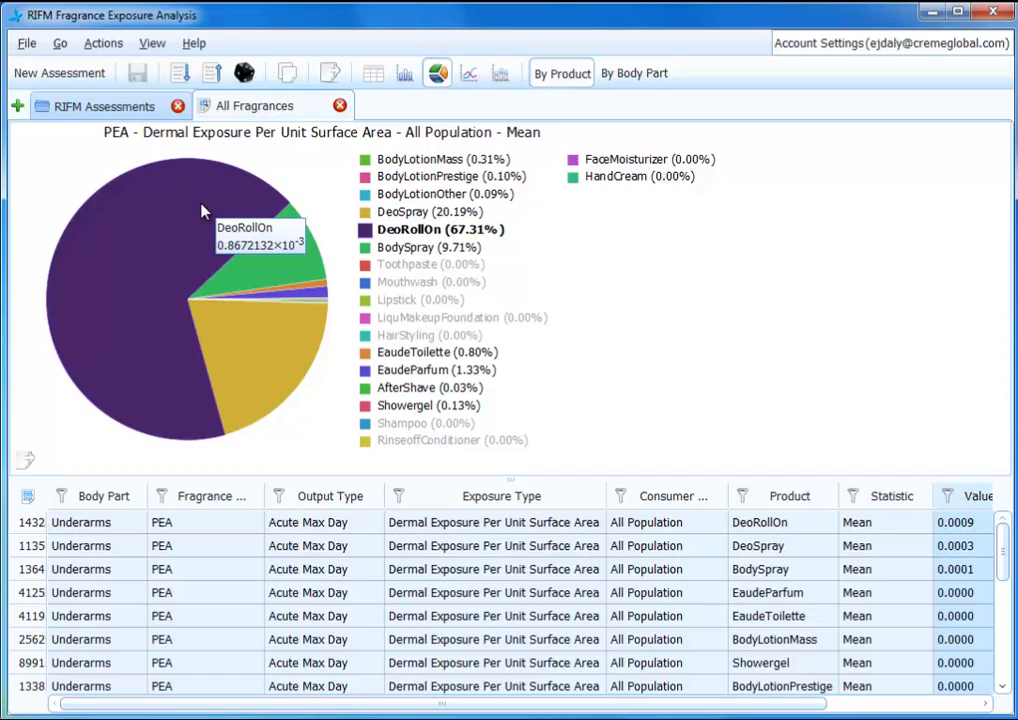
pyautogui.moveTo(231, 330)
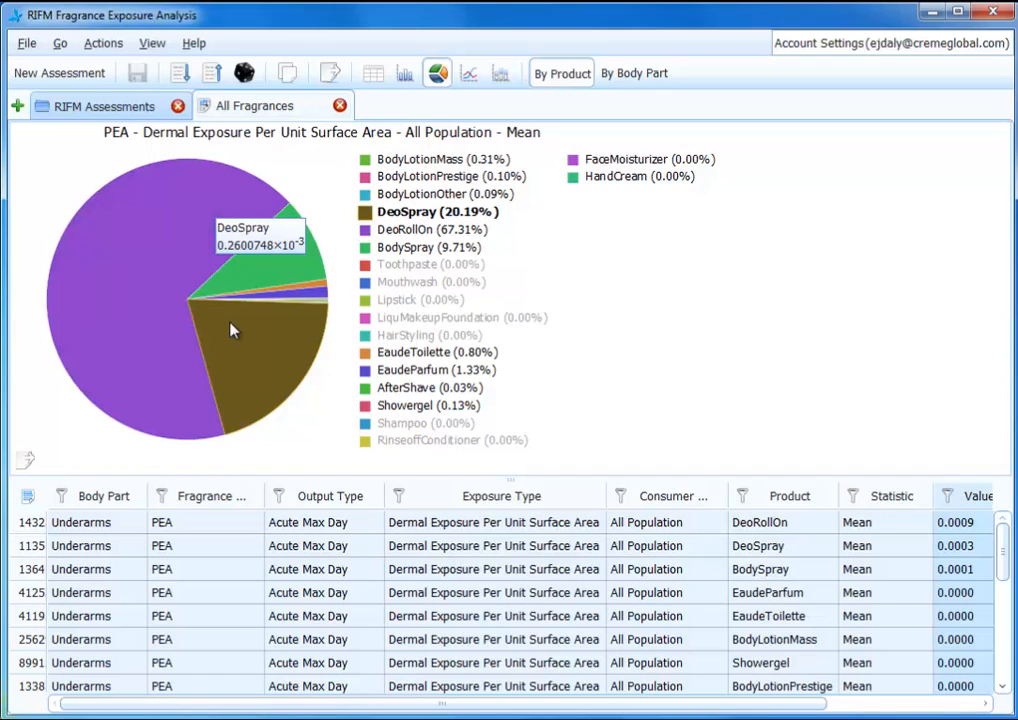
pyautogui.moveTo(257, 272)
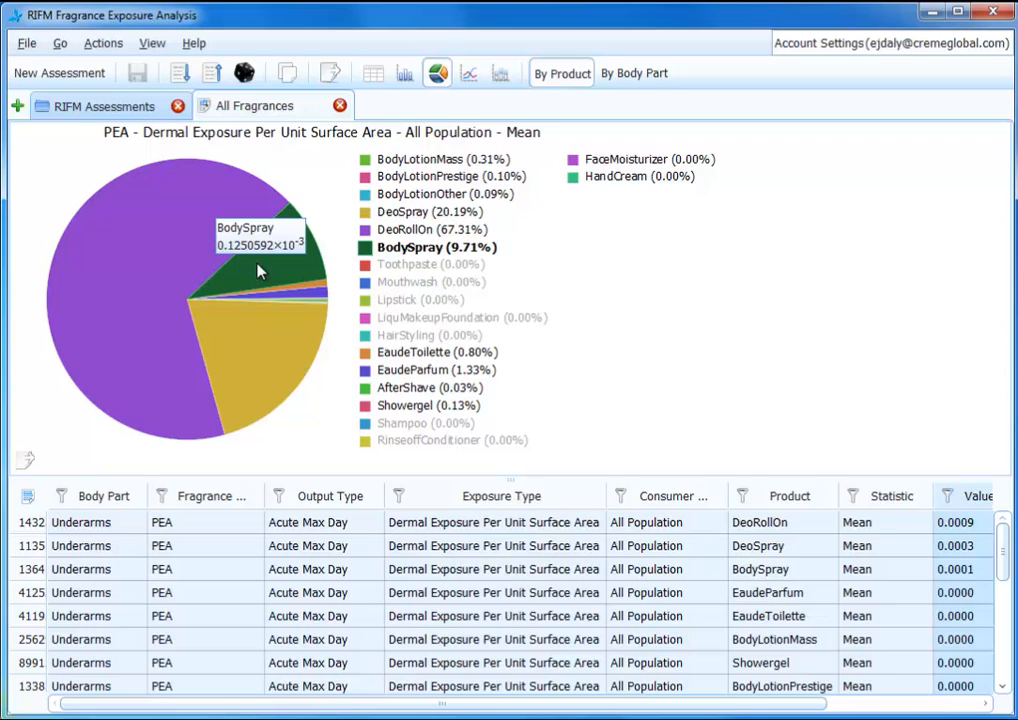
# - Return to the by-body-part results, sort them from highest to lowest mean exposure, and inspect the Underarms, BehindEars and Neck bars
pyautogui.click(631, 80)
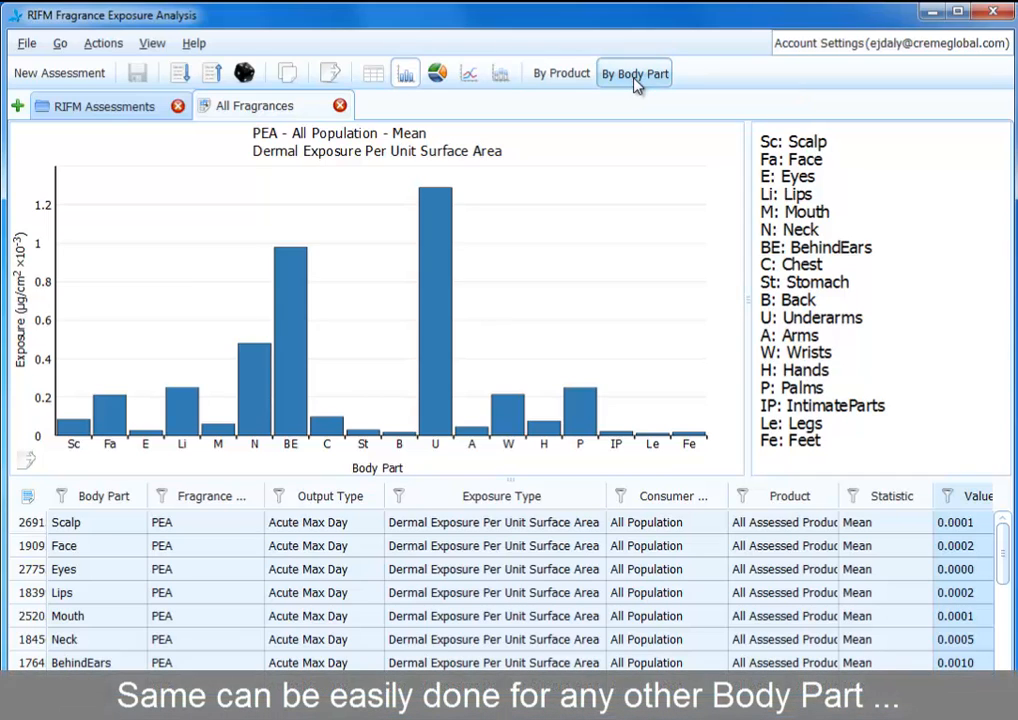
pyautogui.moveTo(453, 284)
pyautogui.click(213, 74)
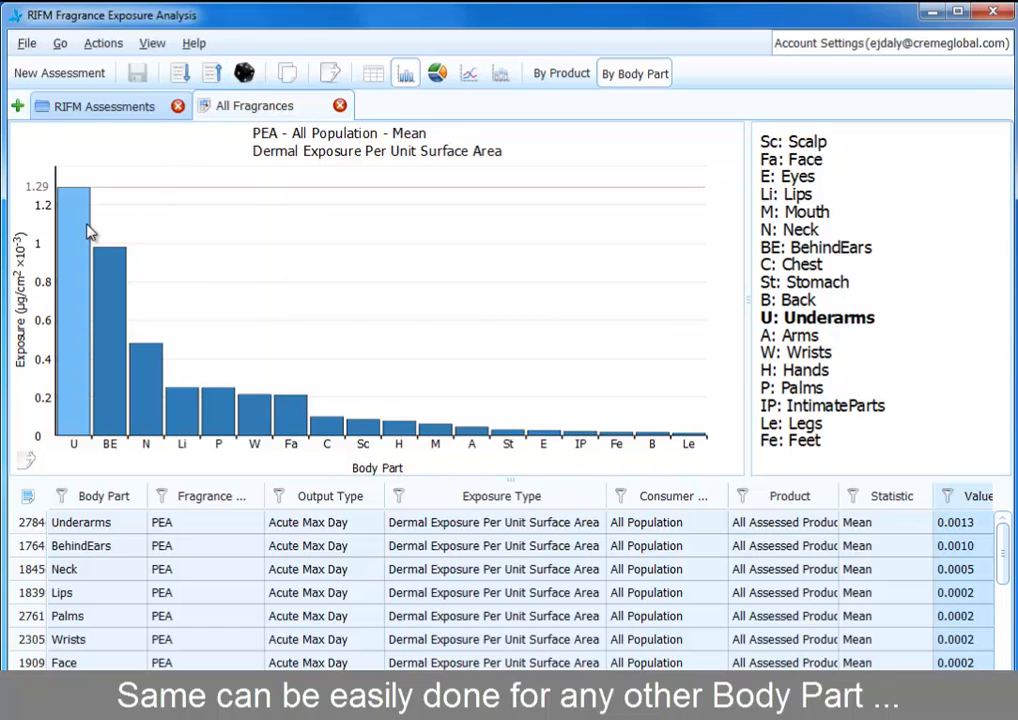
pyautogui.moveTo(112, 330)
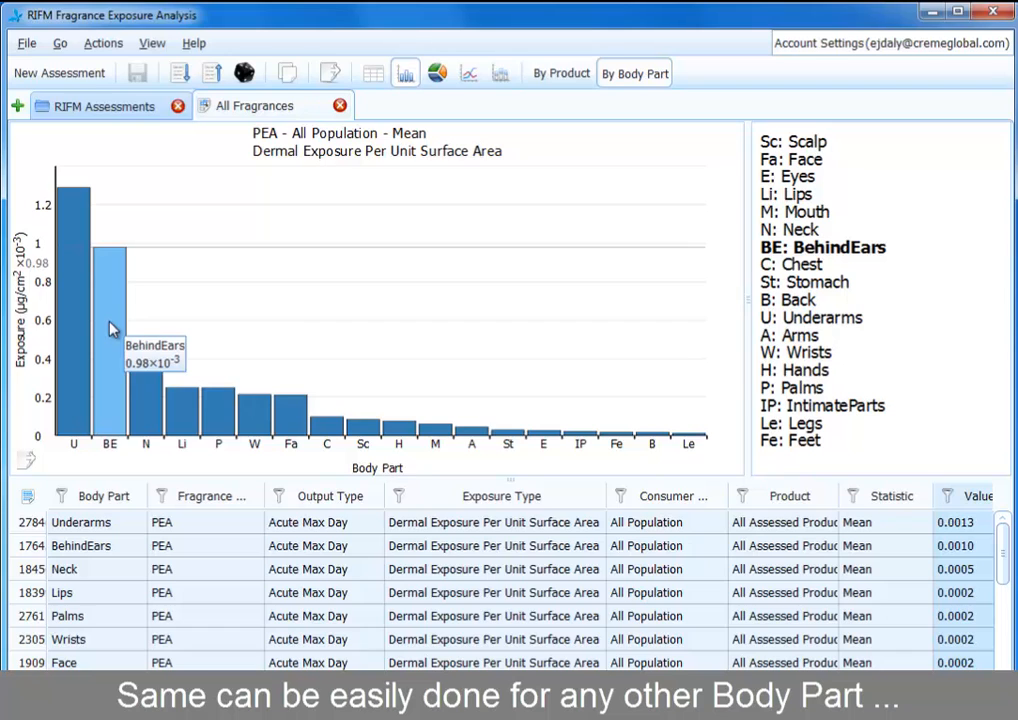
pyautogui.moveTo(142, 383)
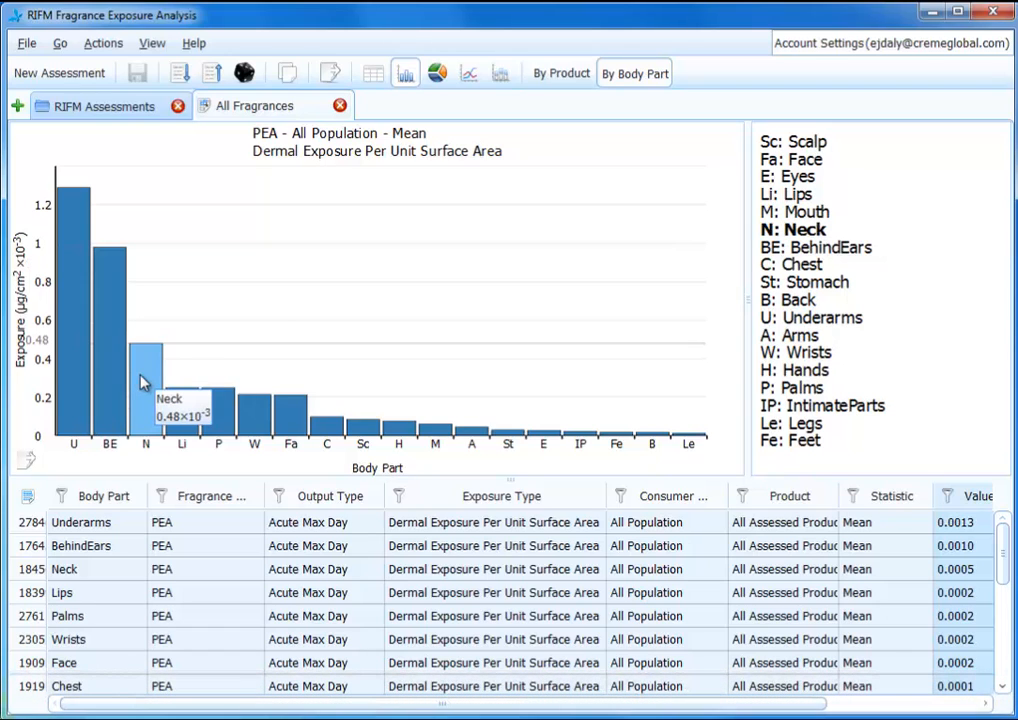
pyautogui.moveTo(113, 355)
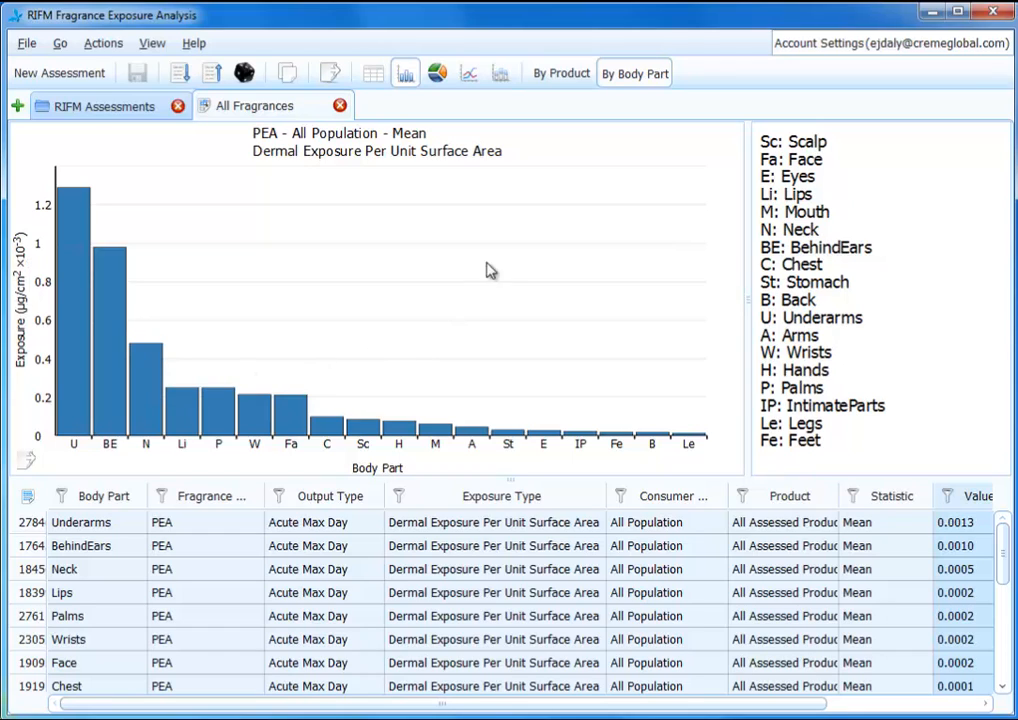
# - Switch the results to the by-product breakdown and filter the Body Part to BehindEars
pyautogui.click(560, 76)
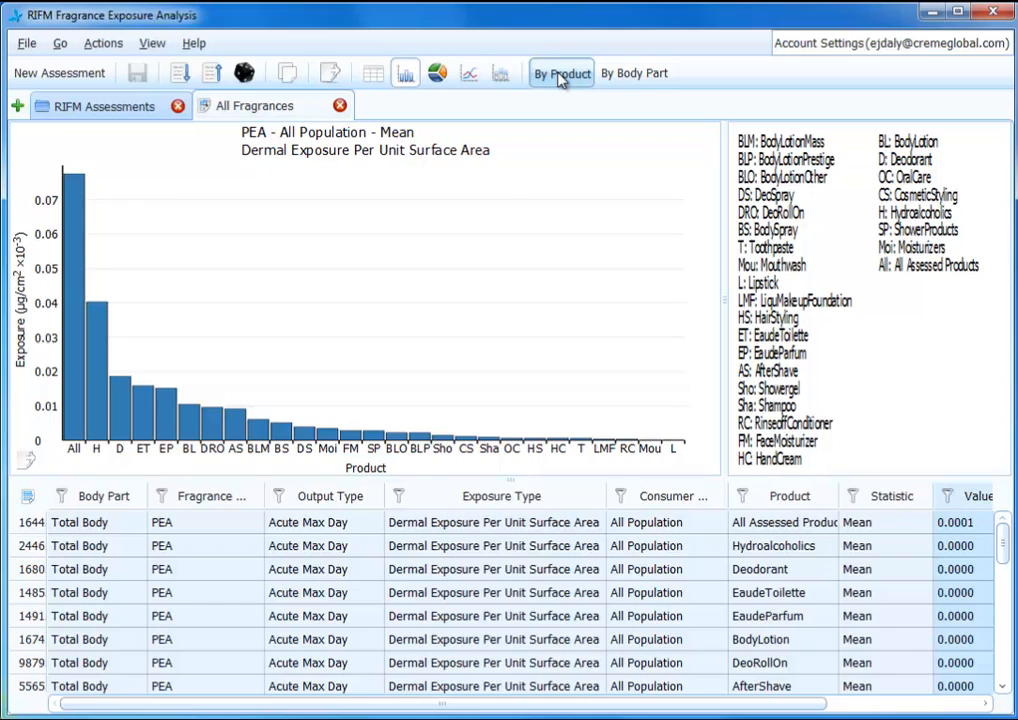
pyautogui.click(64, 498)
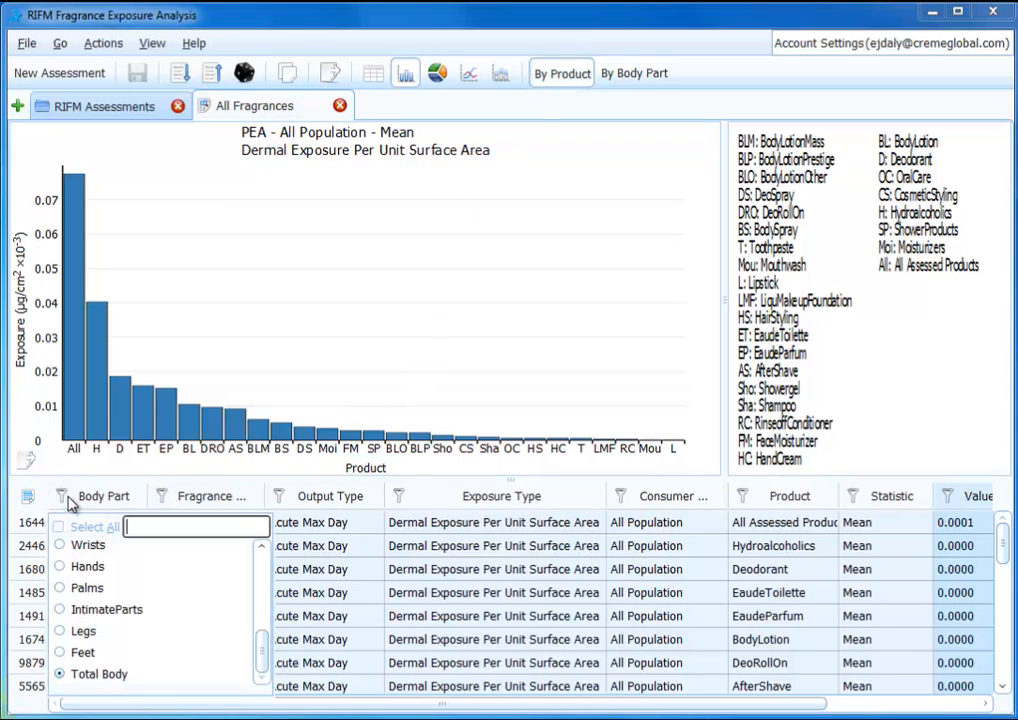
pyautogui.scroll(2, 84, 600)
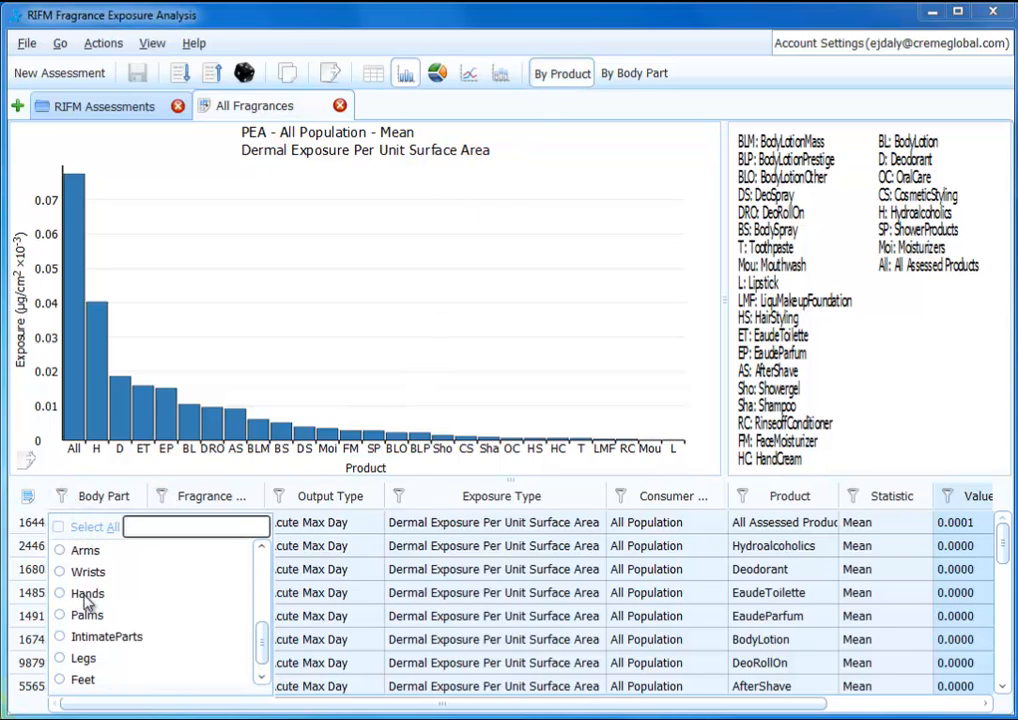
pyautogui.scroll(2, 86, 601)
pyautogui.click(86, 606)
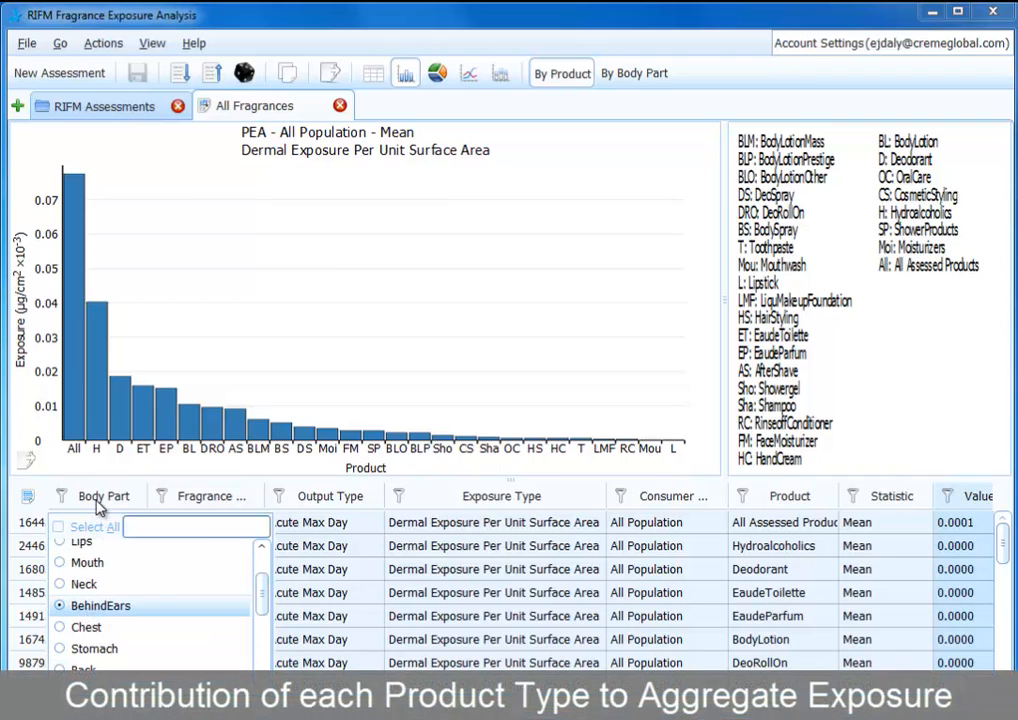
pyautogui.click(97, 508)
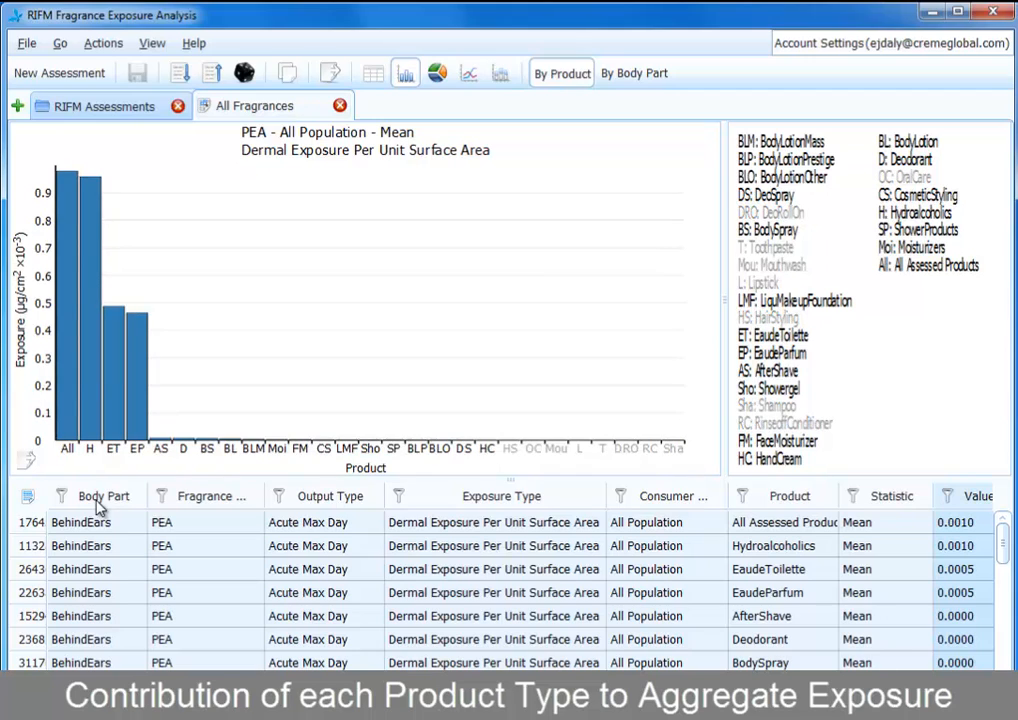
# - Exclude the product groups Moisturizers, ShowerProducts, Hydroalcoholics, CosmeticStyling, OralCare, Deodorant and BodyLotion from the Product filter
pyautogui.click(742, 496)
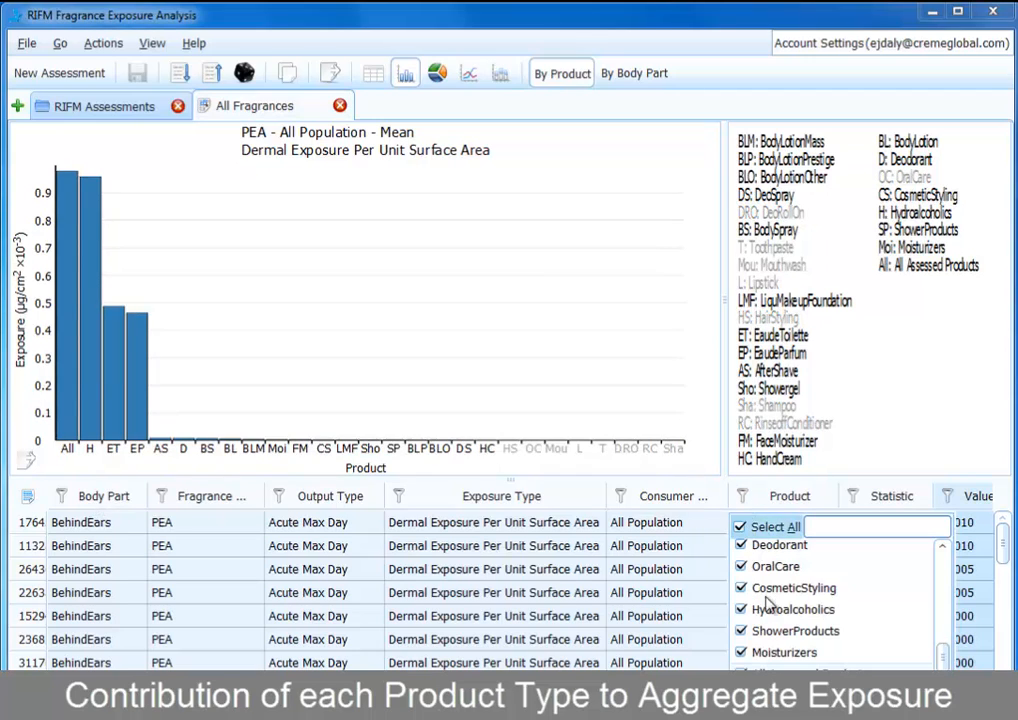
pyautogui.click(780, 652)
pyautogui.click(776, 631)
pyautogui.click(777, 609)
pyautogui.click(779, 588)
pyautogui.click(778, 567)
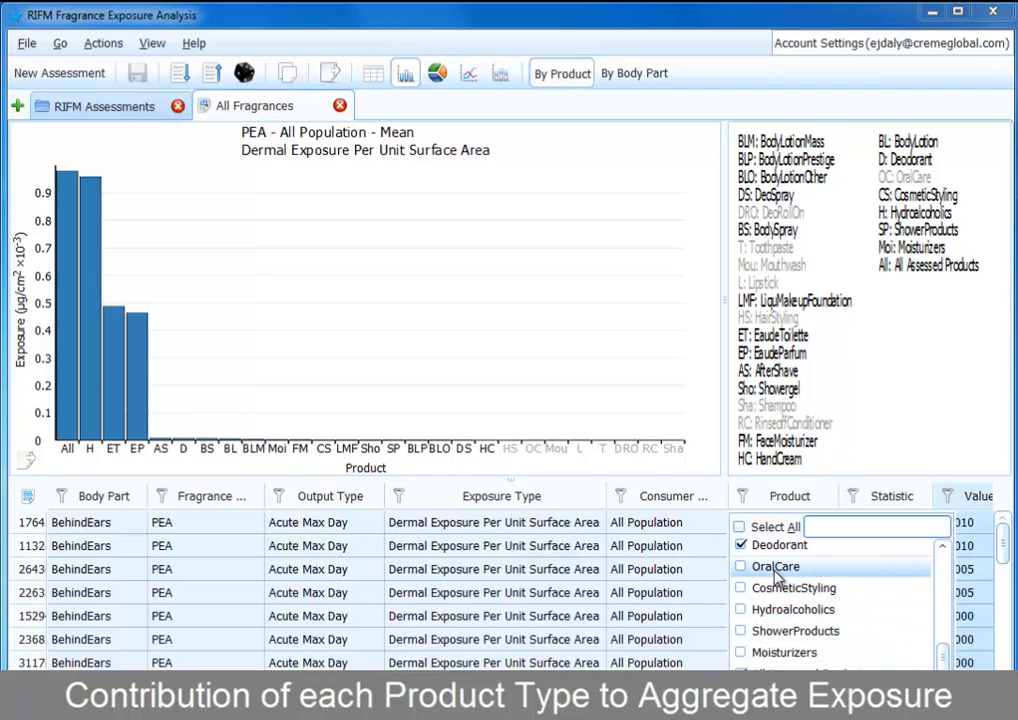
pyautogui.scroll(2, 776, 575)
pyautogui.click(776, 578)
pyautogui.click(777, 507)
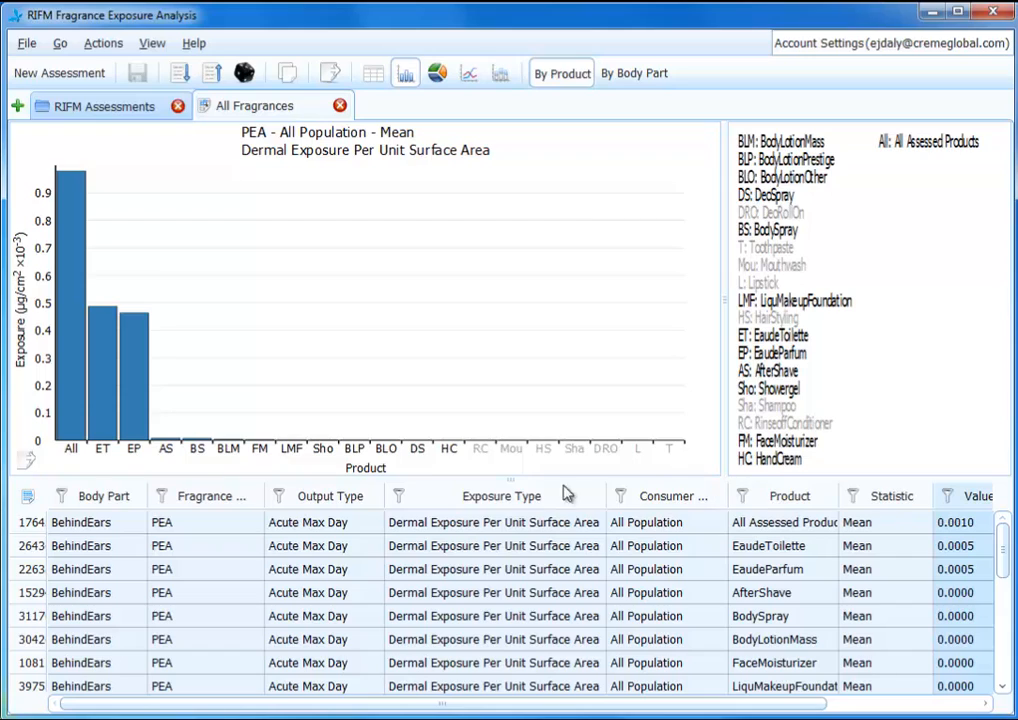
# - Review the Body Part filter, keeping BehindEars, and inspect the All Assessed Products, EaudeToilette and EaudeParfum bars
pyautogui.click(574, 80)
pyautogui.click(61, 496)
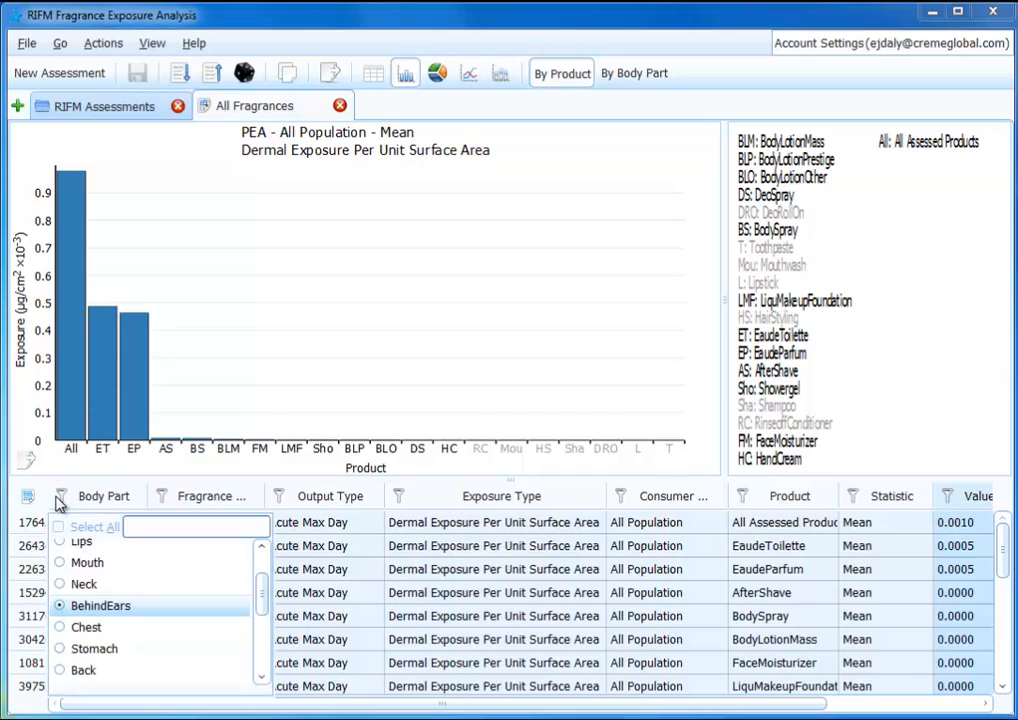
pyautogui.click(60, 606)
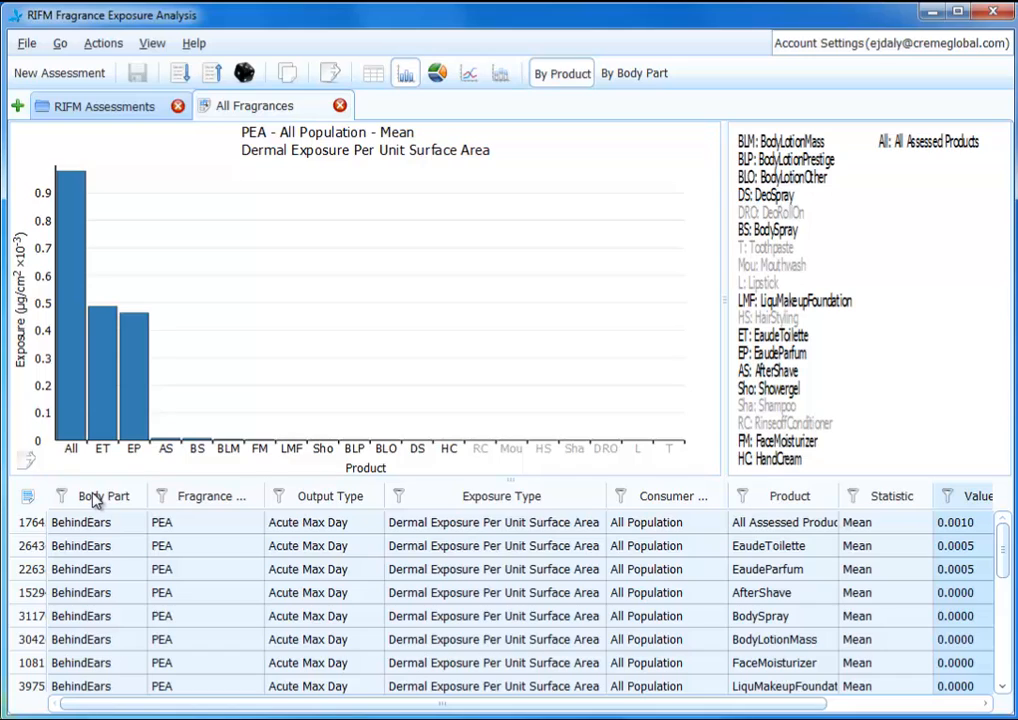
pyautogui.moveTo(72, 414)
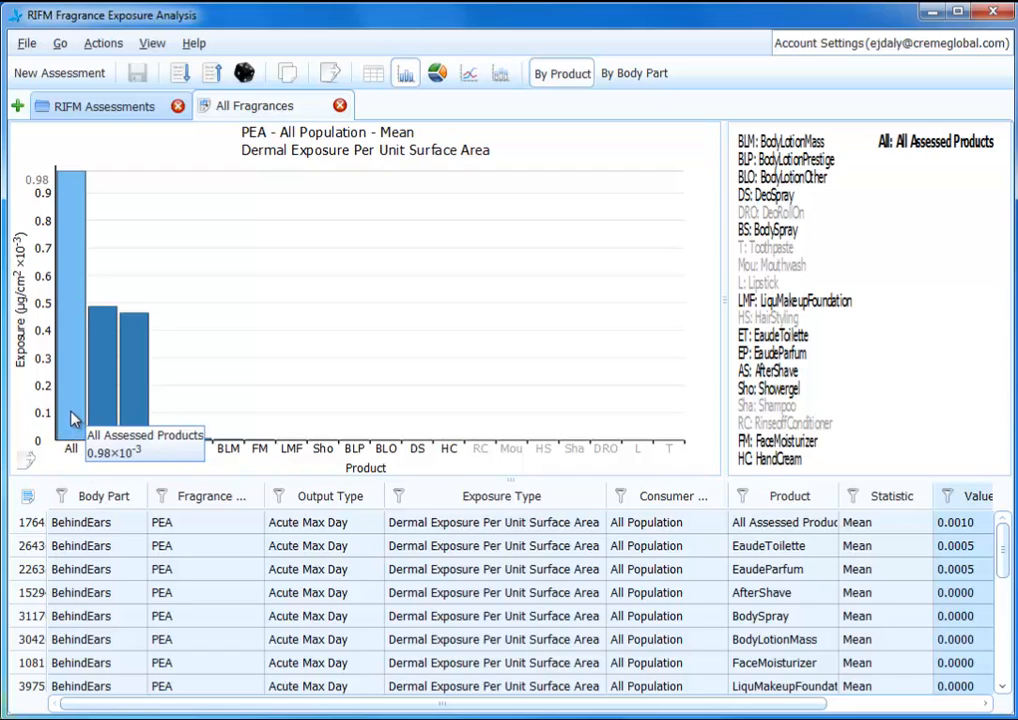
pyautogui.moveTo(102, 420)
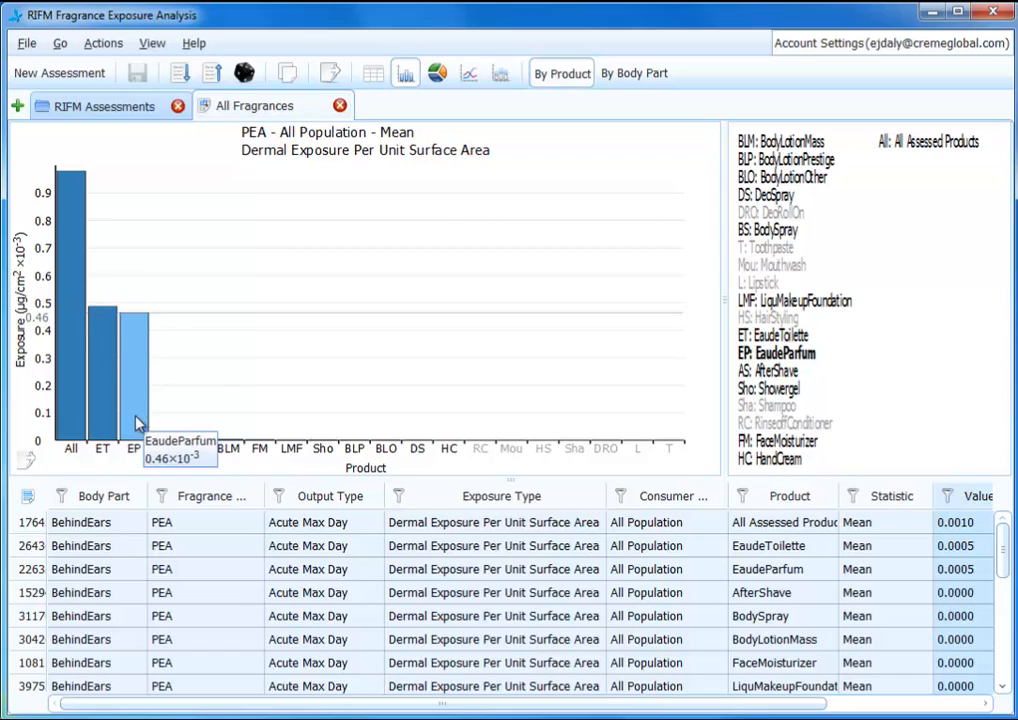
# - Show the BehindEars product contributions as a pie chart and inspect the EaudeToilette and EaudeParfum slices
pyautogui.click(441, 88)
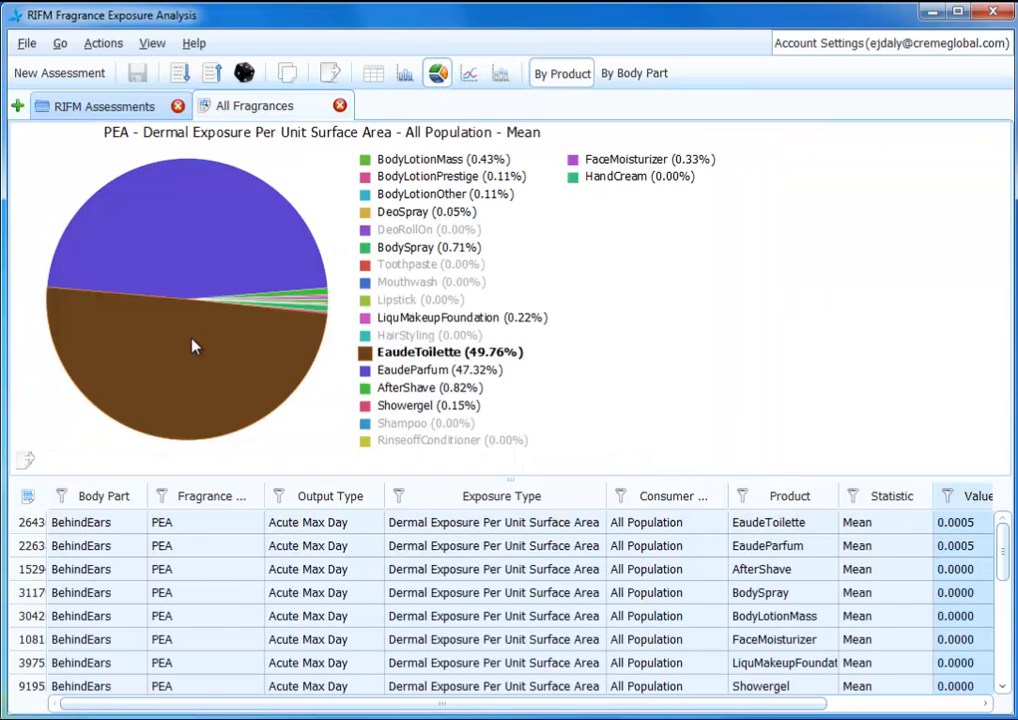
pyautogui.moveTo(193, 345)
pyautogui.moveTo(212, 272)
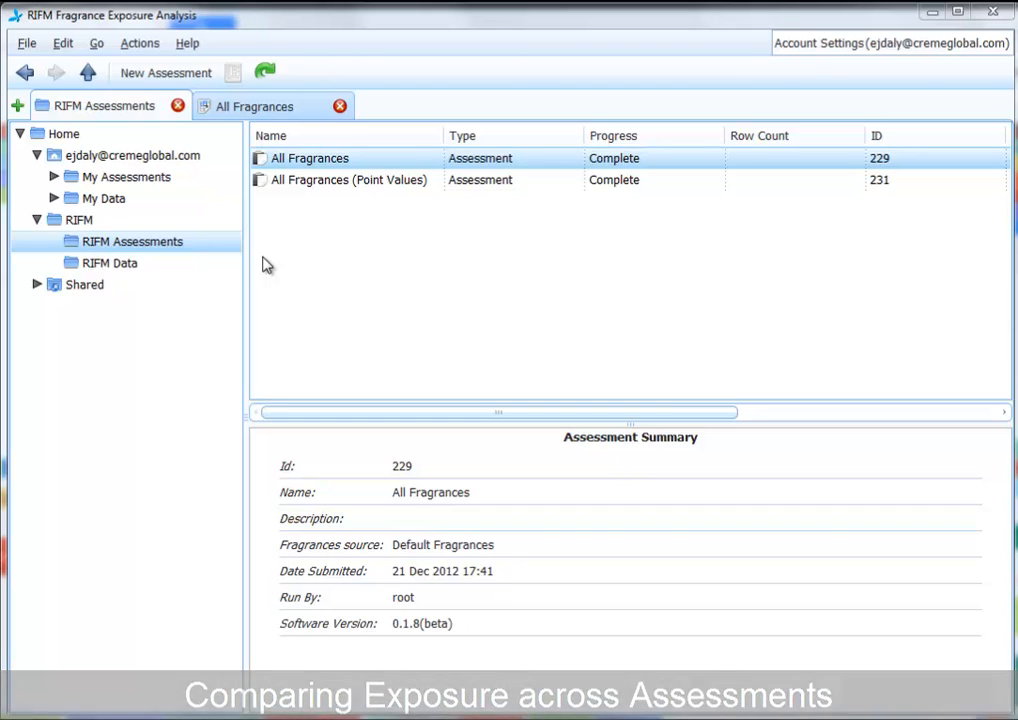
# - Review the summaries of both RIFM assessments and start an assessment comparison with All Fragrances from RIFM Assessments as the first entry
pyautogui.click(311, 184)
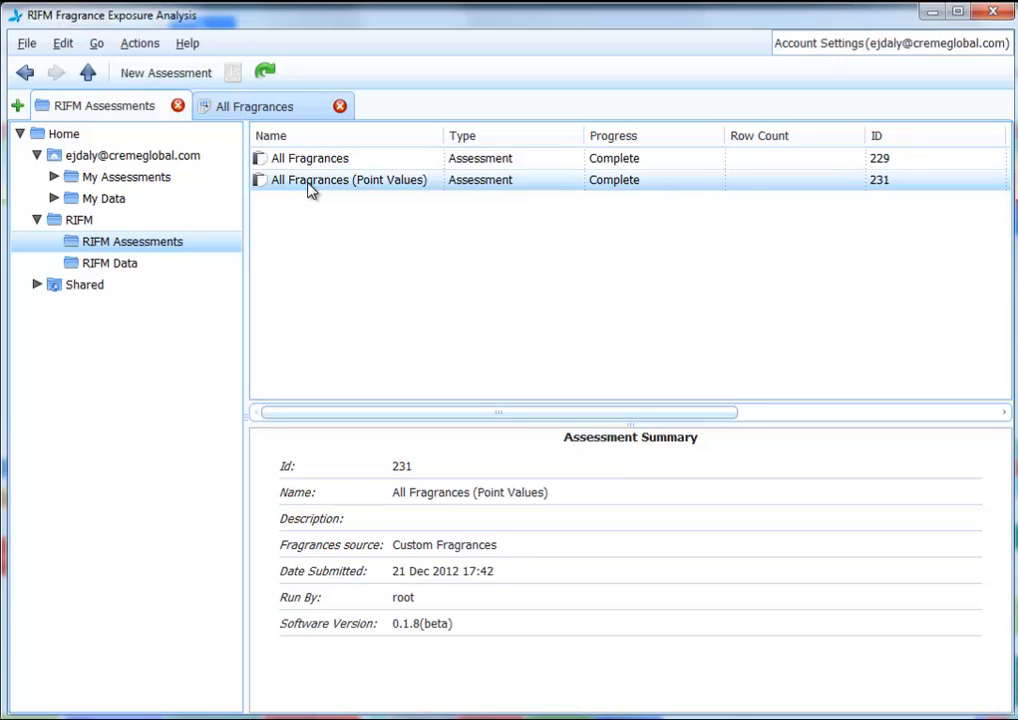
pyautogui.click(315, 162)
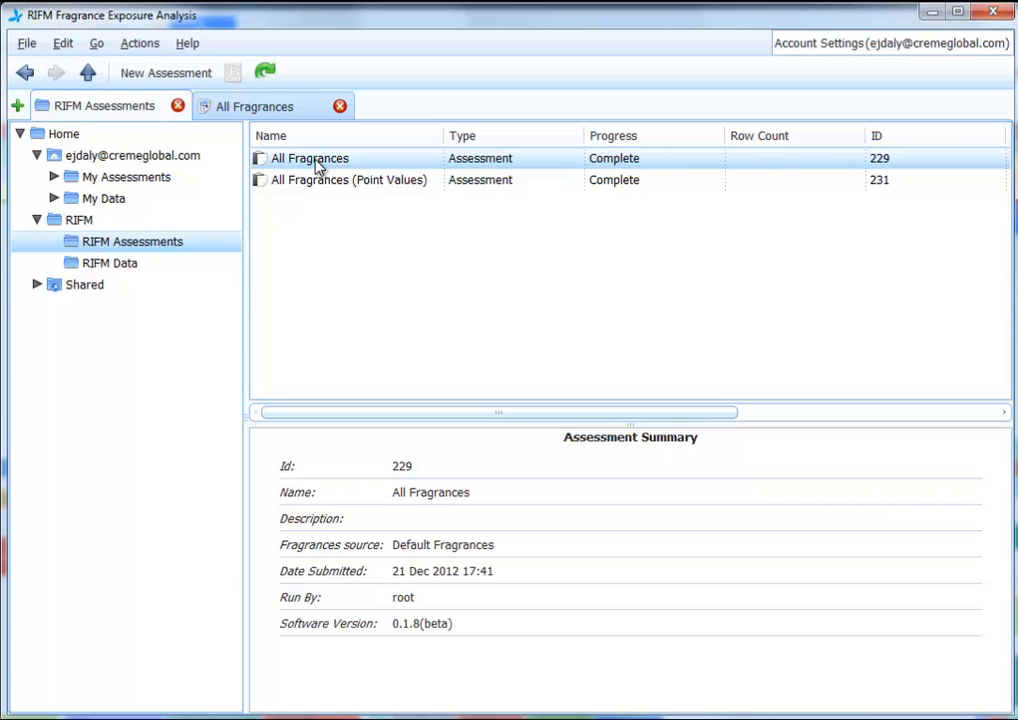
pyautogui.click(153, 46)
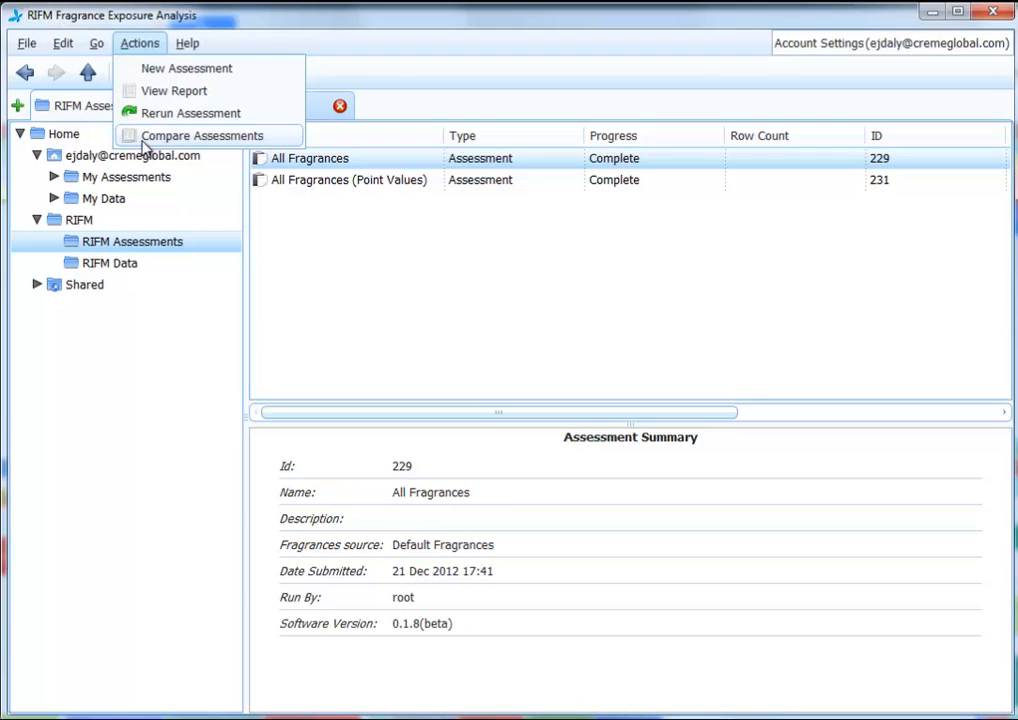
pyautogui.click(144, 138)
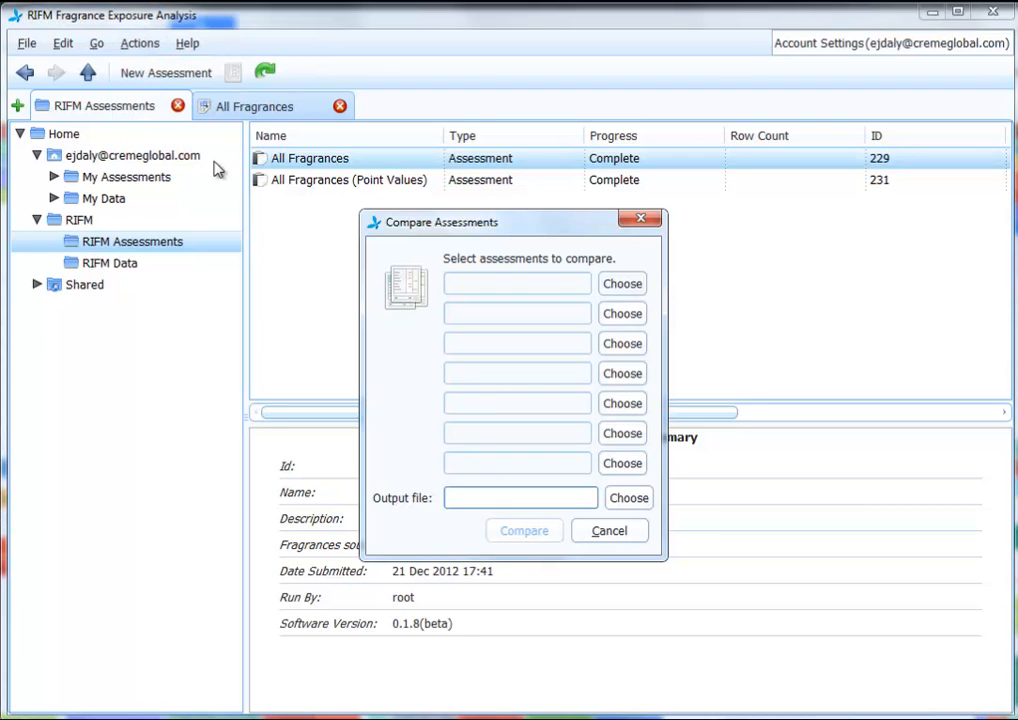
pyautogui.click(618, 286)
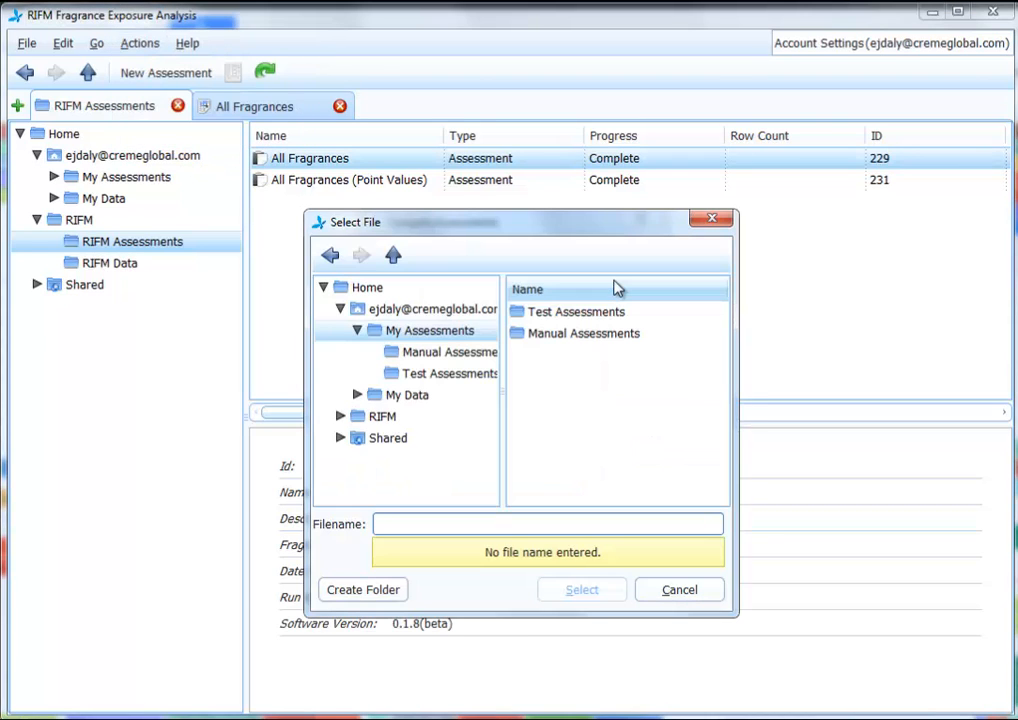
pyautogui.click(340, 416)
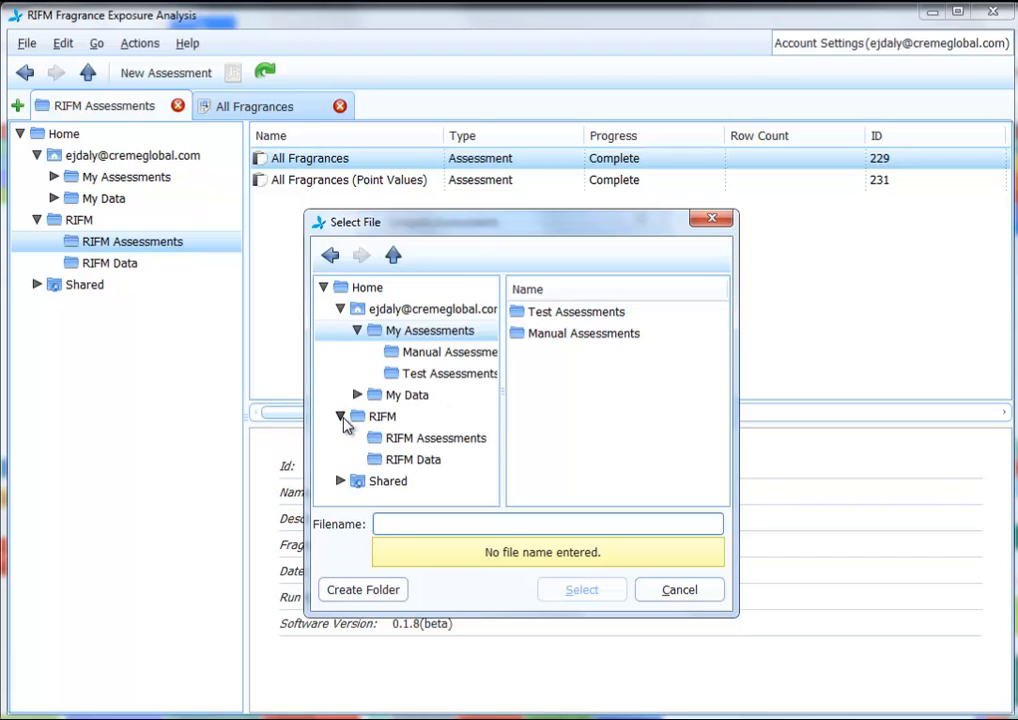
pyautogui.click(390, 440)
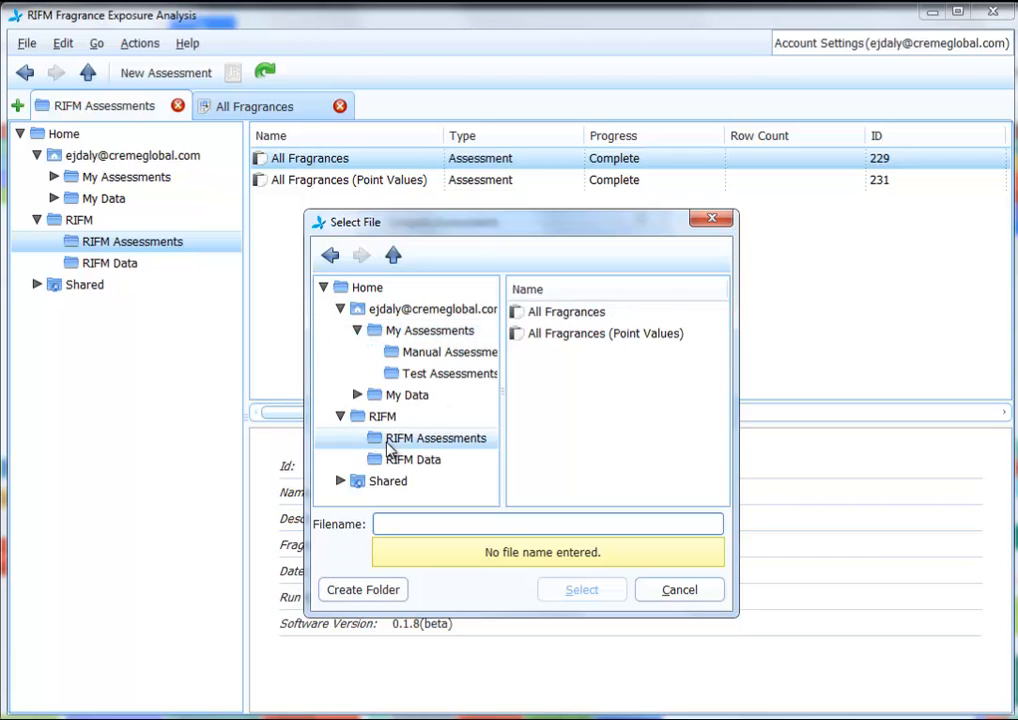
pyautogui.click(546, 314)
pyautogui.click(583, 589)
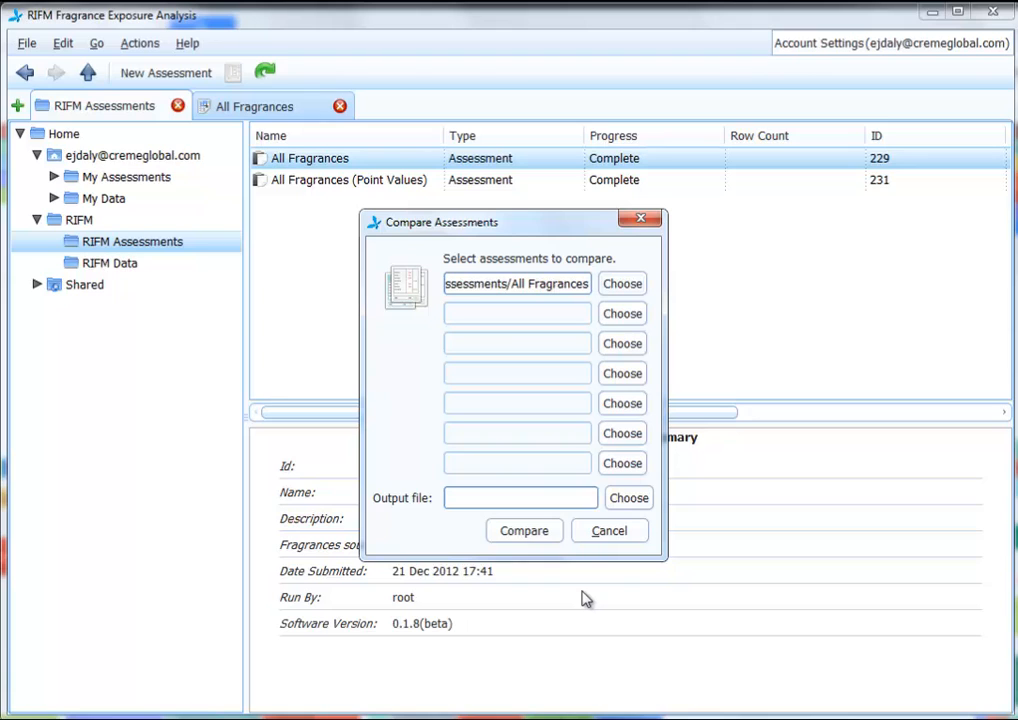
# - Add All Fragrances (Point Values) as the second assessment in the comparison
pyautogui.click(612, 316)
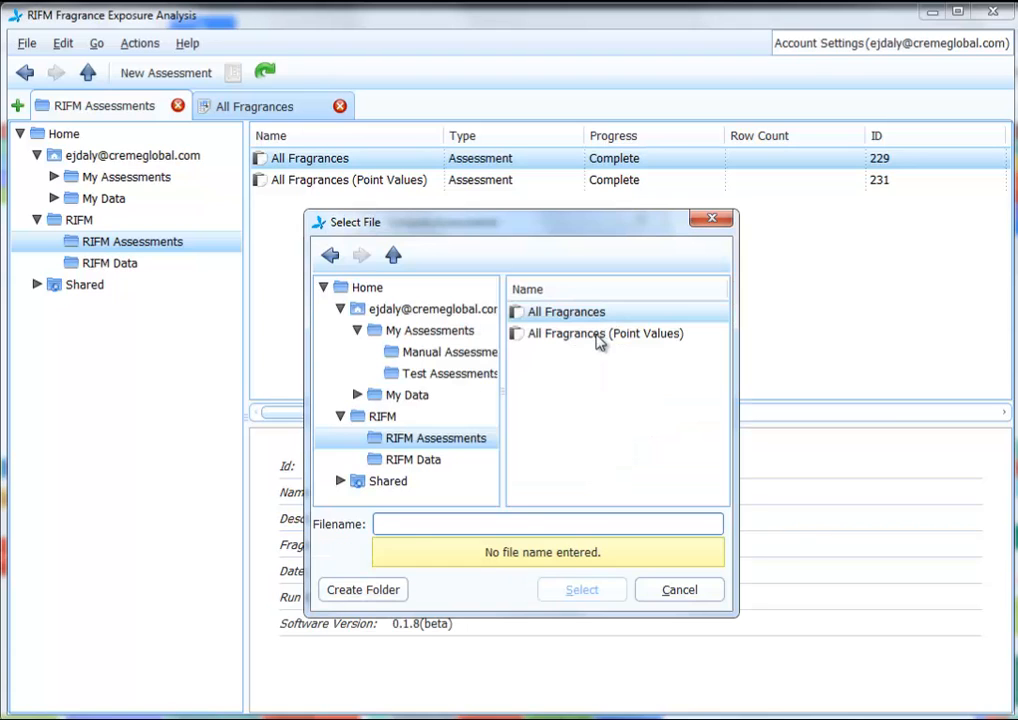
pyautogui.click(598, 340)
pyautogui.click(600, 598)
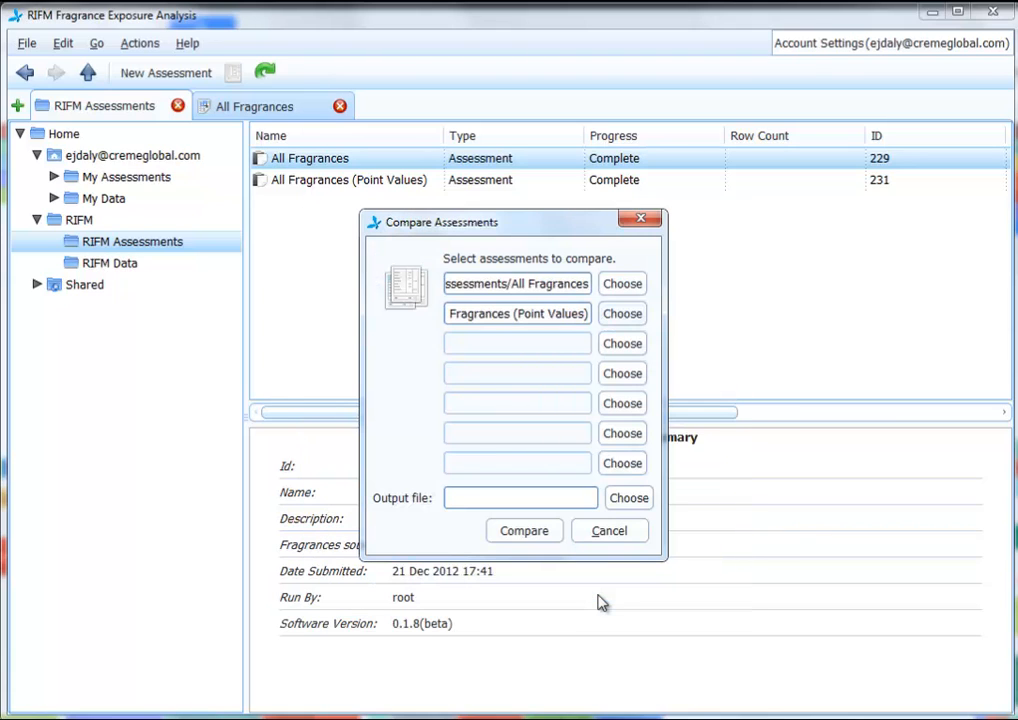
# - Set the output file to Compare Assessments in the My Assessments folder and run the comparison
pyautogui.click(625, 502)
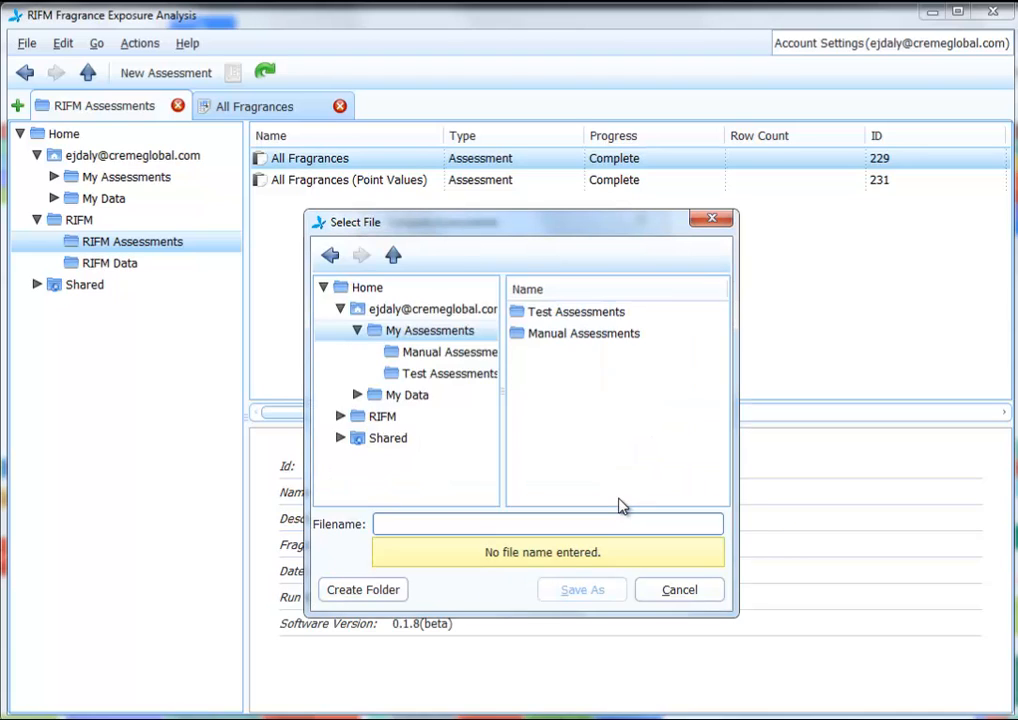
pyautogui.click(566, 524)
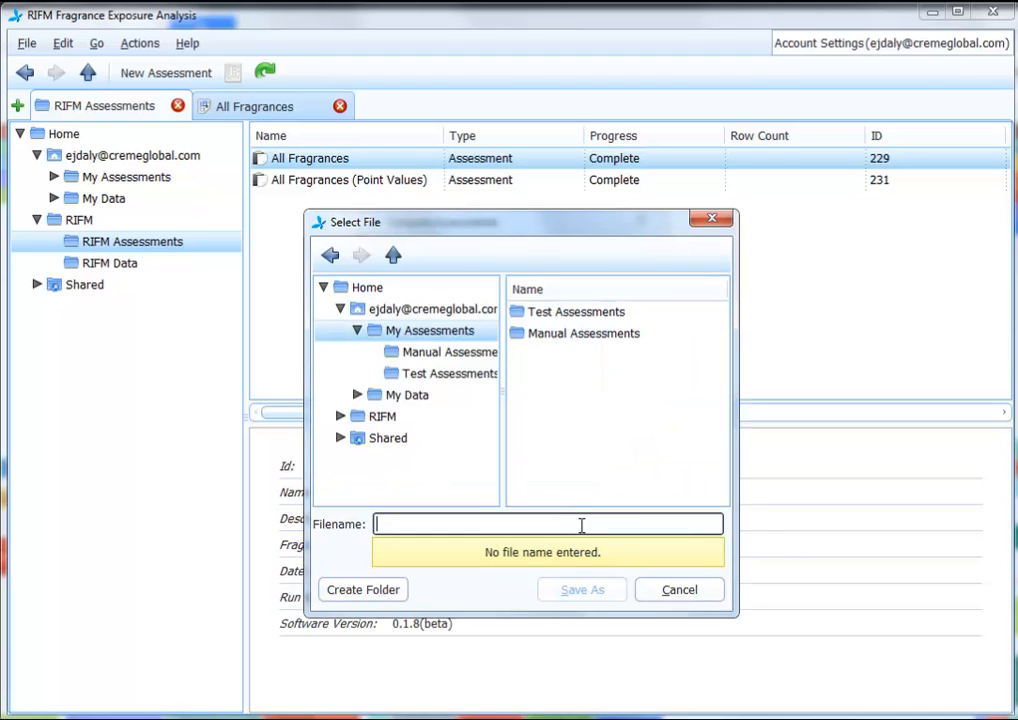
pyautogui.write('Compare')
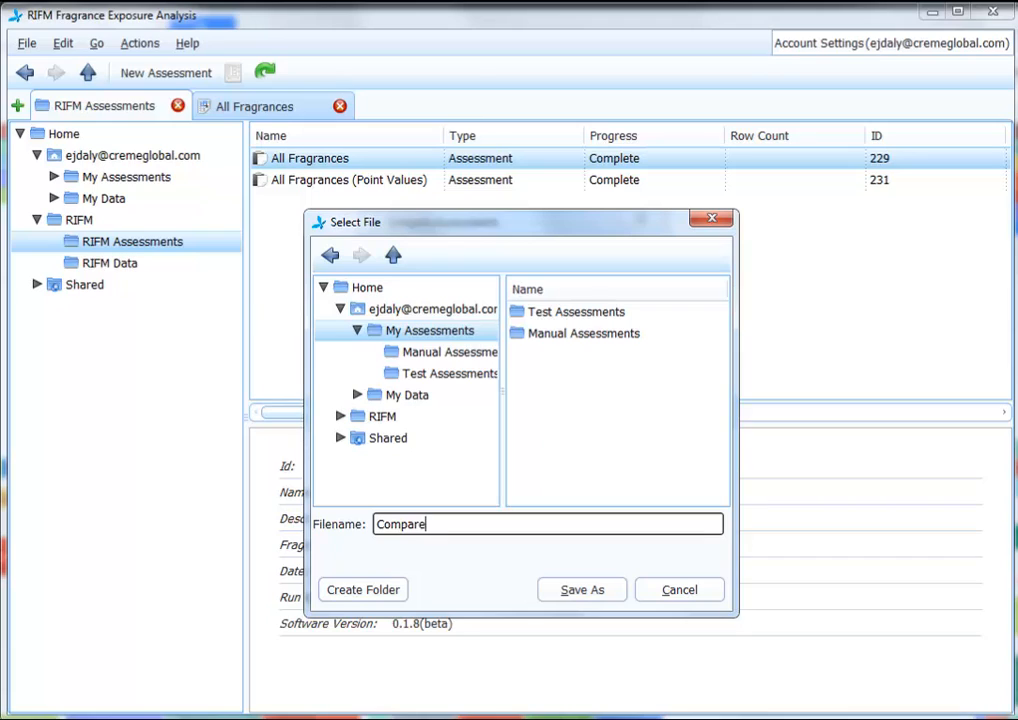
pyautogui.write(' Assessments')
pyautogui.click(594, 590)
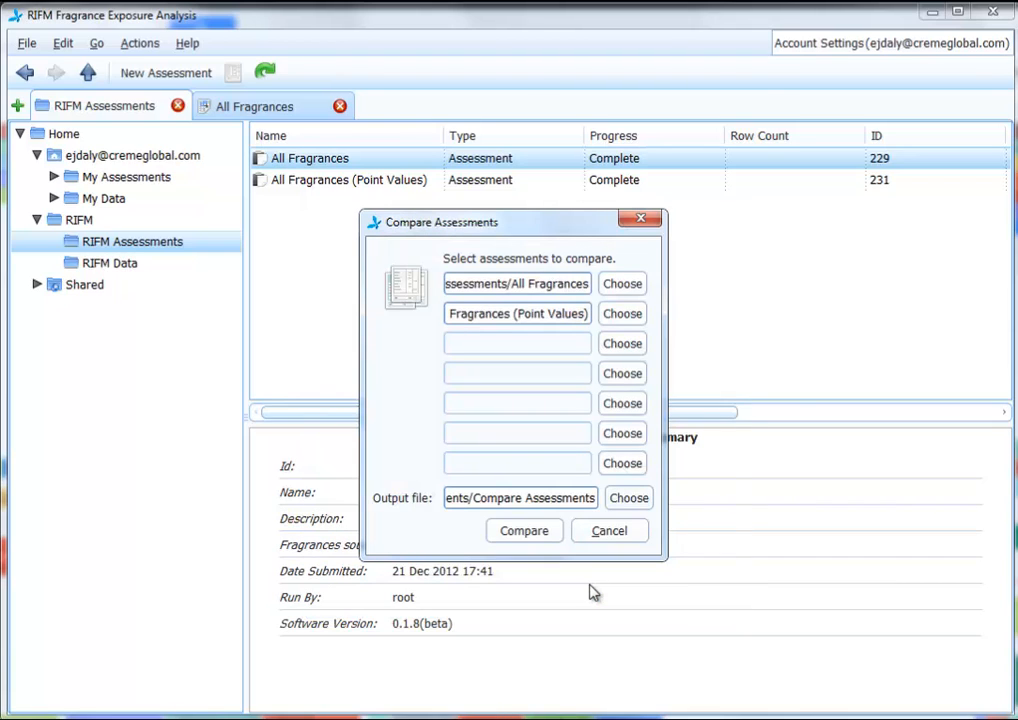
pyautogui.click(549, 538)
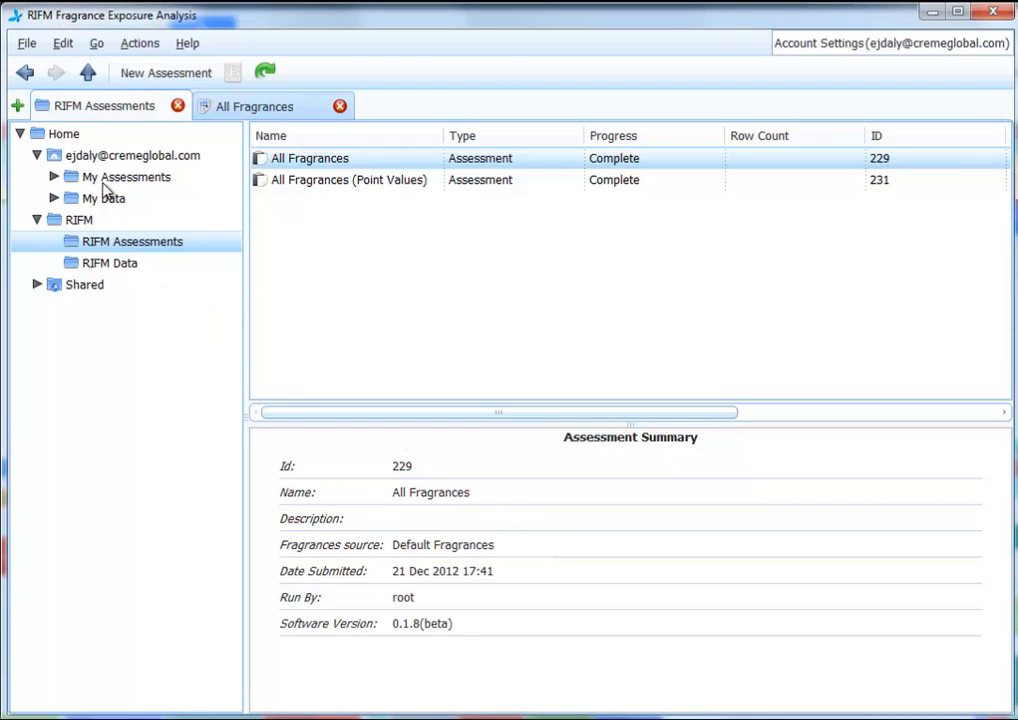
# - Open the Compare Assessments statistics table from the My Assessments folder
pyautogui.doubleClick(148, 179)
pyautogui.click(295, 205)
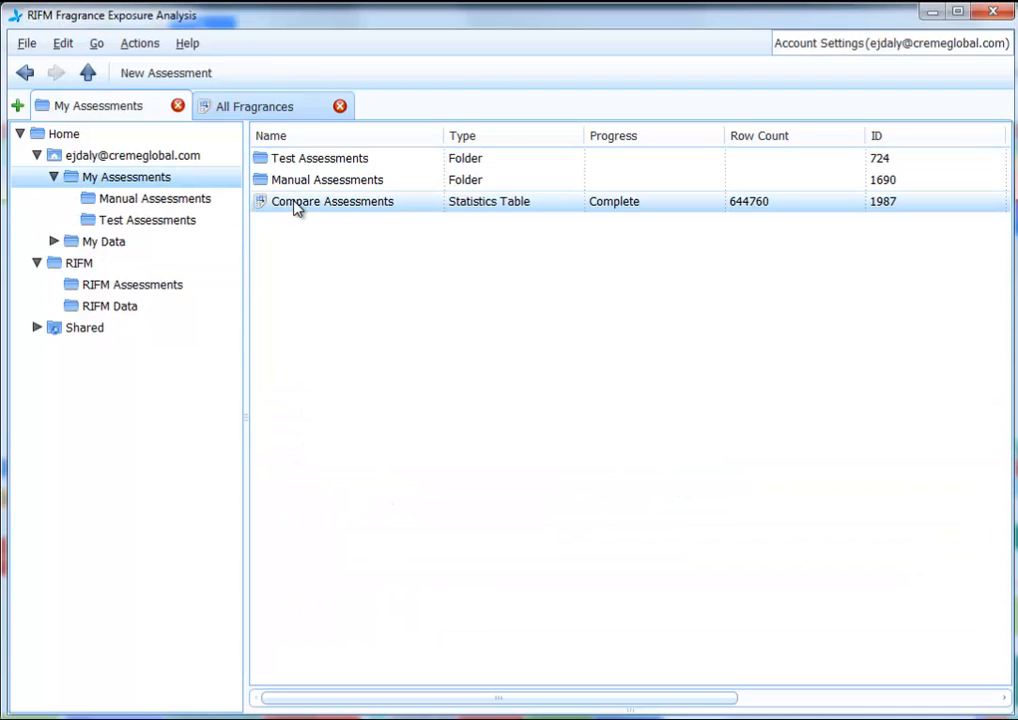
pyautogui.doubleClick(295, 205)
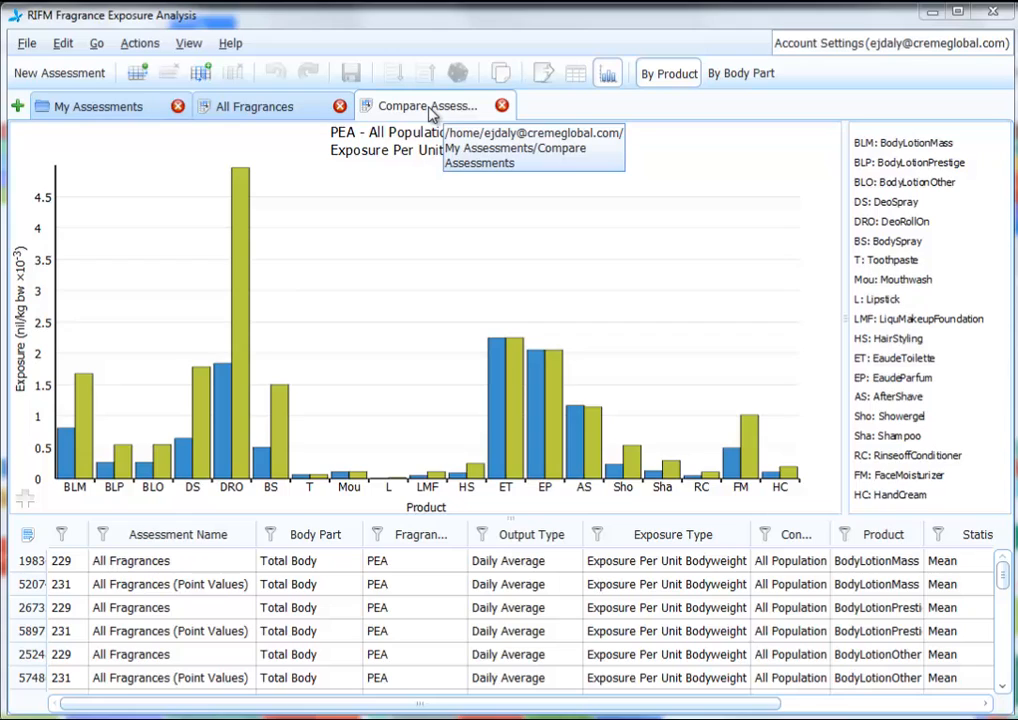
# - Examine the Assessment Name, Body Part and Exposure Type columns and the paired product bars, including the Point Values bar for BodySpray
pyautogui.click(105, 535)
pyautogui.click(145, 536)
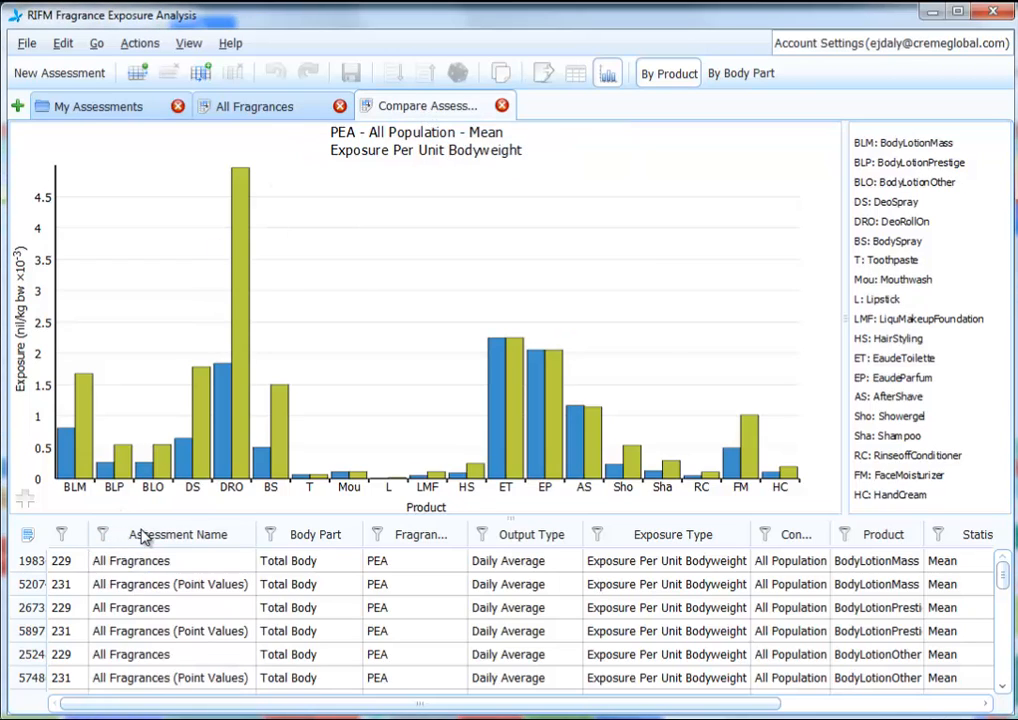
pyautogui.click(269, 535)
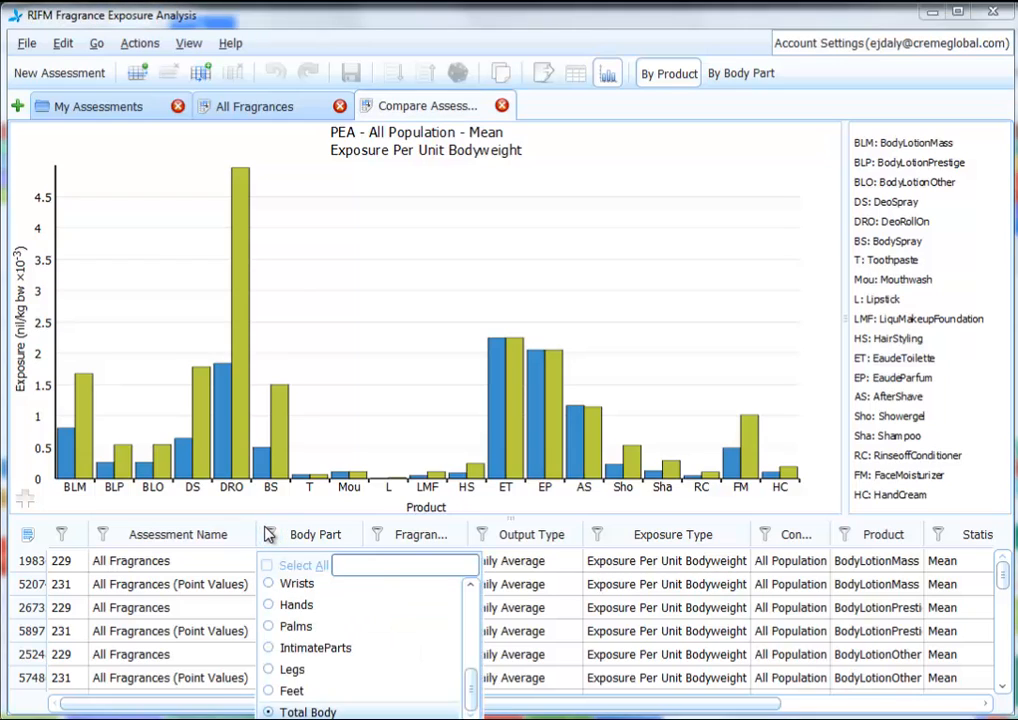
pyautogui.click(269, 535)
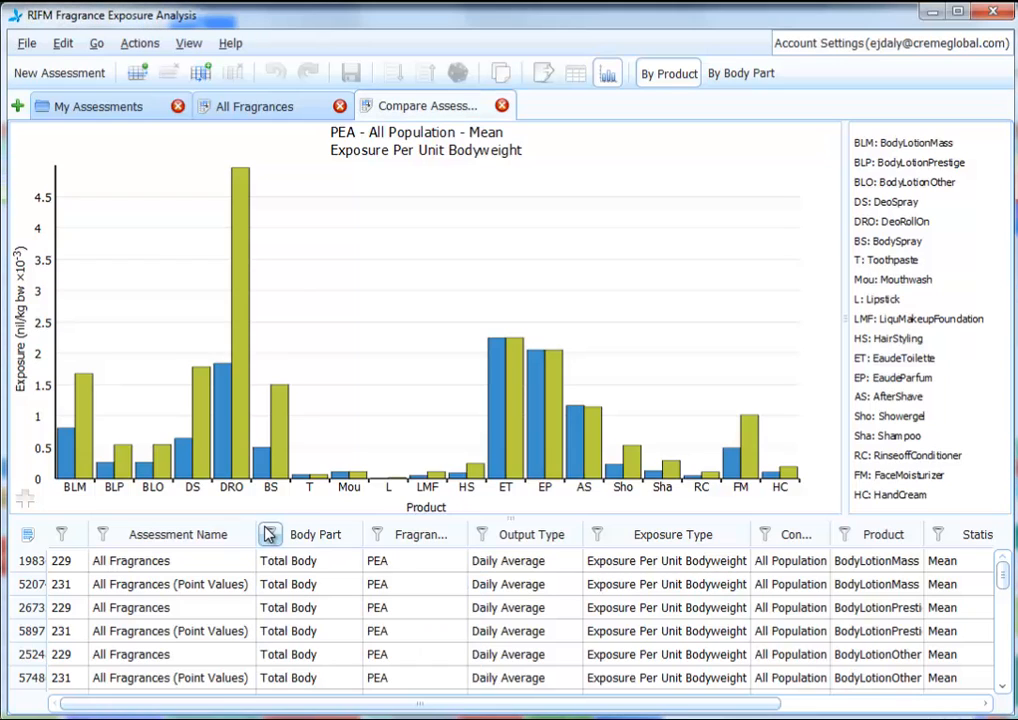
pyautogui.click(596, 535)
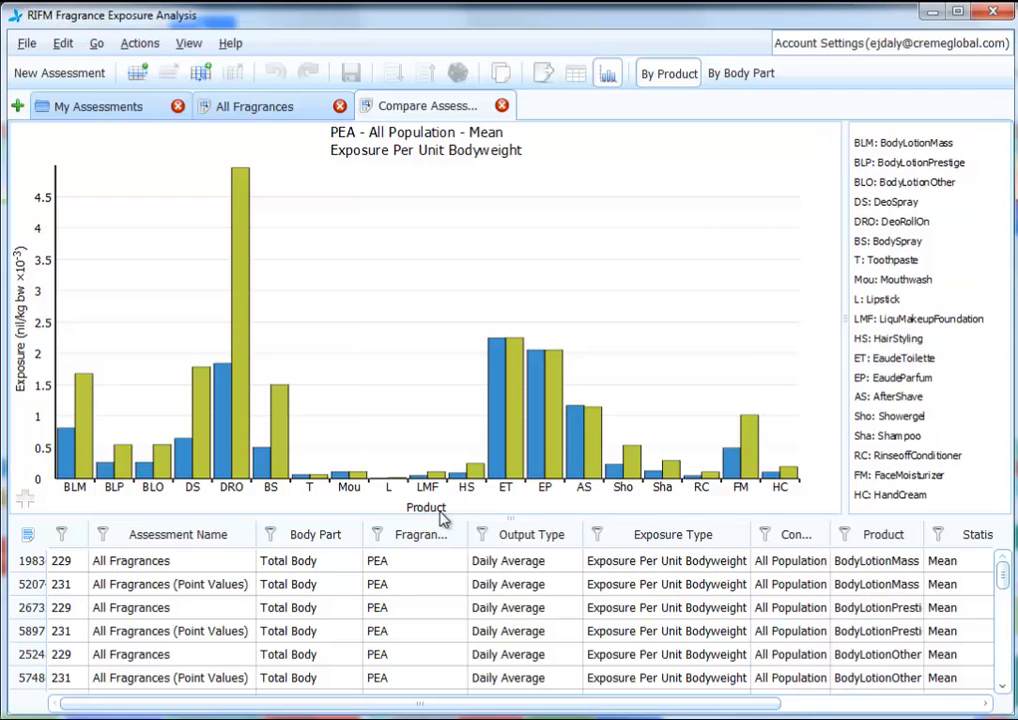
pyautogui.moveTo(234, 398)
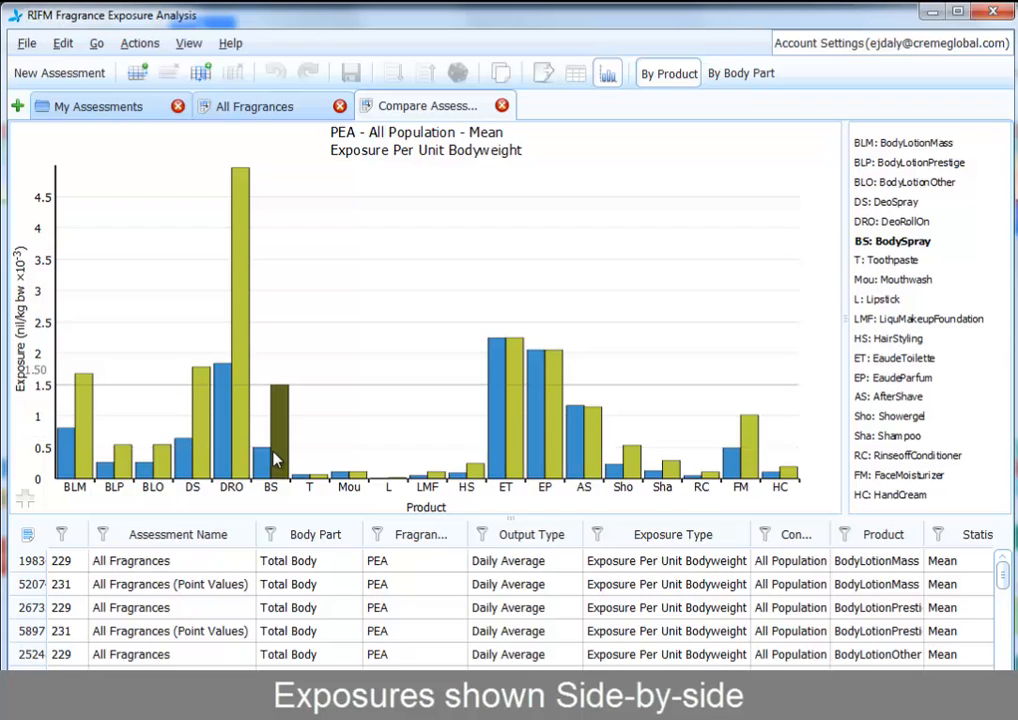
pyautogui.moveTo(276, 458)
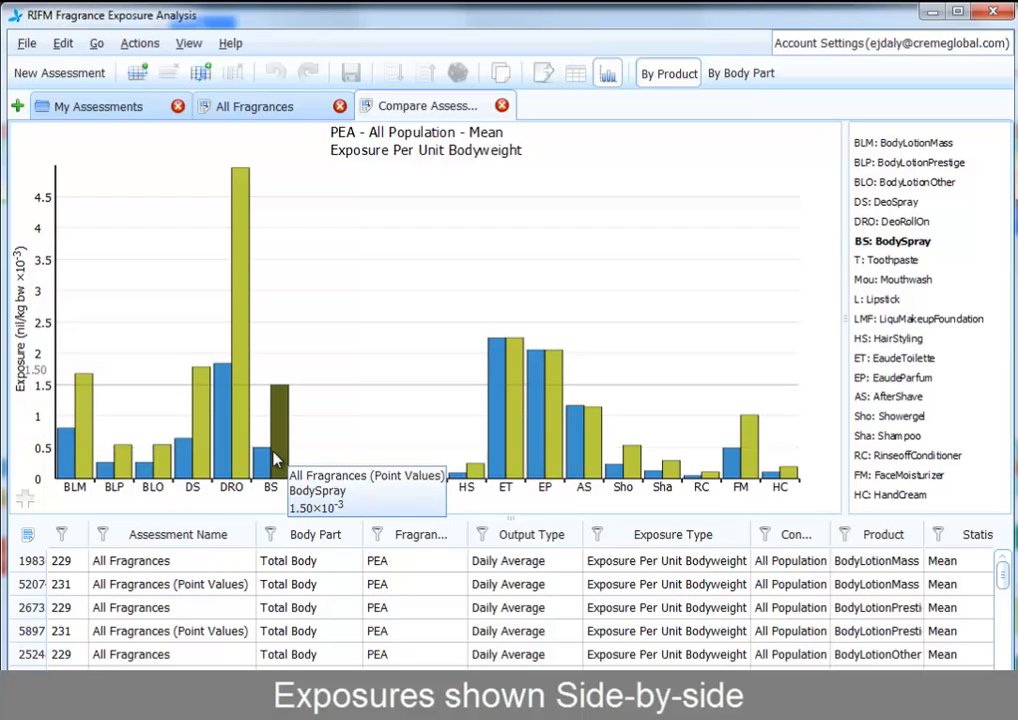
# - Include All Assessed Products in the comparison's Product filter and inspect its All Fragrances bar
pyautogui.click(844, 534)
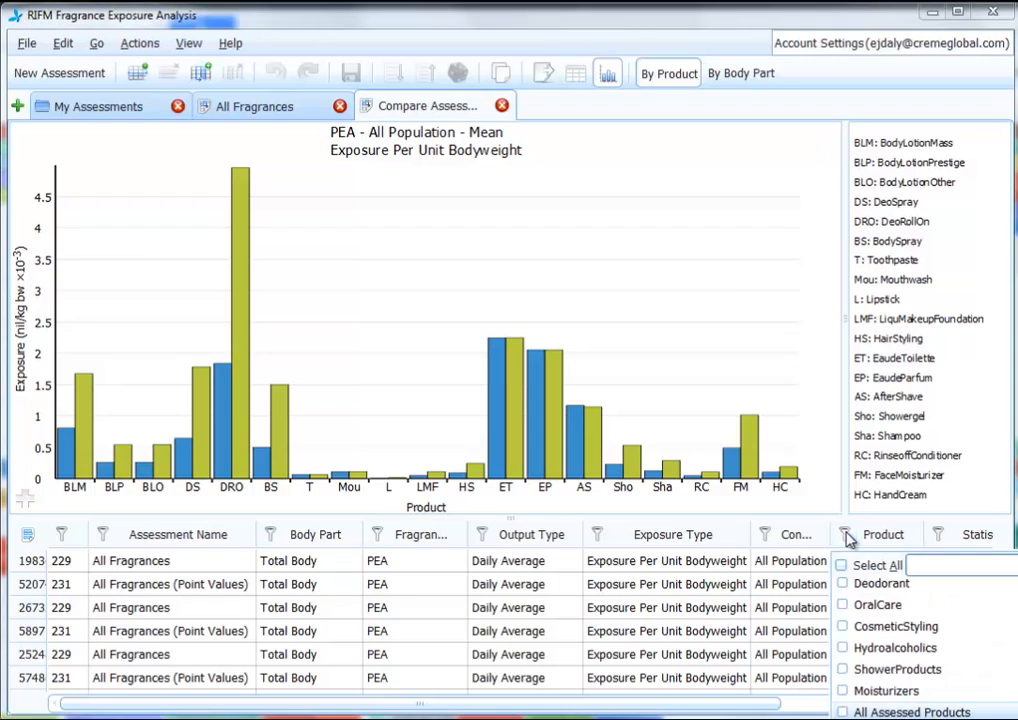
pyautogui.click(845, 711)
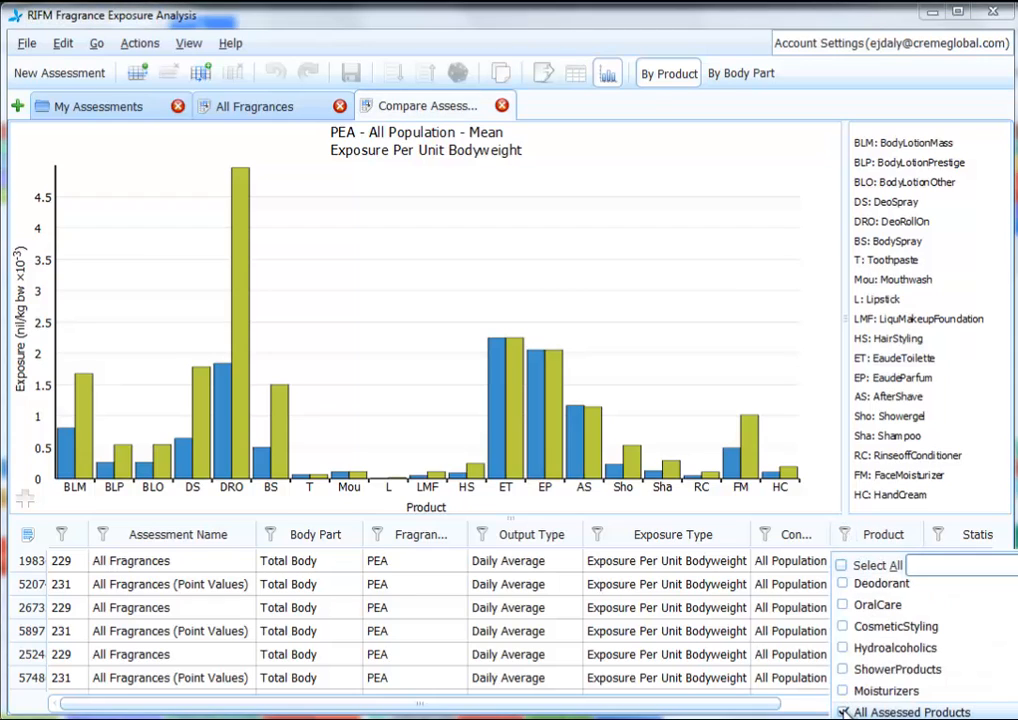
pyautogui.click(845, 536)
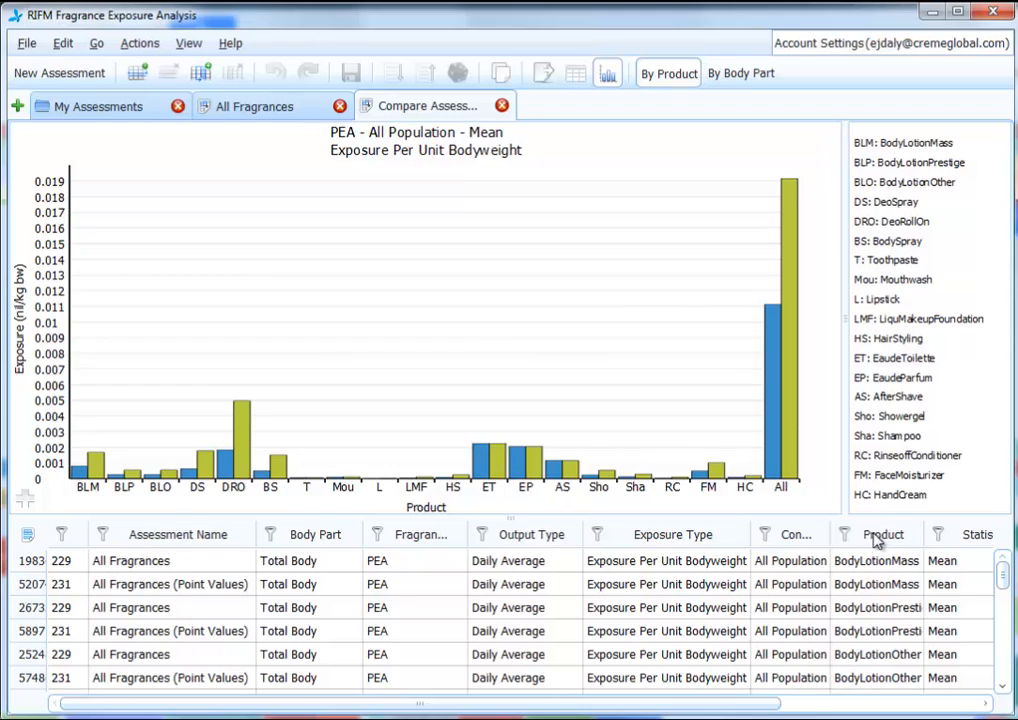
pyautogui.moveTo(772, 367)
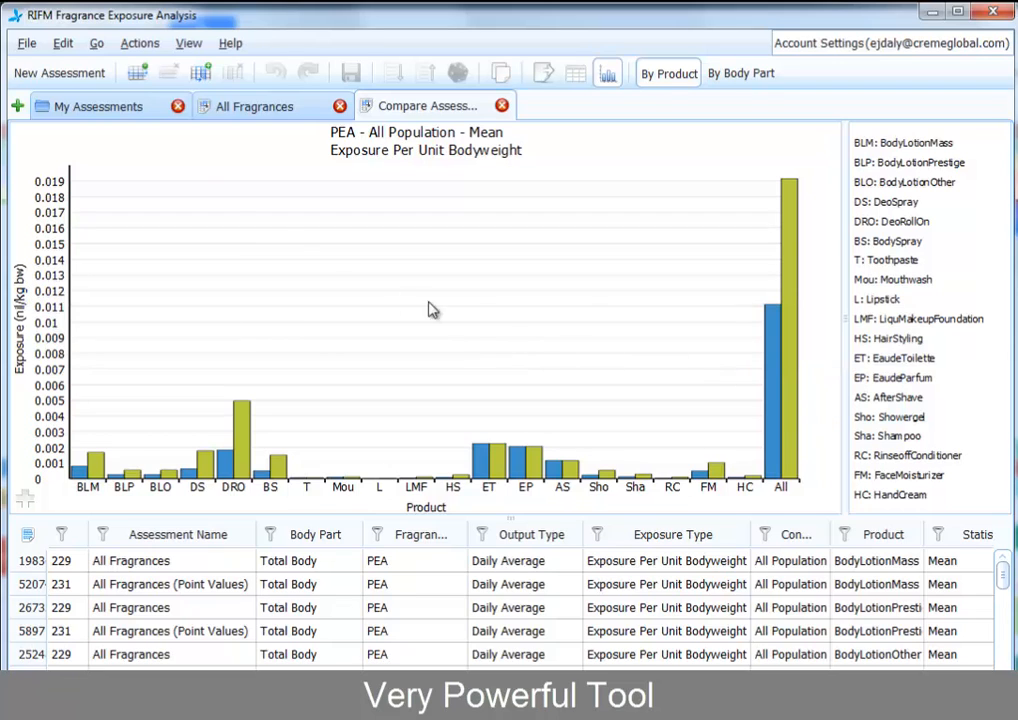
# - Return to the My Assessments folder listing
pyautogui.click(124, 118)
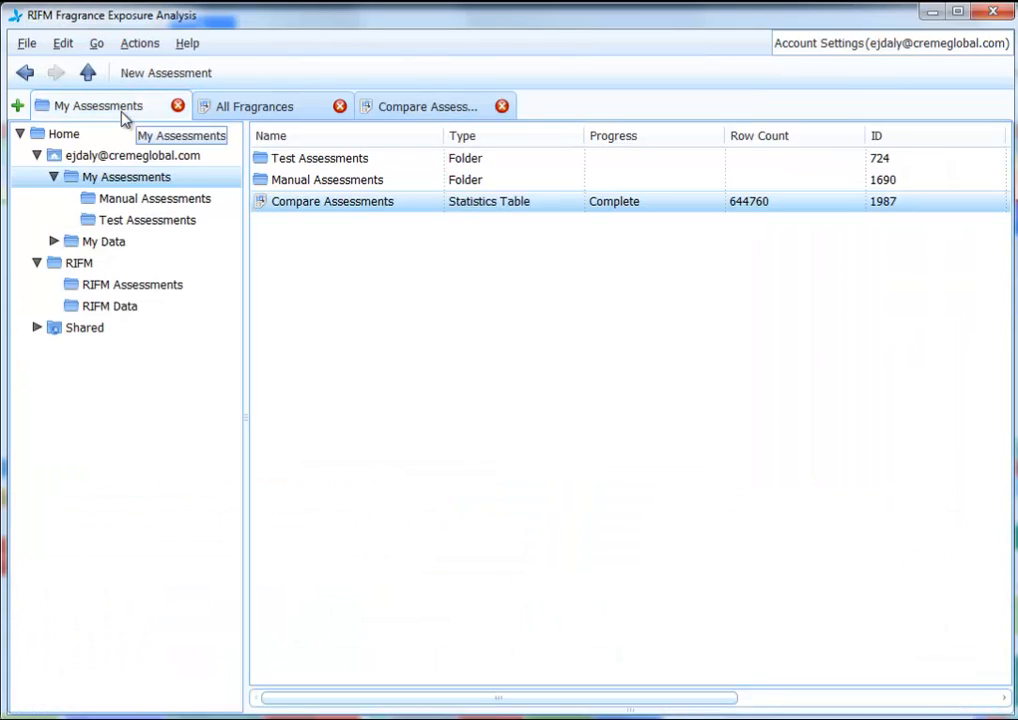